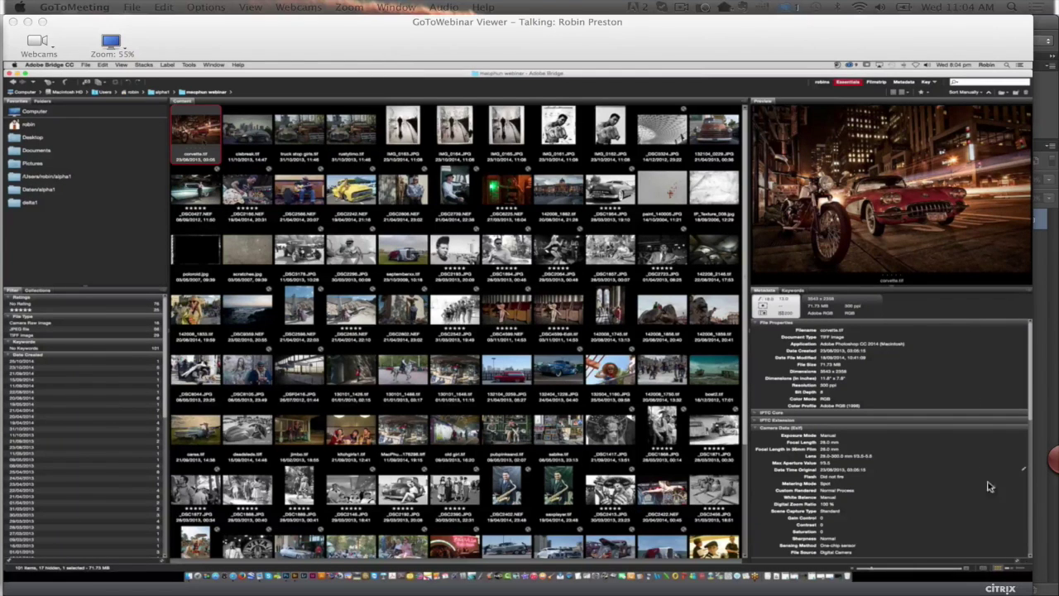
Widen the webinar viewer window slightly so it fills the screen.
left_click(1023, 558)
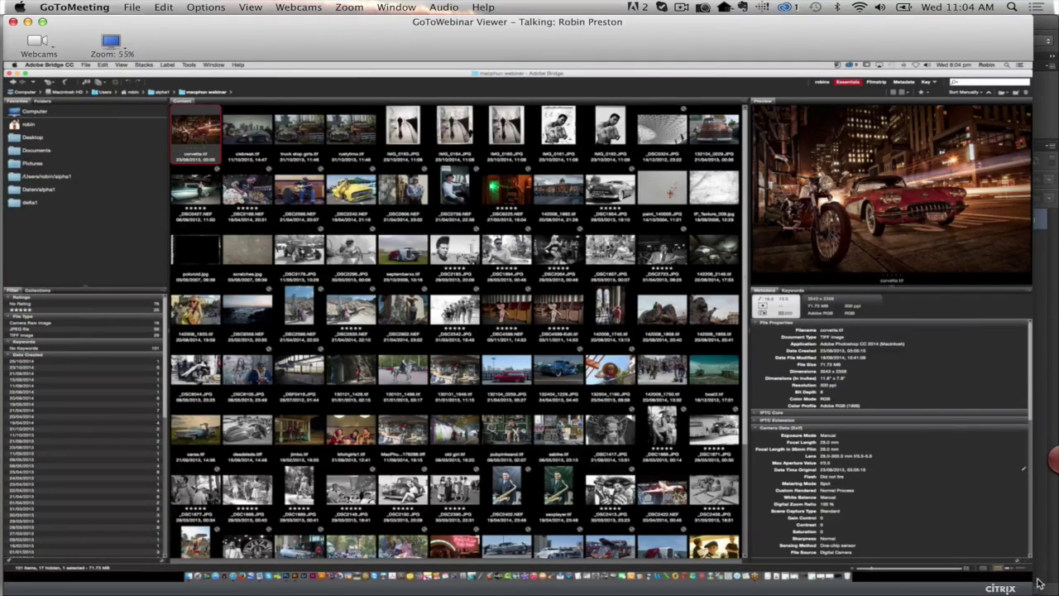
left_click_drag(1034, 579, 1047, 575)
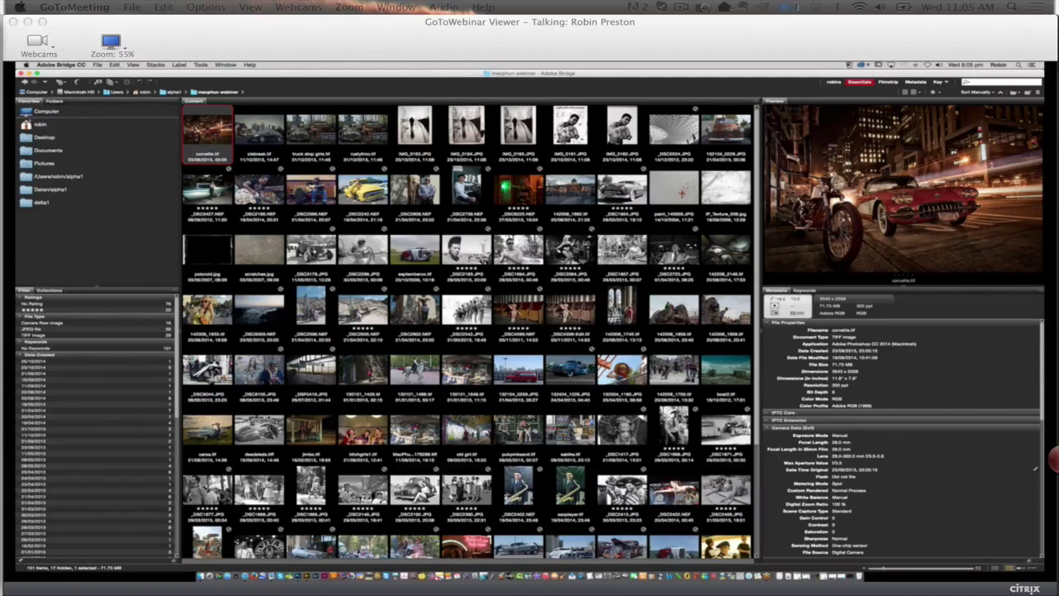
Open corvette.tif in Photoshop and compare the composite with its background by toggling the Curves and bike layers.
double_click(212, 139)
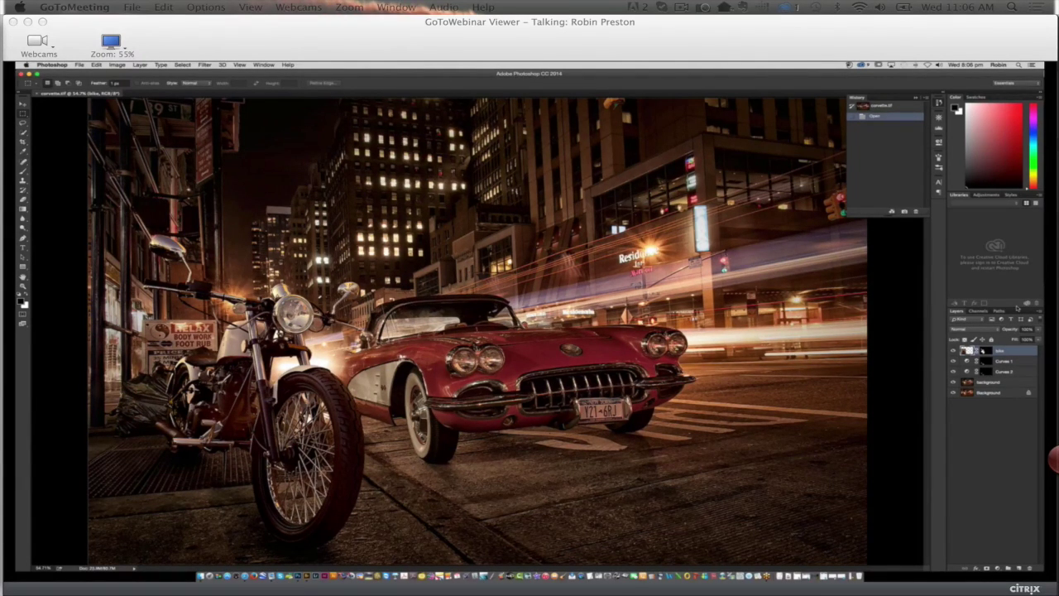
left_click(952, 382, "alt")
left_click(952, 383)
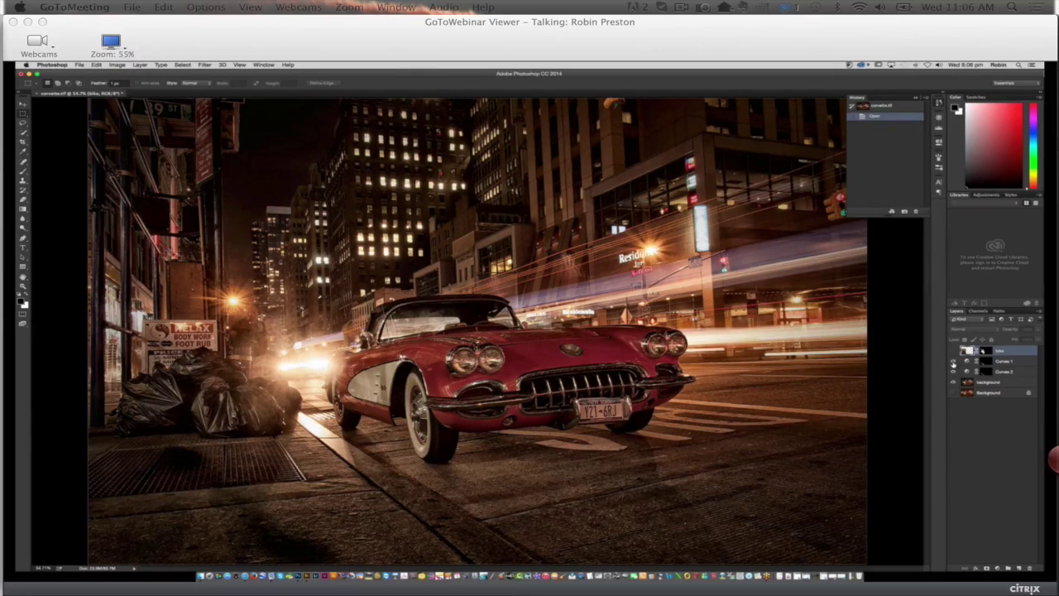
left_click(953, 363)
left_click(954, 350)
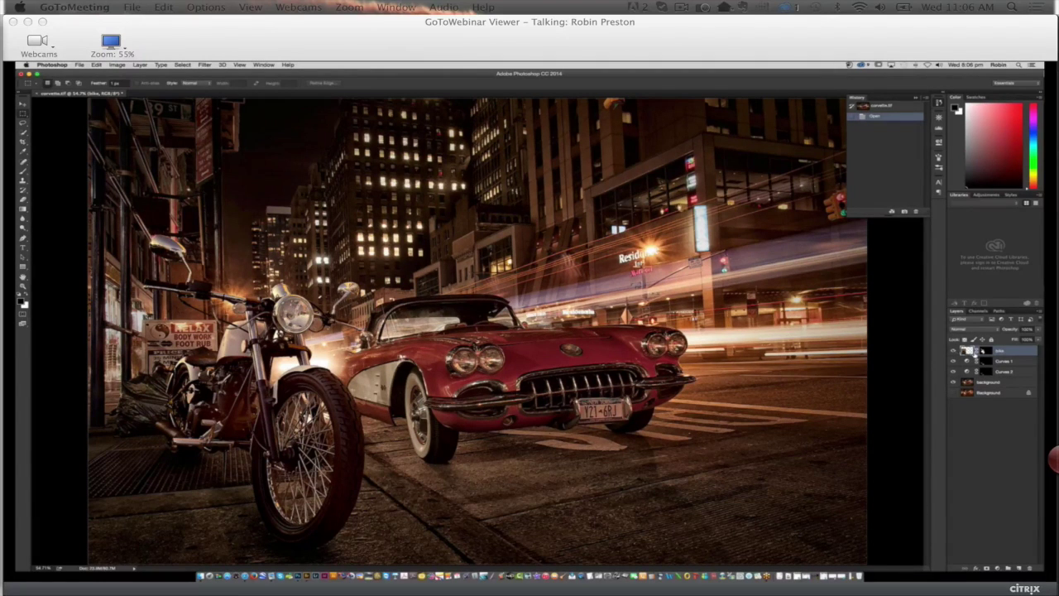
Temporarily disable the bike layer's mask to examine the whole pasted motorcycle photo, and re-enable the mask.
left_click(984, 352)
left_click(141, 65)
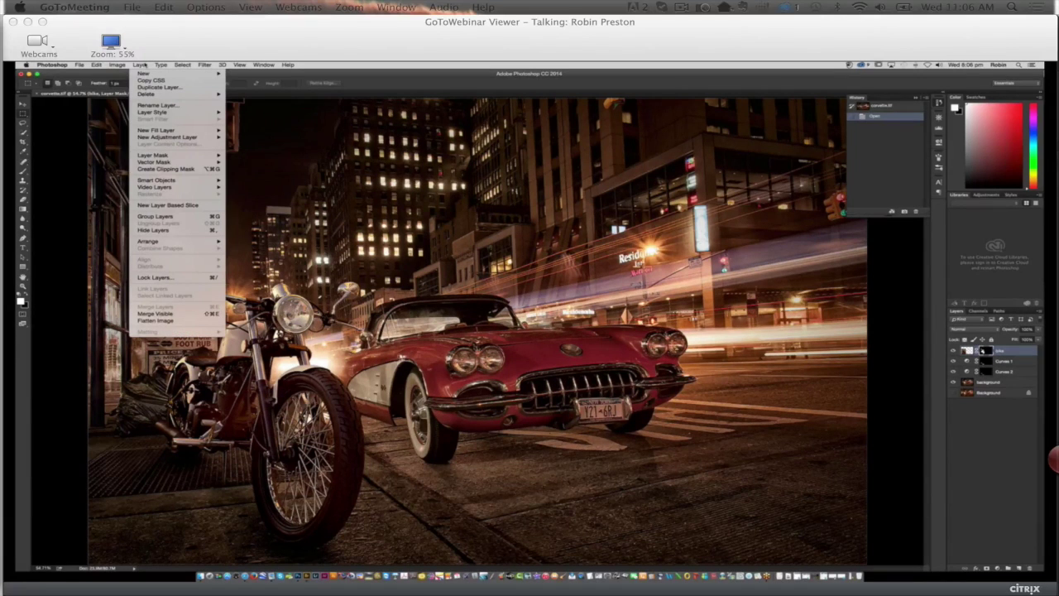
mouse_move(153, 156)
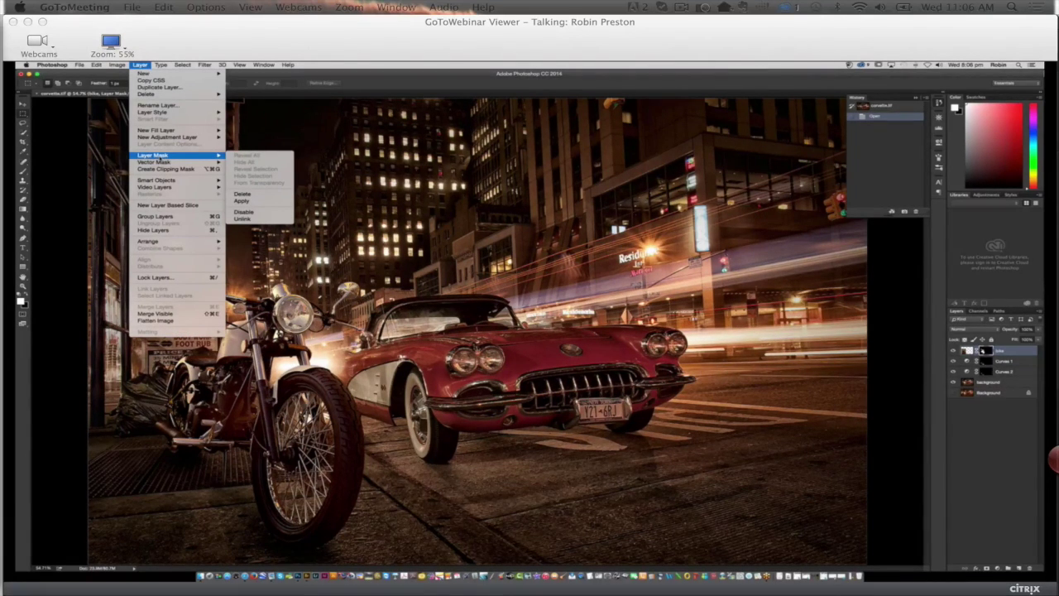
left_click(244, 211)
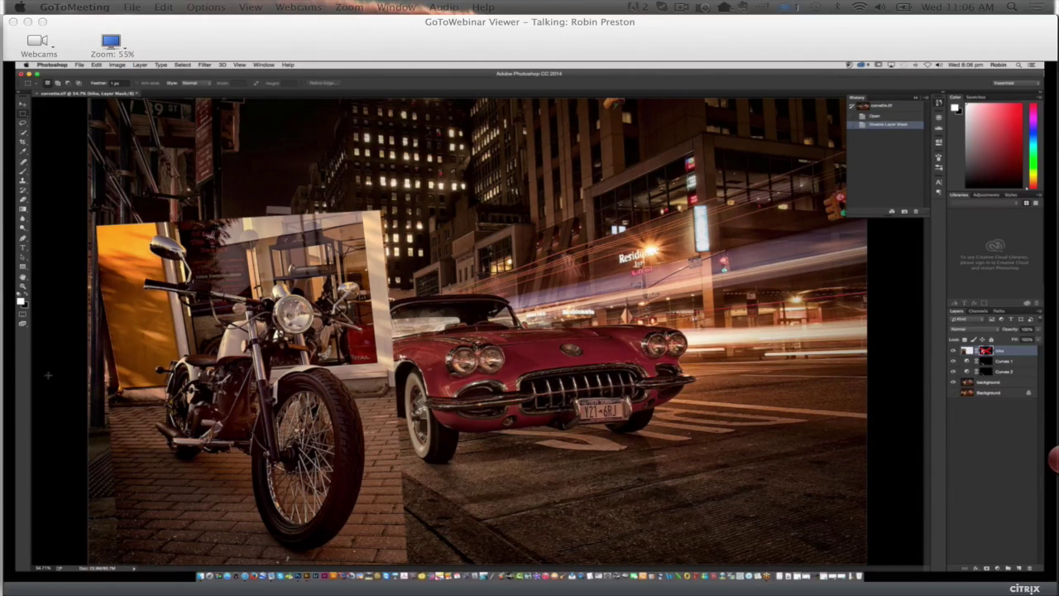
left_click(984, 352, "shift")
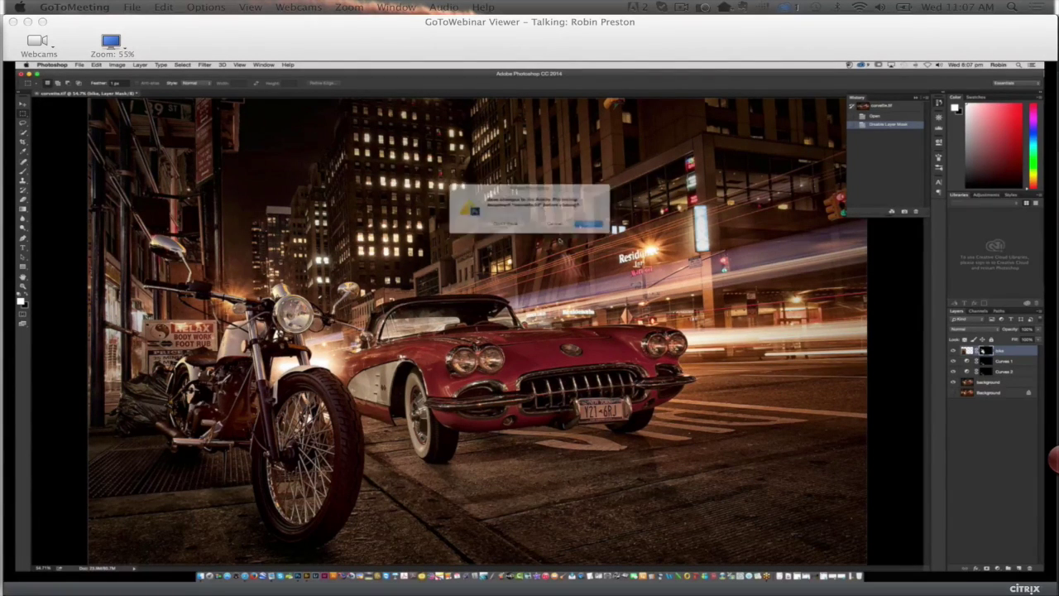
Close corvette.tif without saving and open clsbreak.tif from Adobe Bridge.
left_click(513, 228)
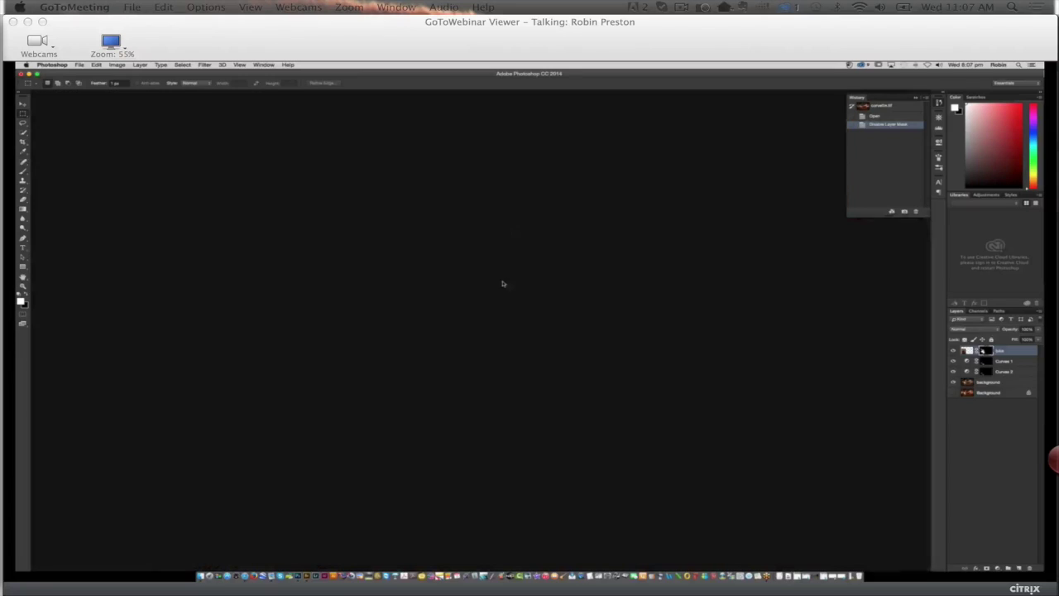
left_click(305, 570)
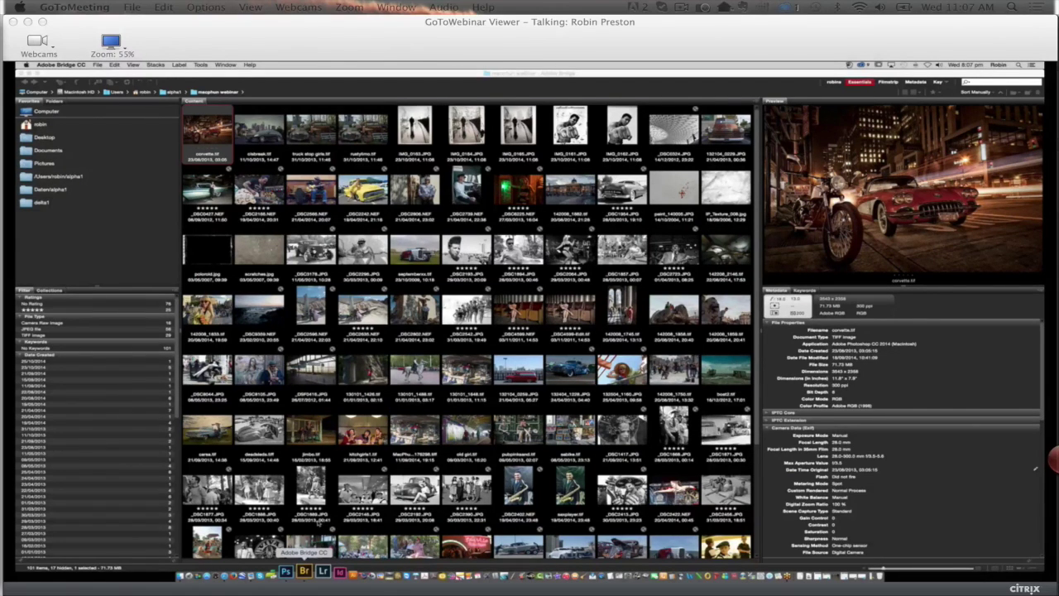
key("Right")
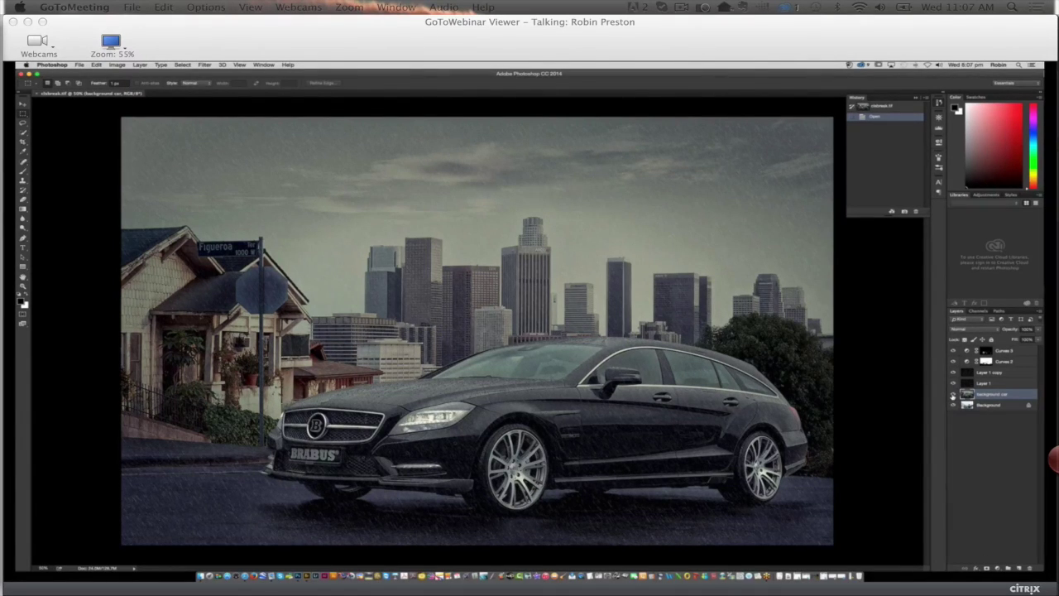
Compare the original car photo with the composite by isolating the Background layer and restoring the car, rain and Curves layers.
left_click(952, 396)
left_click(952, 396)
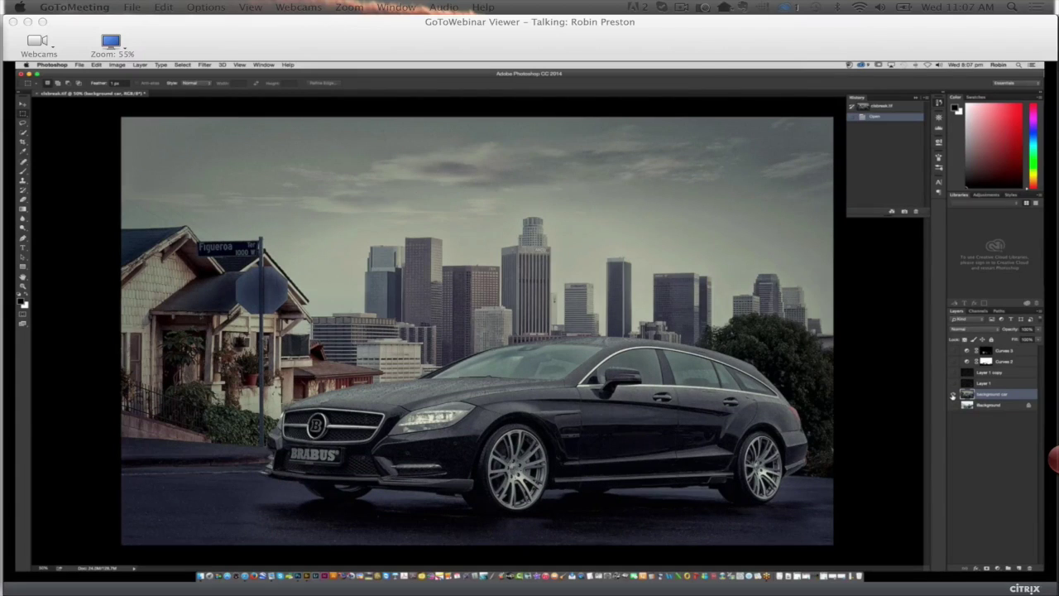
left_click(953, 404)
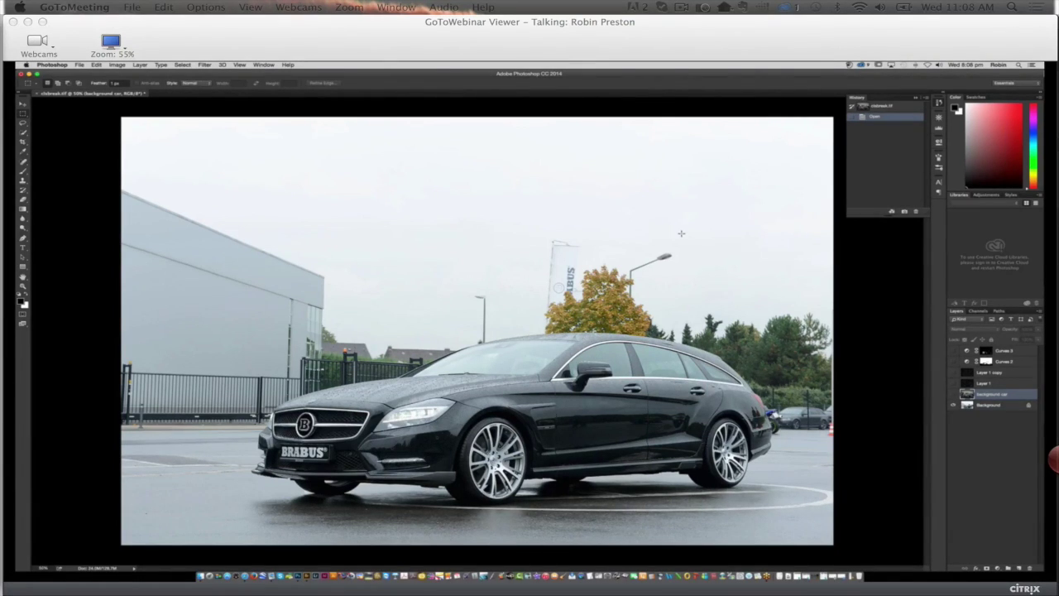
left_click(953, 395, "alt")
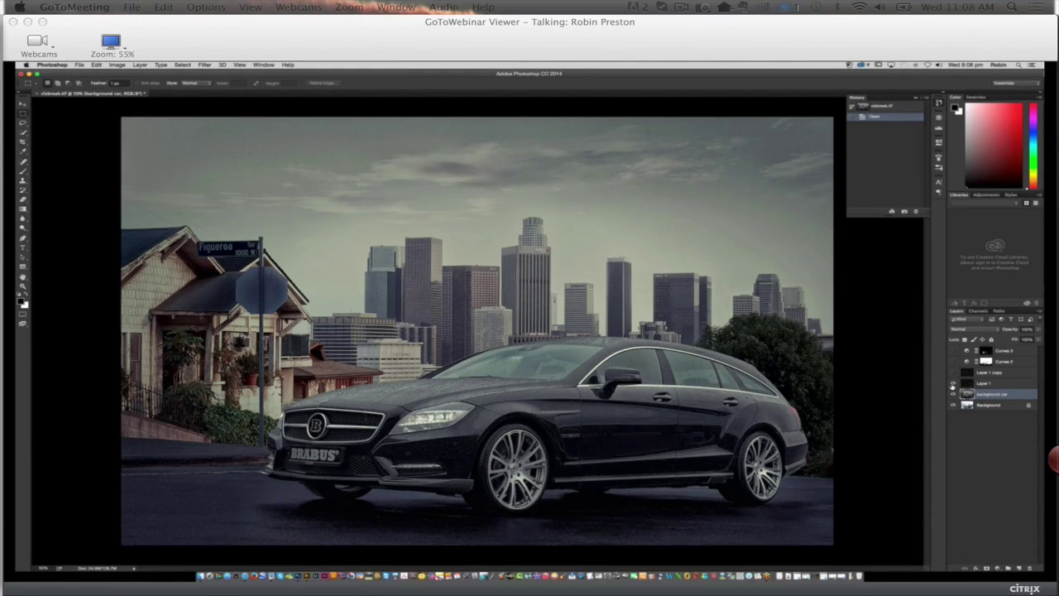
left_click(952, 386)
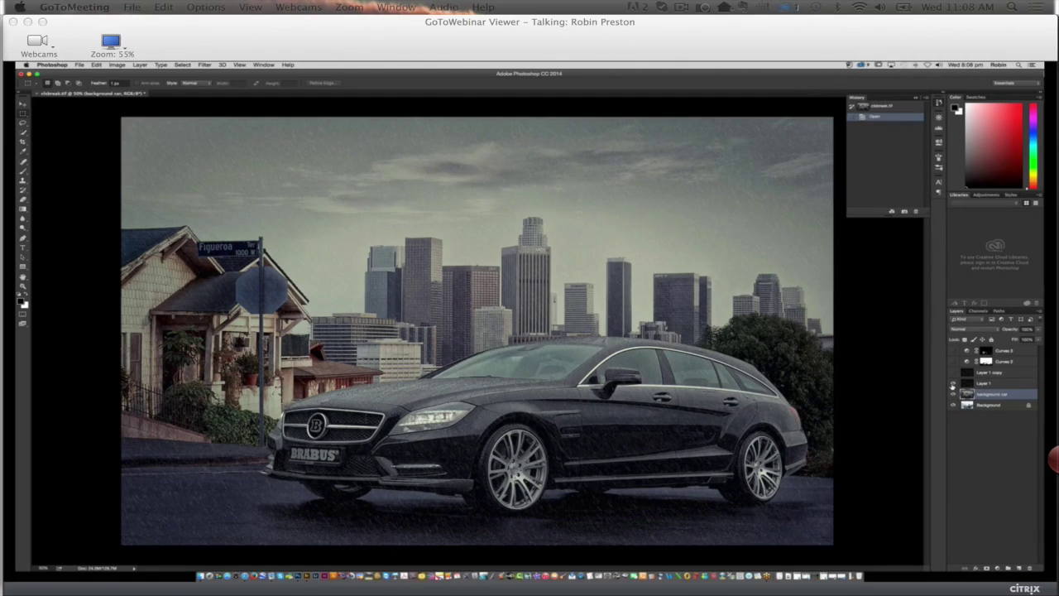
left_click(953, 350)
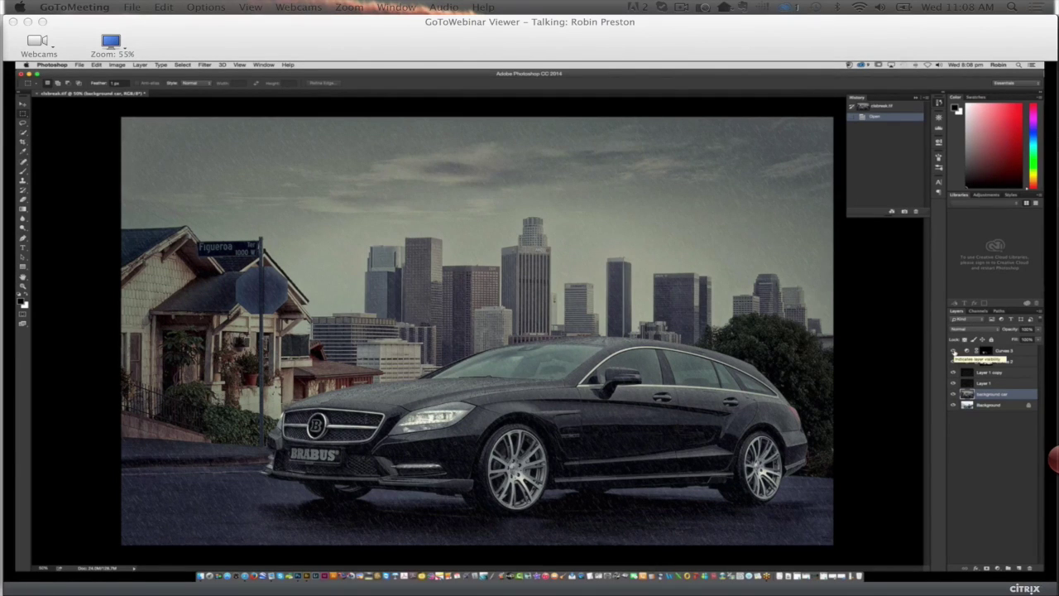
Close clsbreak.tif without saving and open truck stop girls.tif from Adobe Bridge.
left_click(39, 94)
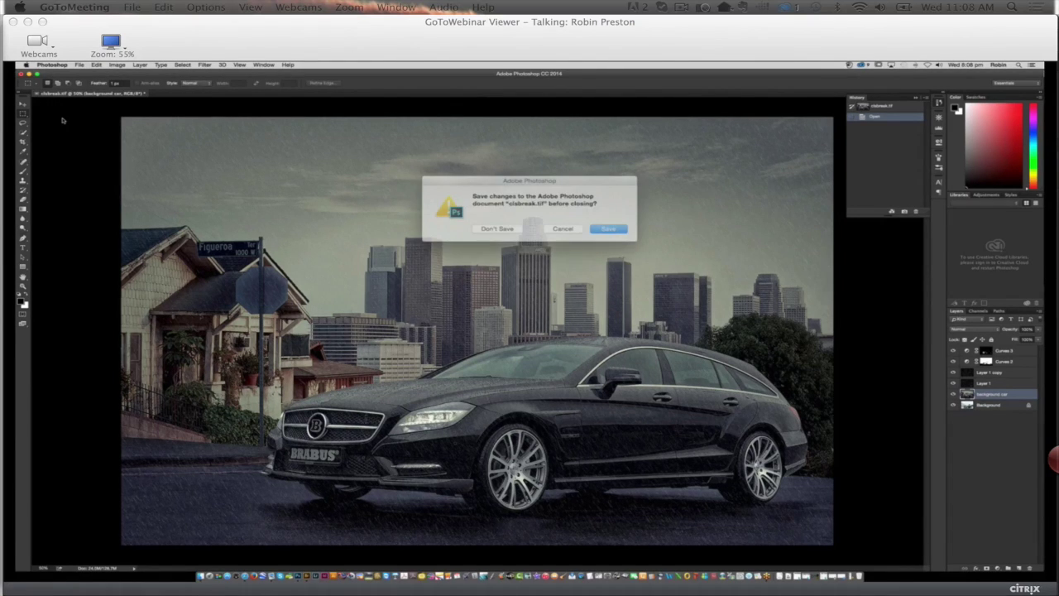
left_click(502, 225)
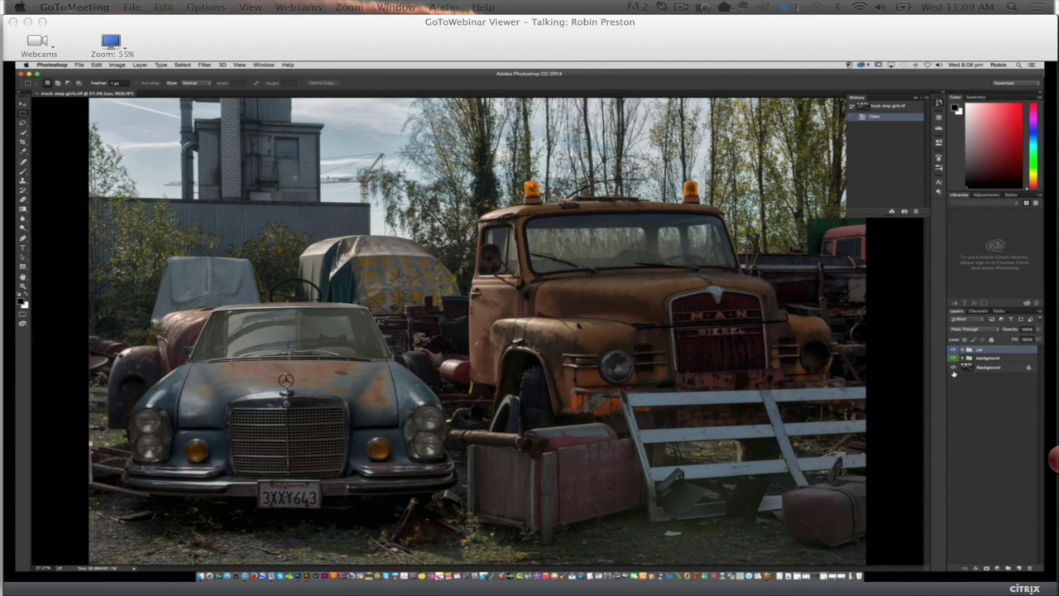
Examine how the Mercedes was composited by toggling the background and car groups, and inspect the blended image up close.
left_click(953, 368, "alt")
left_click(953, 357)
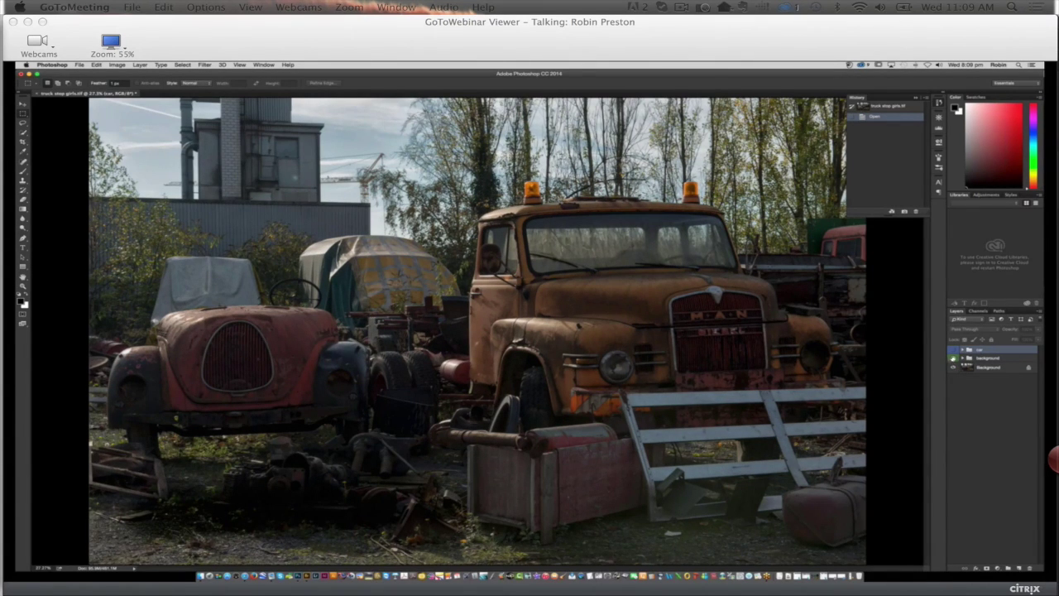
left_click(952, 351)
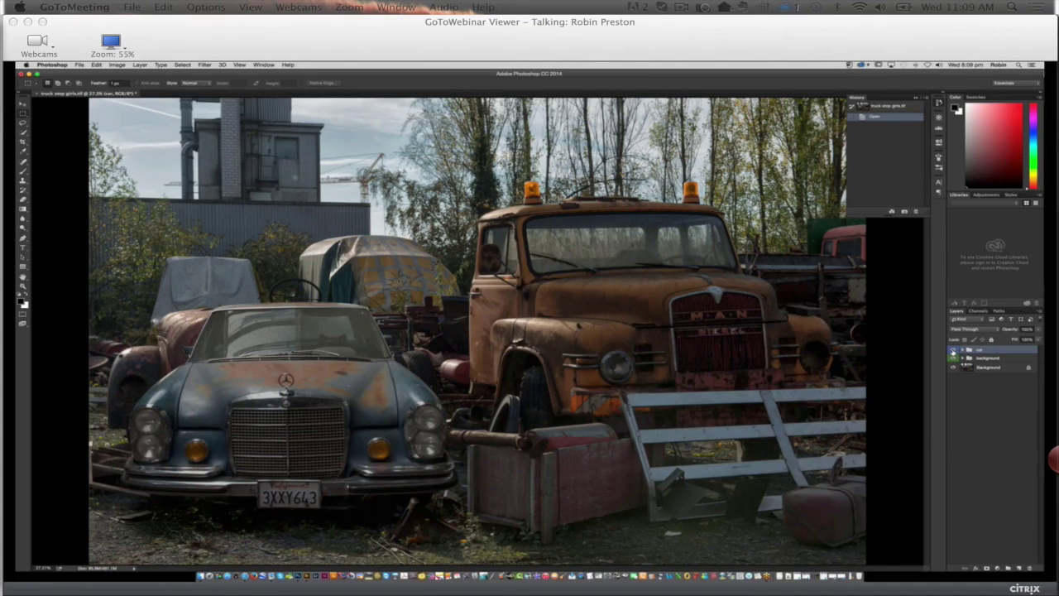
left_click(952, 351)
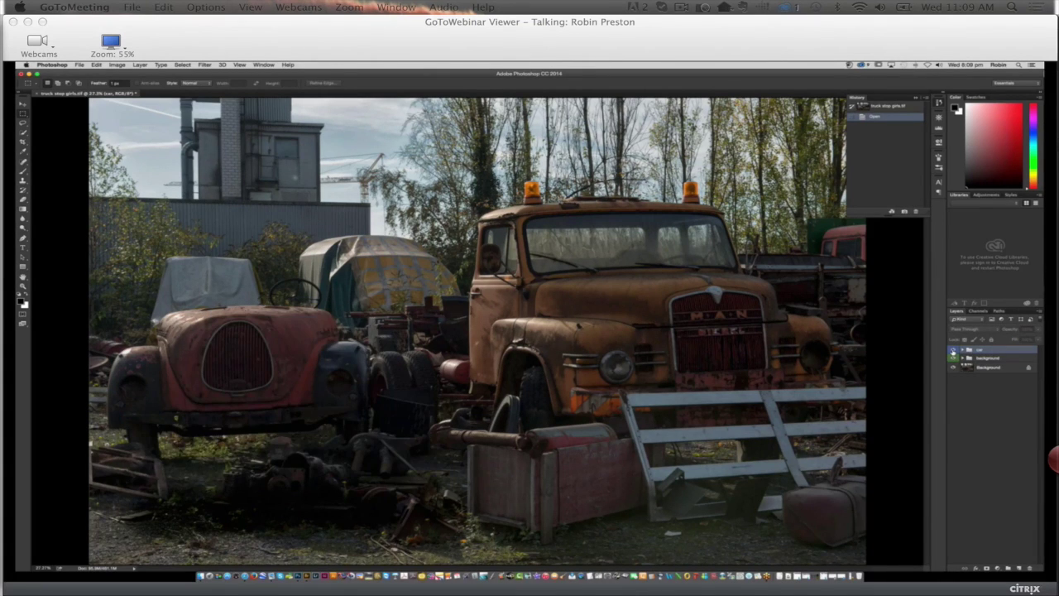
left_click(952, 350)
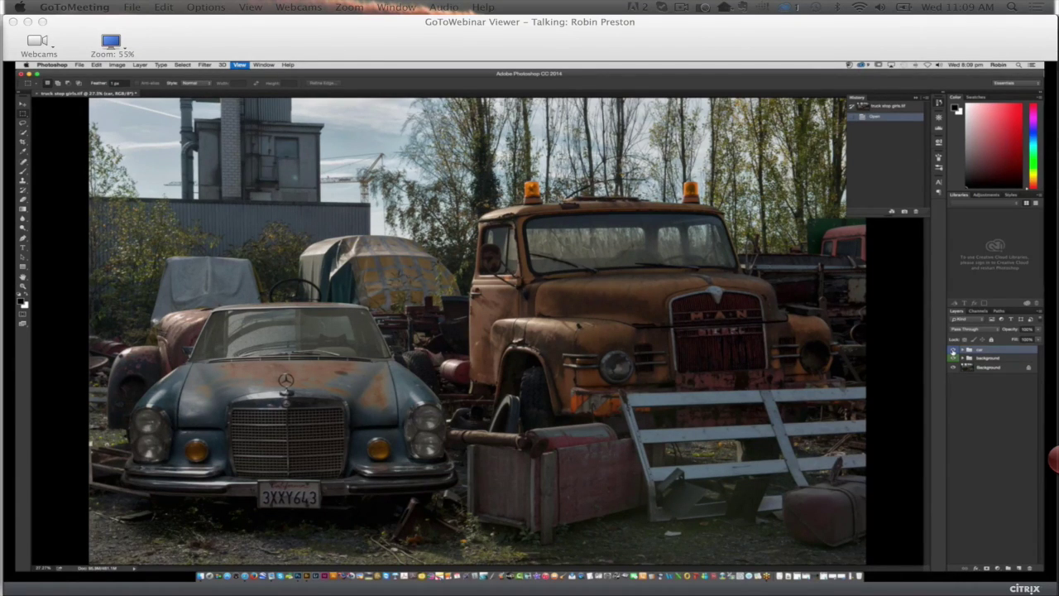
key("super+equal")
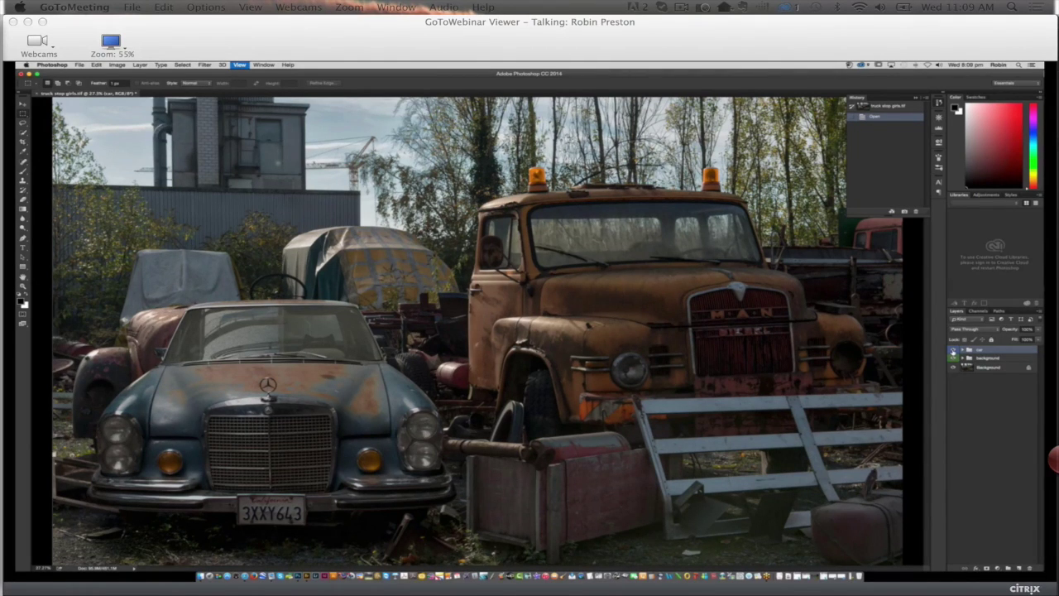
key("super+equal")
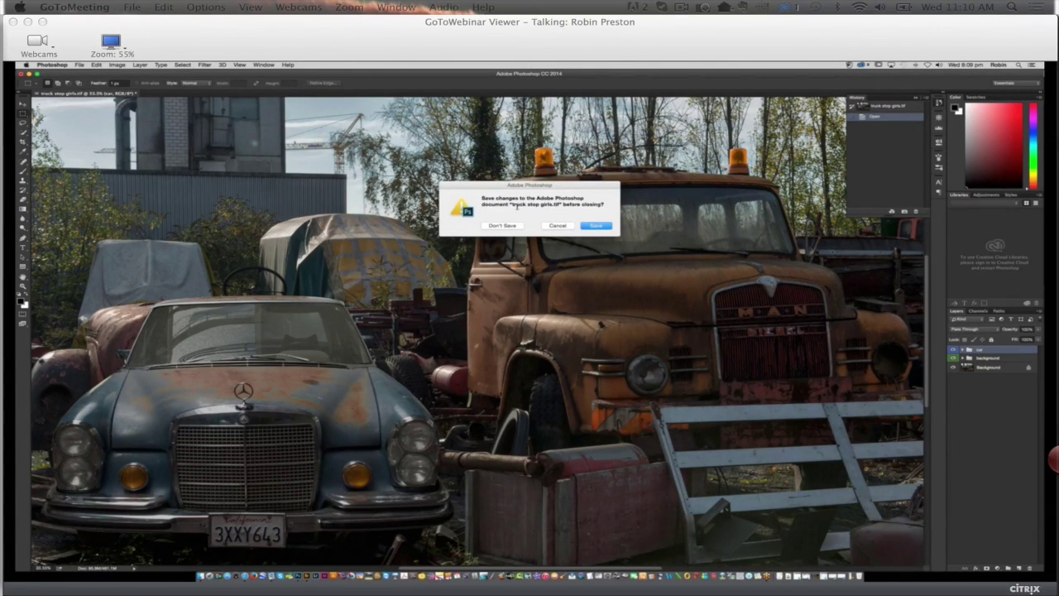
Close truck stop girls.tif without saving and open IMG_0163.JPG, IMG_0164.JPG and IMG_0165.JPG from Adobe Bridge.
left_click(502, 225)
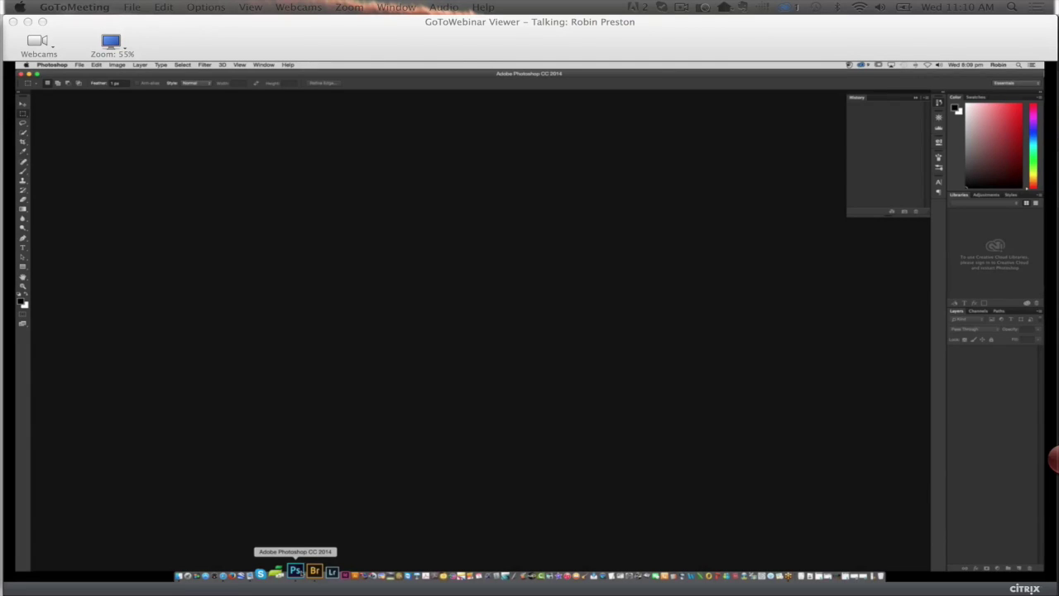
key("super+Tab")
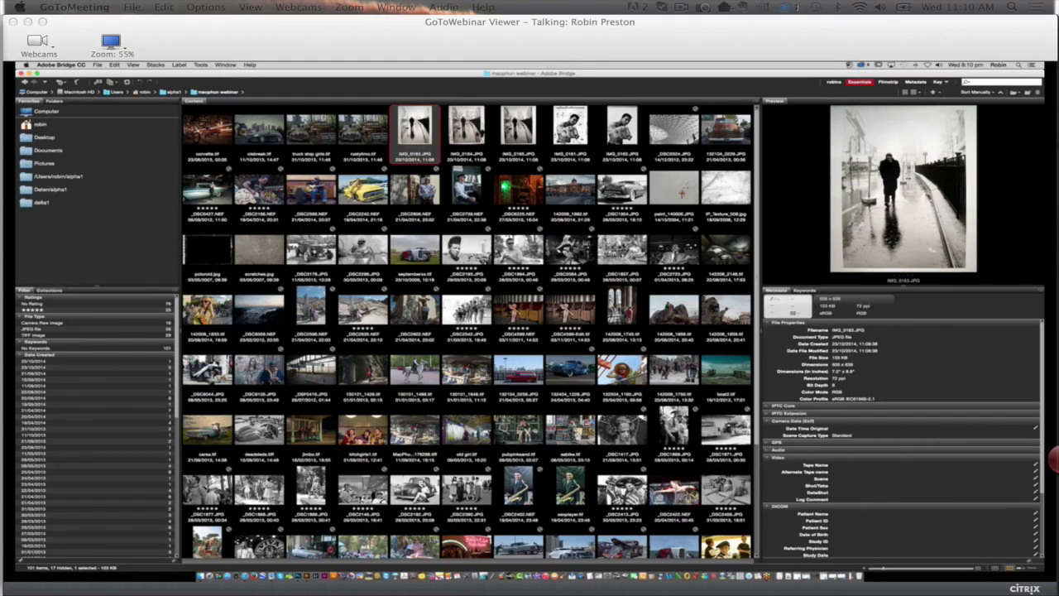
left_click(467, 128, "super")
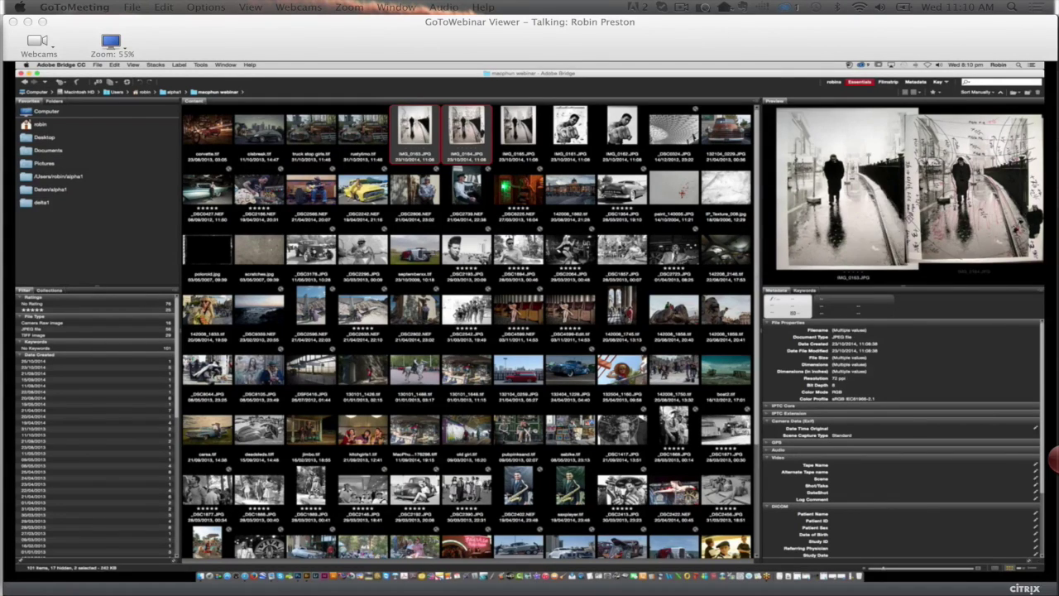
double_click(409, 138)
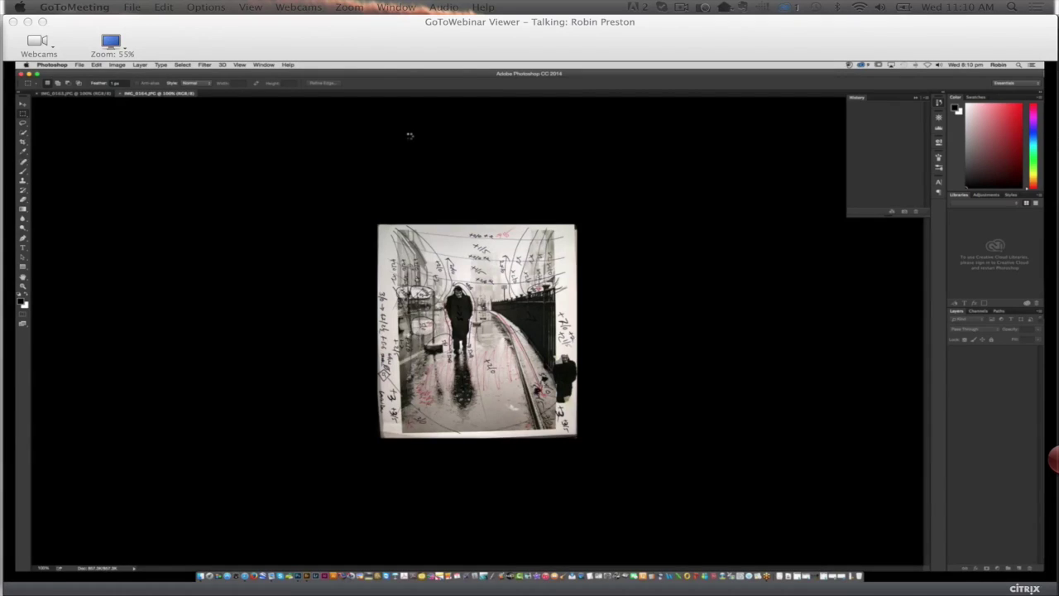
Display IMG_0163.JPG fitted to the window and examine the unmarked print of the man in the rain.
left_click(70, 94)
key("super+equal")
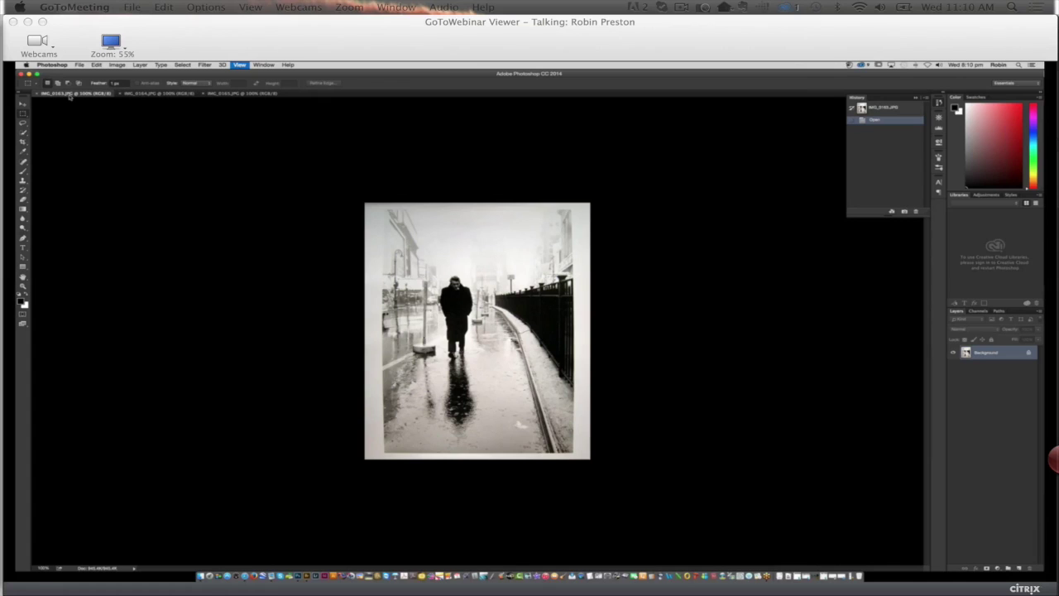
key("super+0")
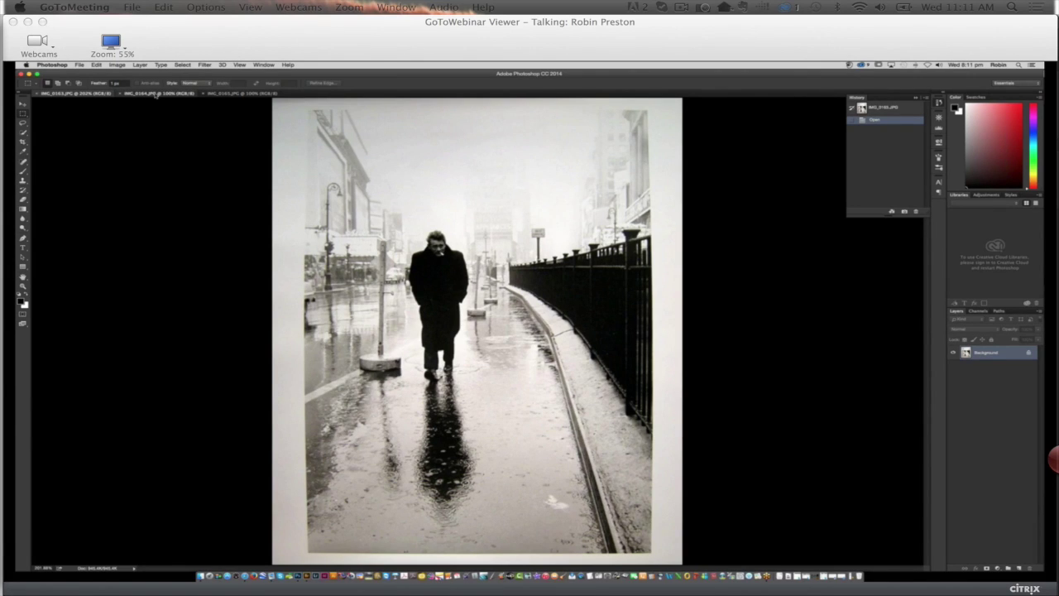
Examine the handwritten dodge and burn annotations on IMG_0164.JPG at large size, and switch to IMG_0165.JPG for comparison.
left_click(156, 93)
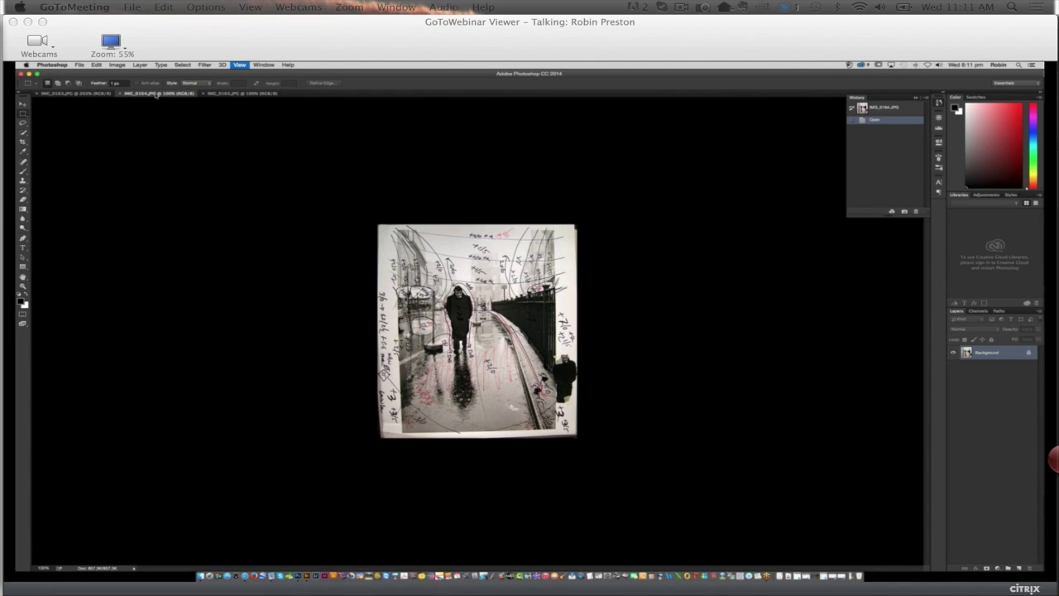
key("super+plus")
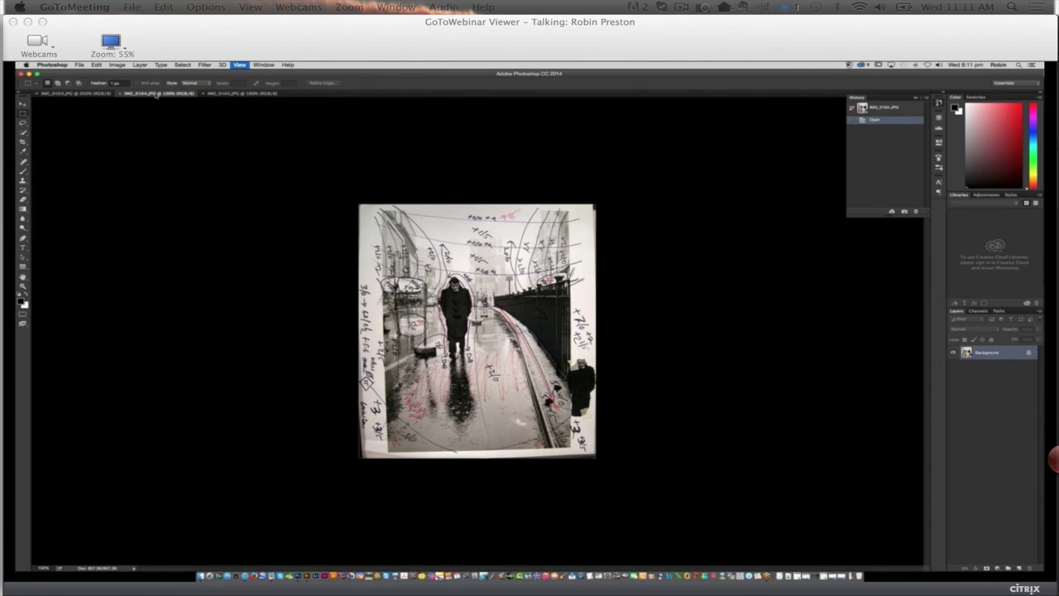
key("super+plus")
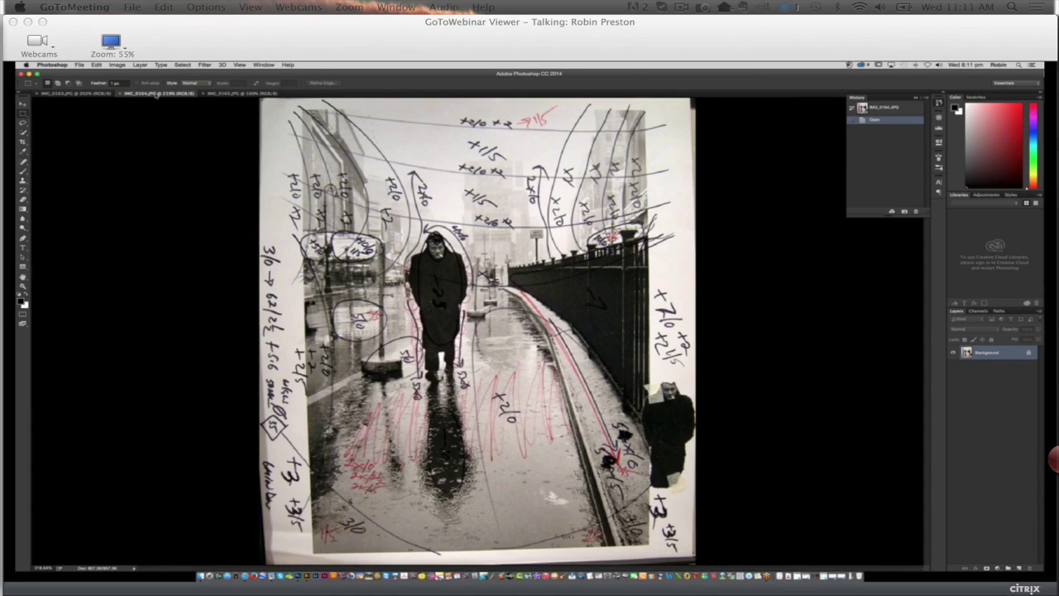
left_click(235, 94)
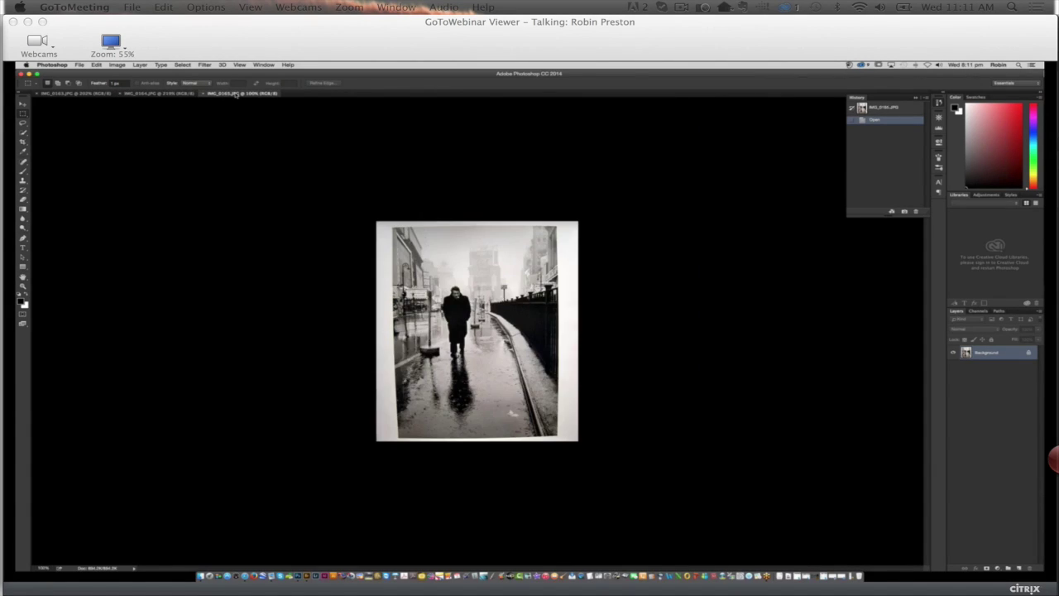
Fit IMG_0165.JPG to the window and compare the finished print with the unmarked print in IMG_0163.JPG.
key("super+plus")
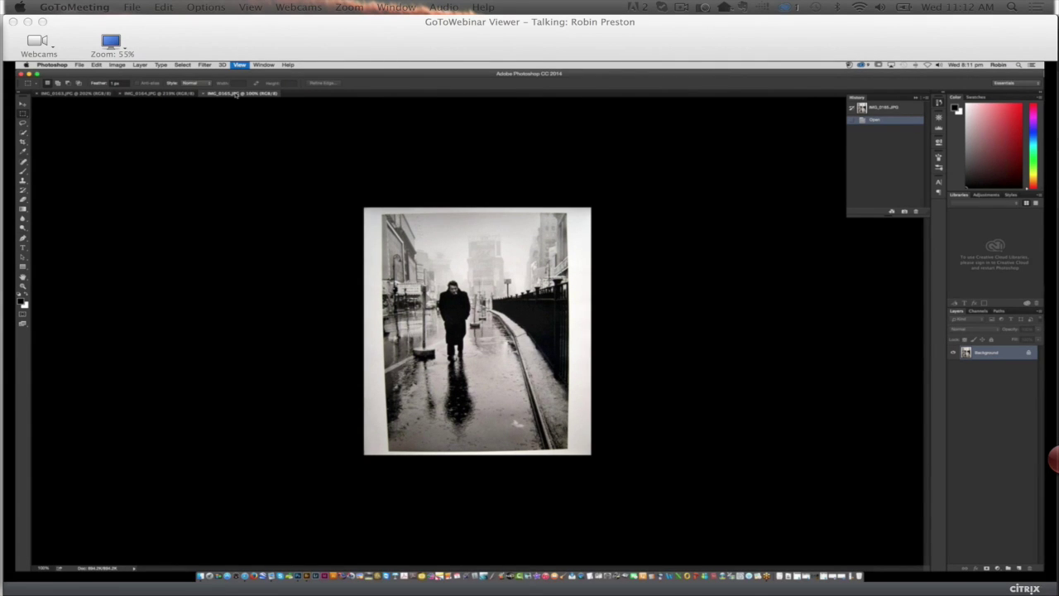
key("super+0")
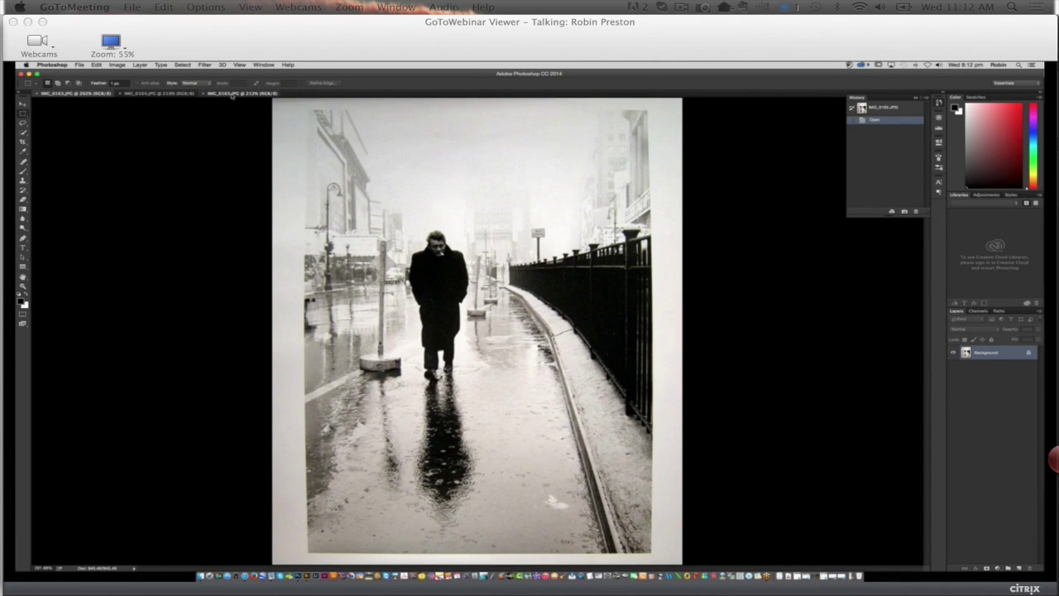
left_click(234, 94)
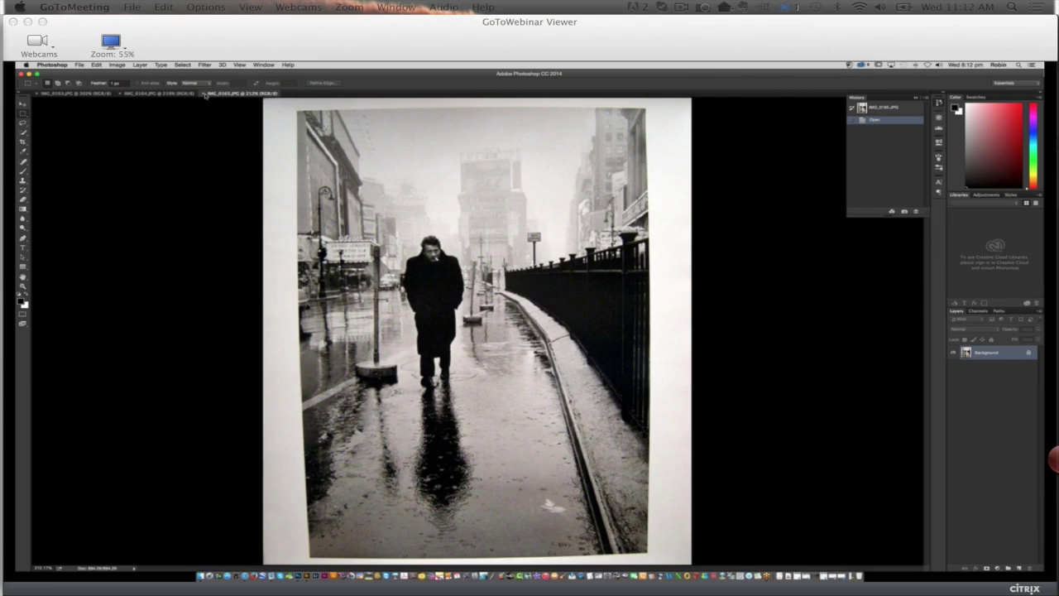
Close the three prints of the man in the rain and open IMG_0161.JPG and IMG_0162.JPG from Adobe Bridge.
left_click(204, 93)
left_click(123, 93)
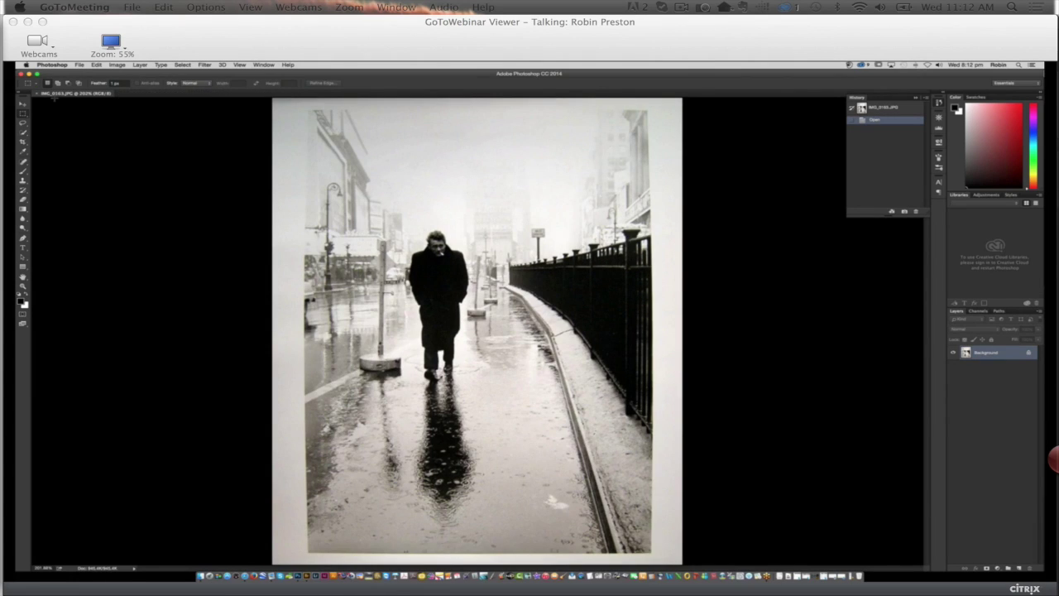
left_click(38, 95)
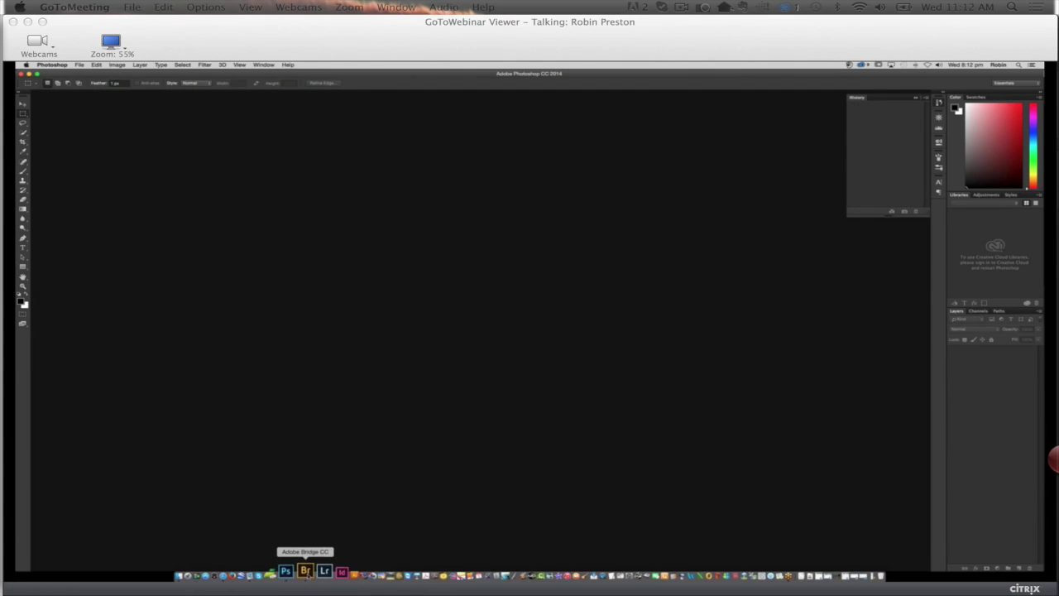
left_click(305, 571)
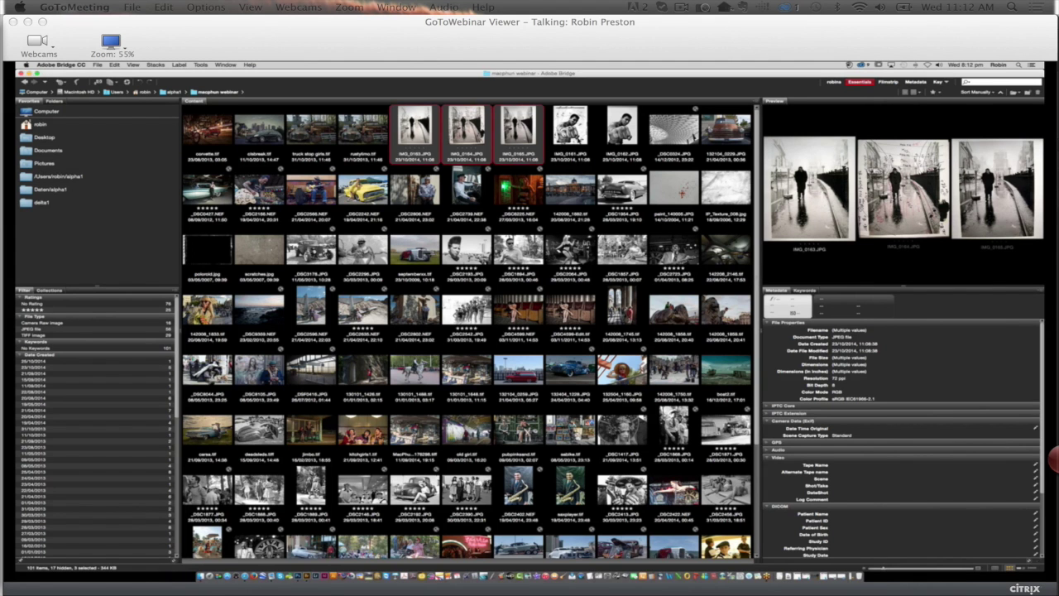
left_click(570, 131)
double_click(582, 135)
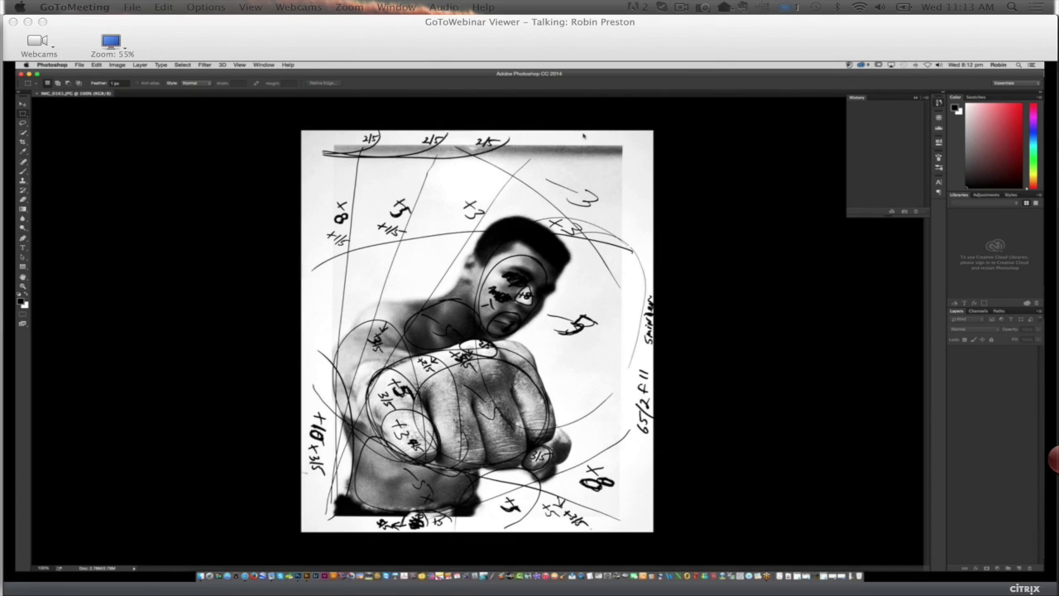
Enlarge the annotated boxer print IMG_0161.JPG and compare its dodge and burn markings with the finished print IMG_0162.JPG.
key("ctrl+Tab")
key("super+0")
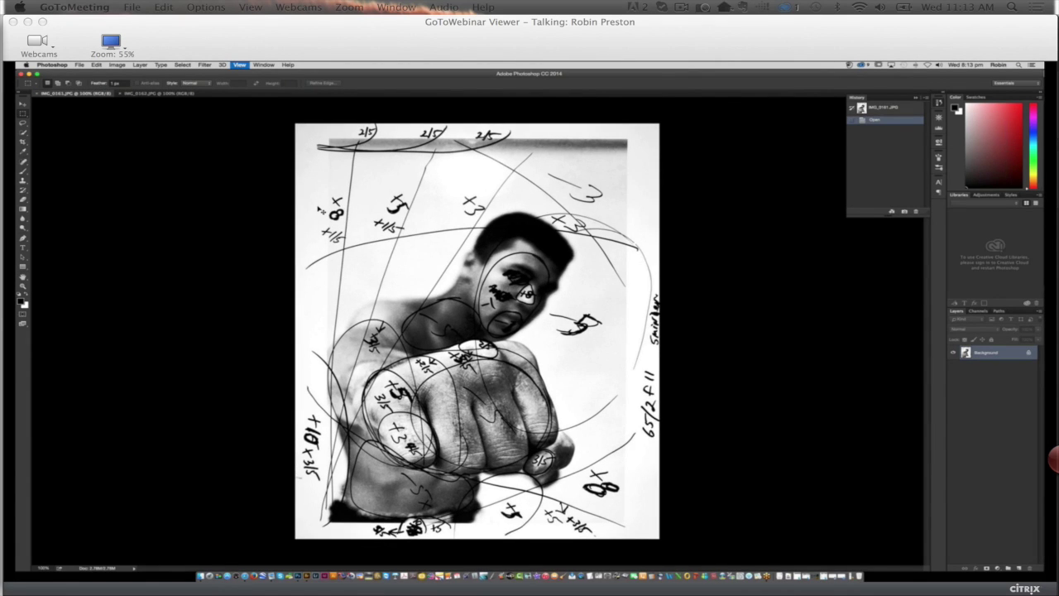
key("super+plus")
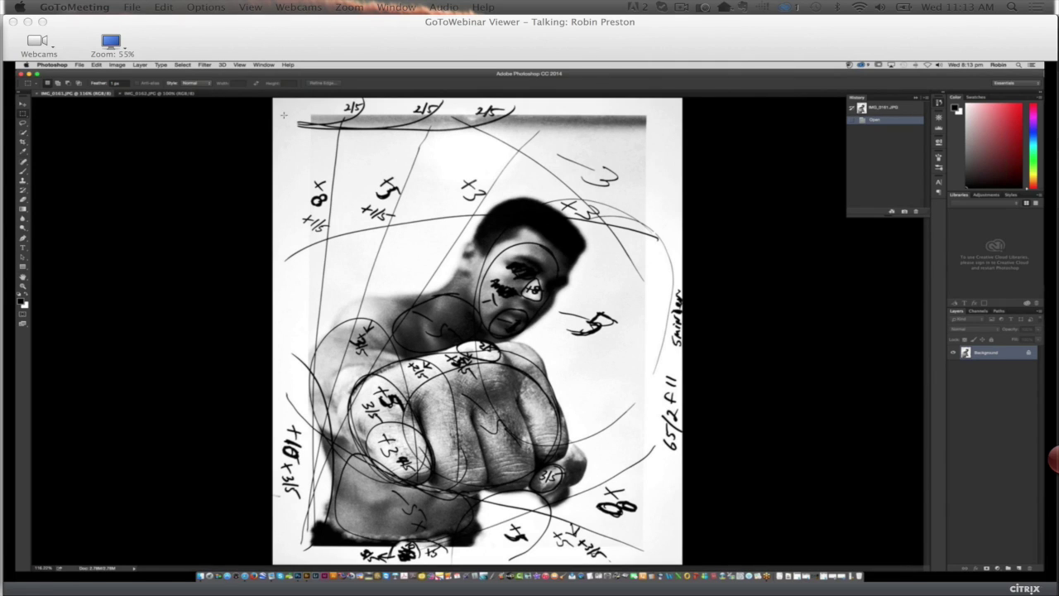
left_click(171, 93)
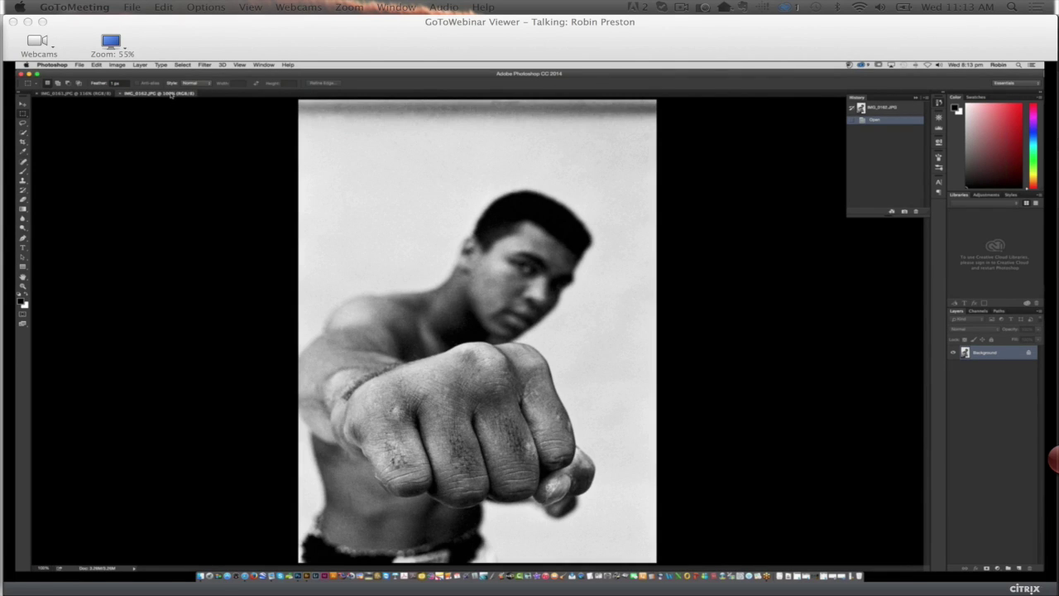
left_click(105, 93)
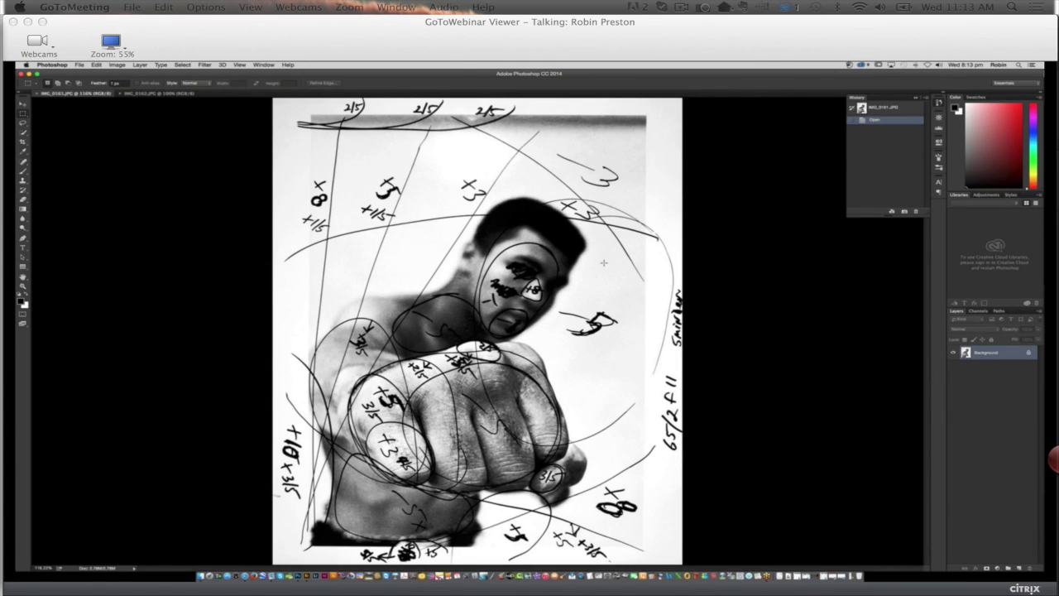
left_click(185, 95)
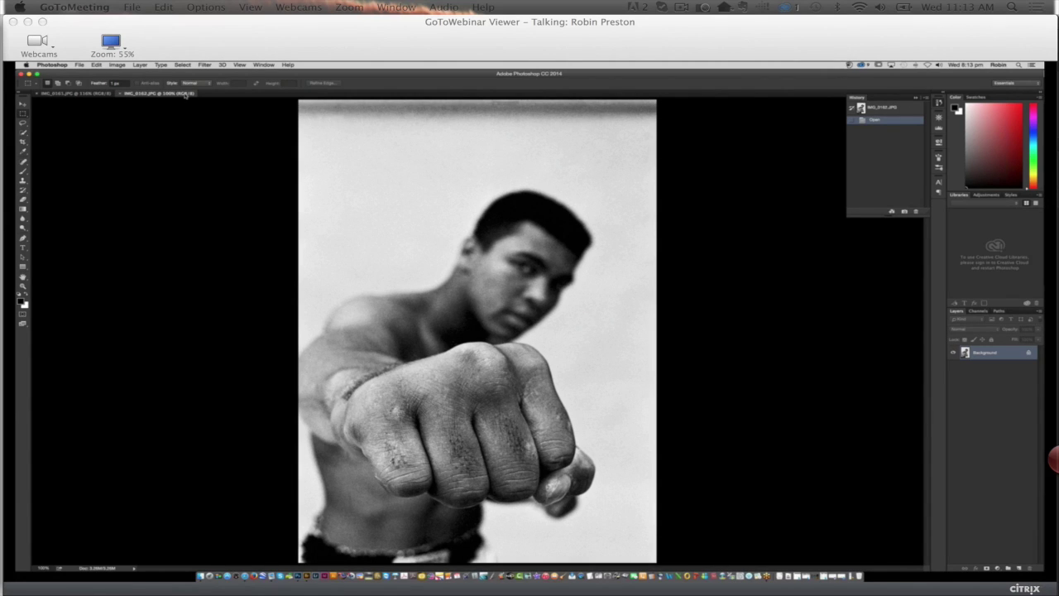
Close both boxer prints and open the black-and-white lattice roof photo _DSC0324.JPG from Adobe Bridge through Camera Raw into Photoshop.
left_click(120, 93)
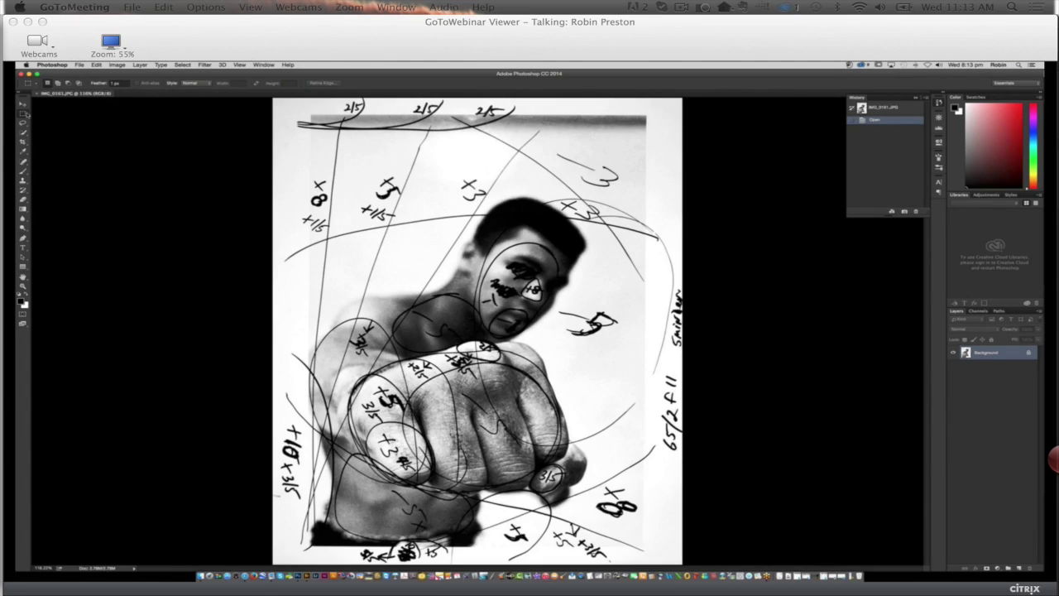
key("super+w")
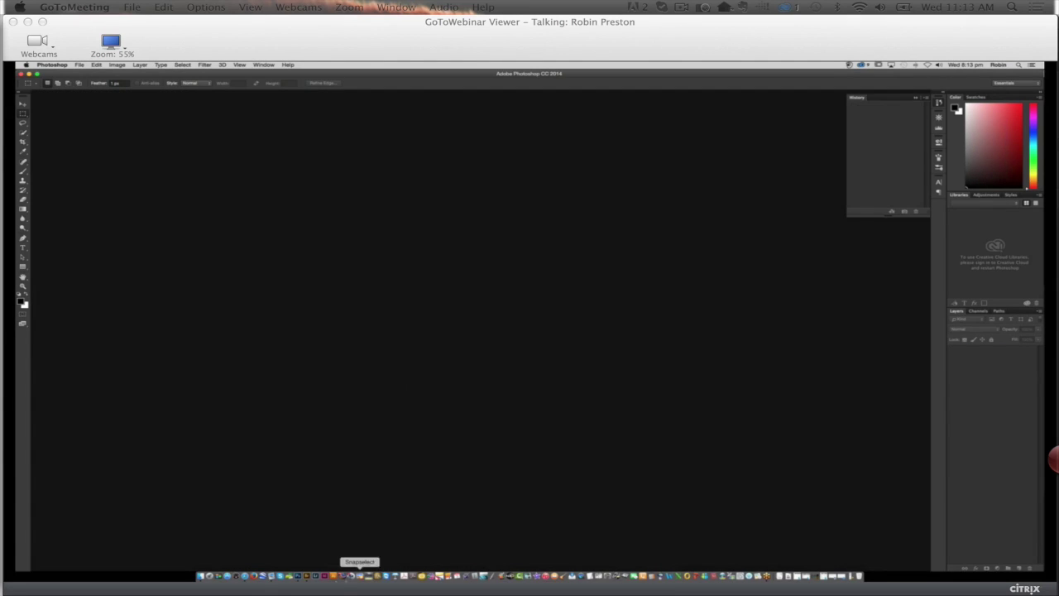
left_click(307, 570)
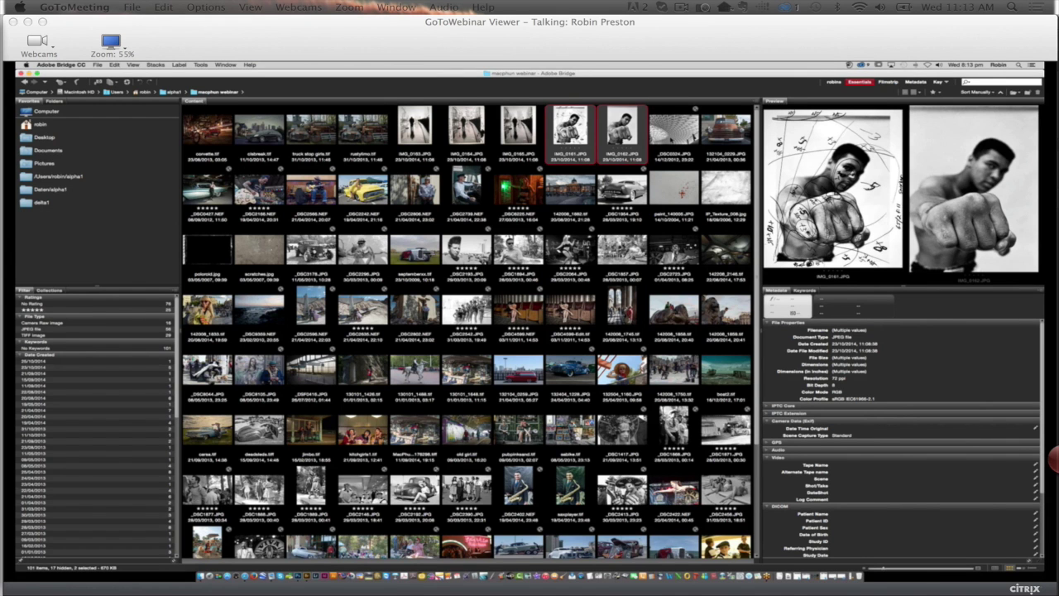
left_click(674, 131)
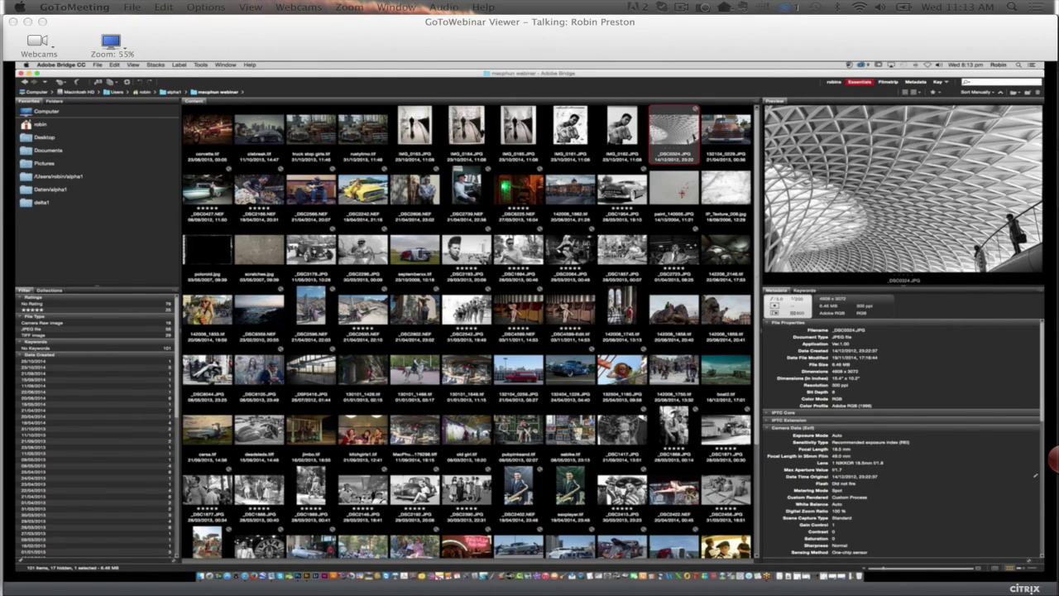
double_click(678, 133)
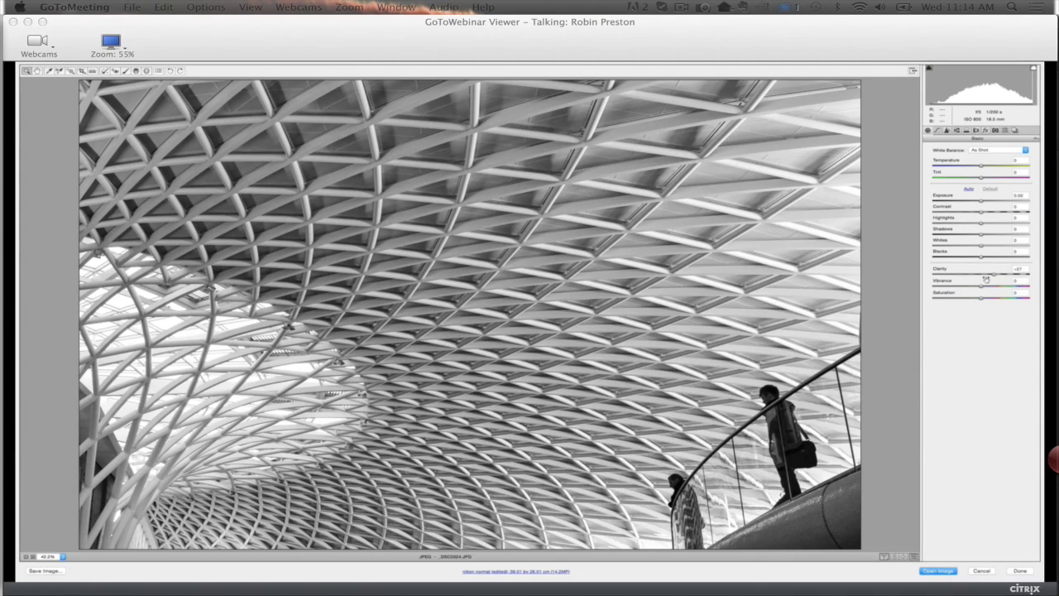
left_click(937, 571)
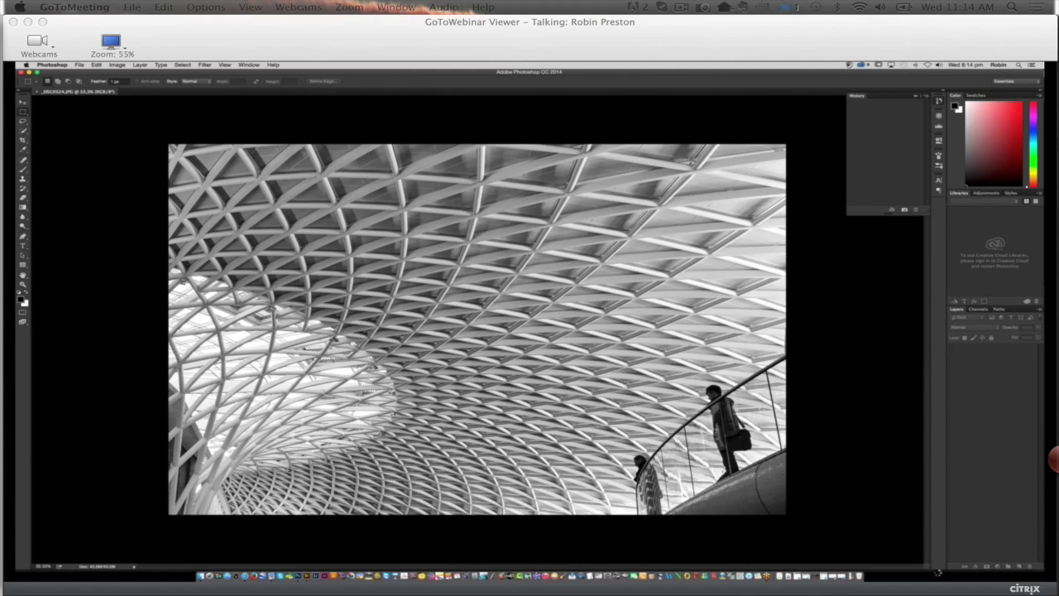
Start the Macphun Tonality Pro filter on the lattice roof photo and apply the Boost Clarity preset from the Basic set.
left_click(204, 64)
mouse_move(240, 246)
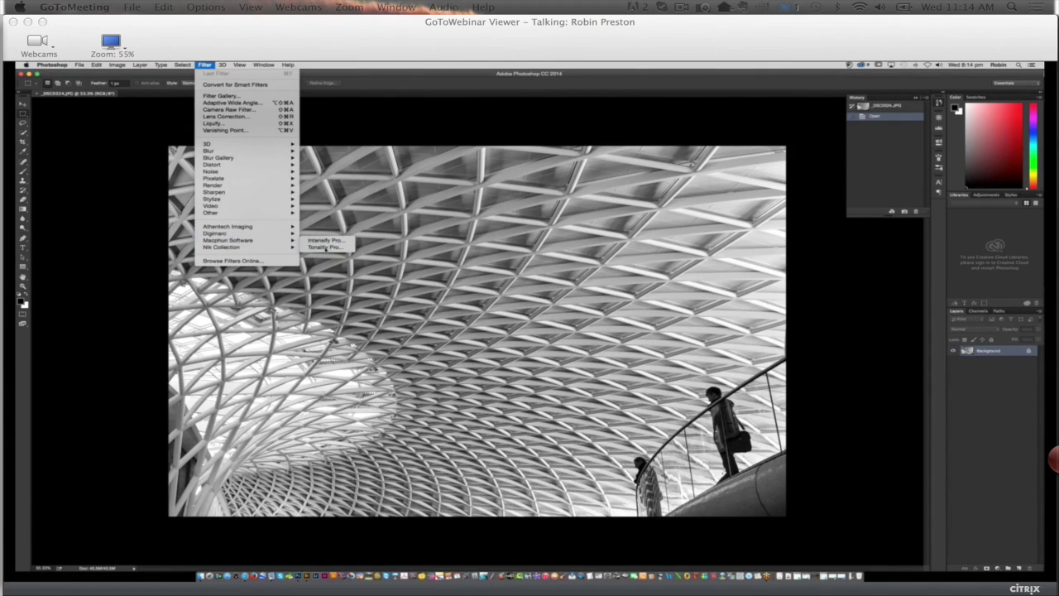
left_click(325, 246)
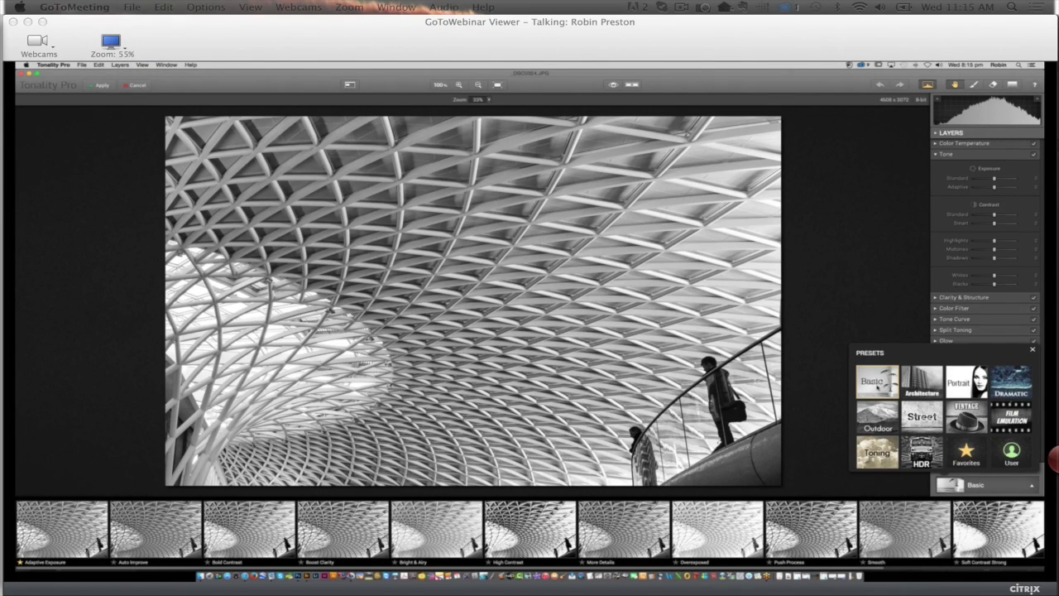
left_click(877, 382)
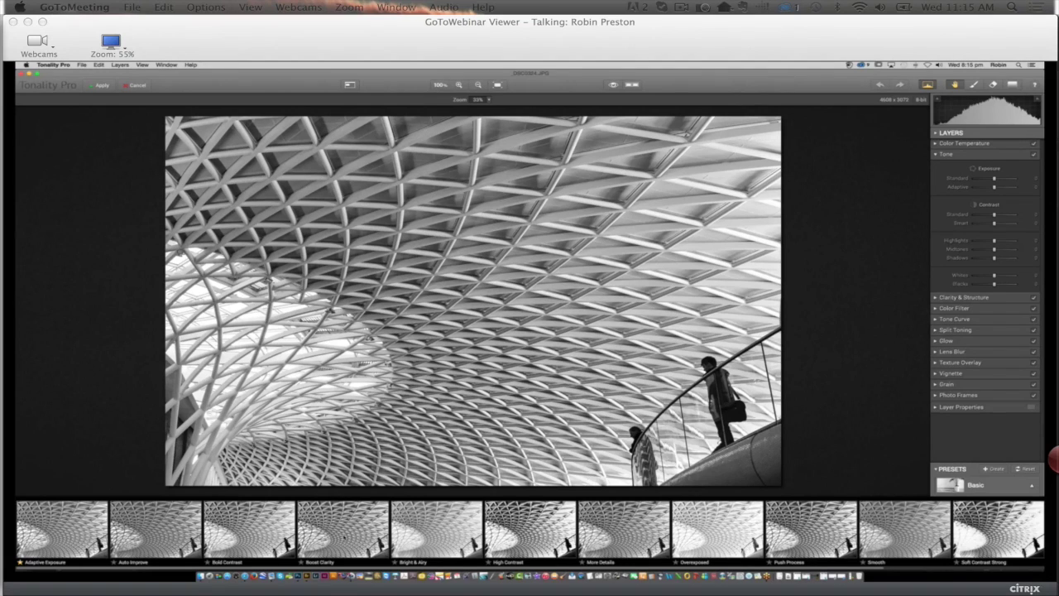
left_click(343, 536)
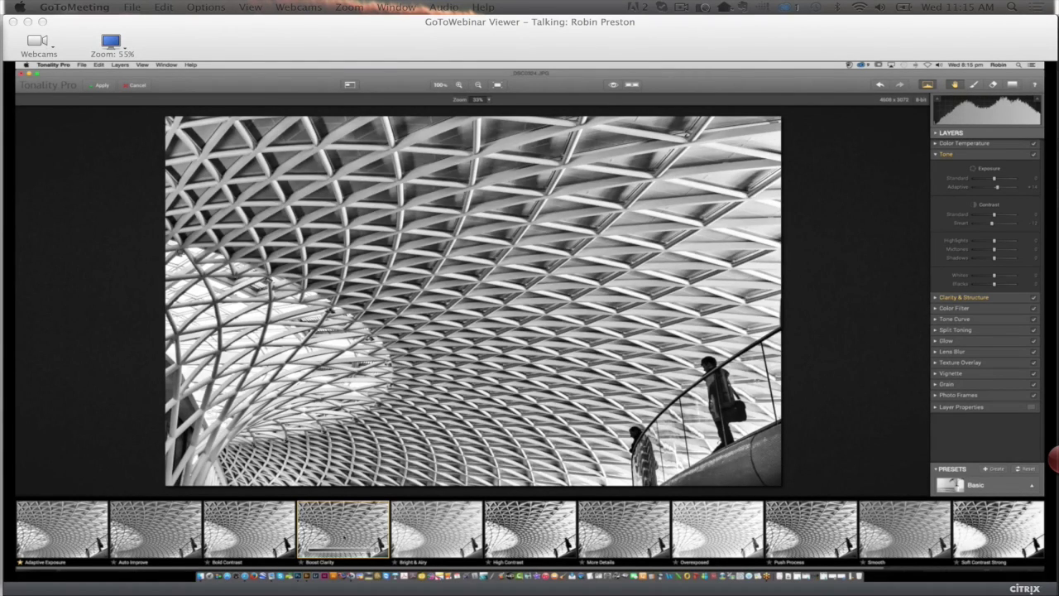
Show the before and after versions side by side and raise the tone Shadows to +60.
left_click(631, 84)
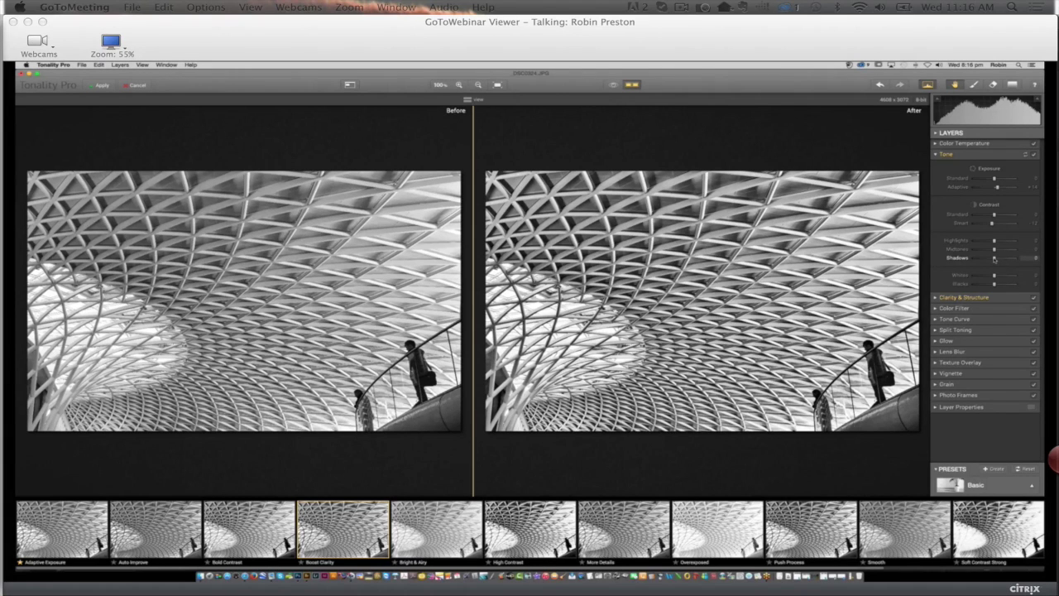
left_click_drag(993, 259, 996, 259)
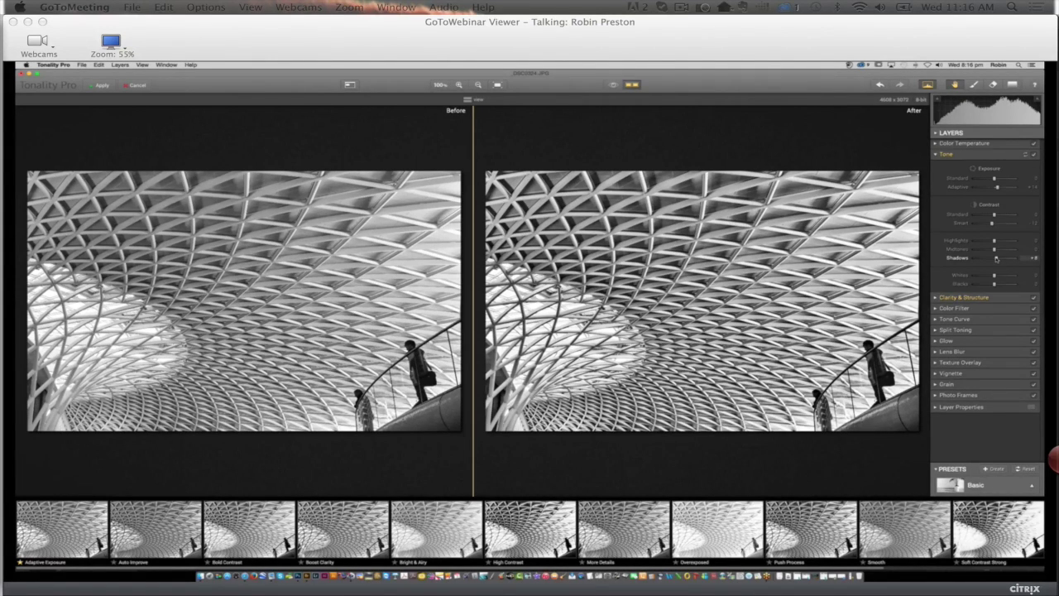
left_click_drag(995, 259, 1007, 258)
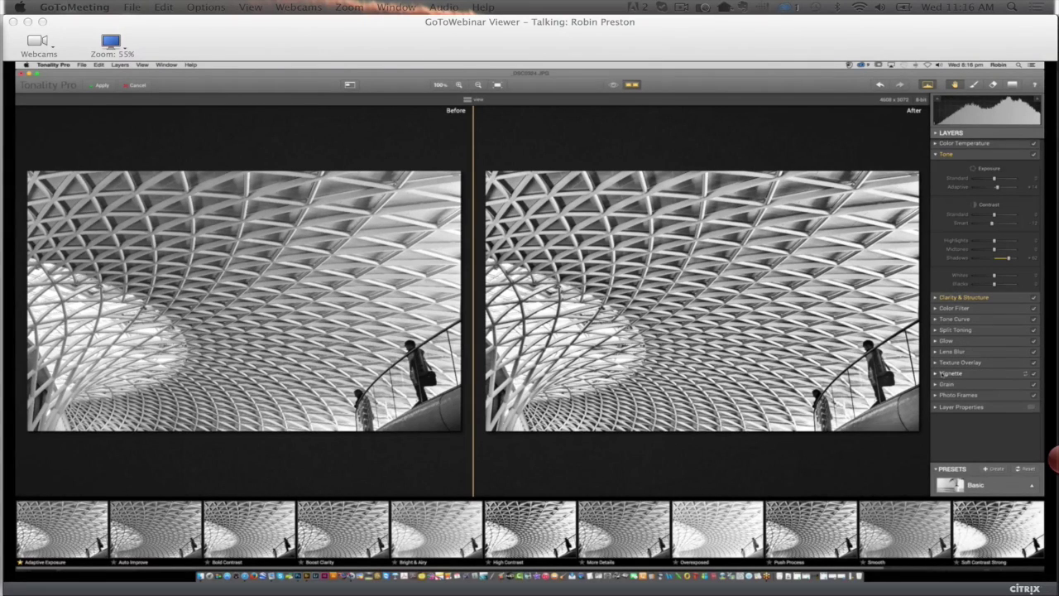
Add a dark vignette with an Amount of about -73 and a Feather of -31.
left_click(941, 373)
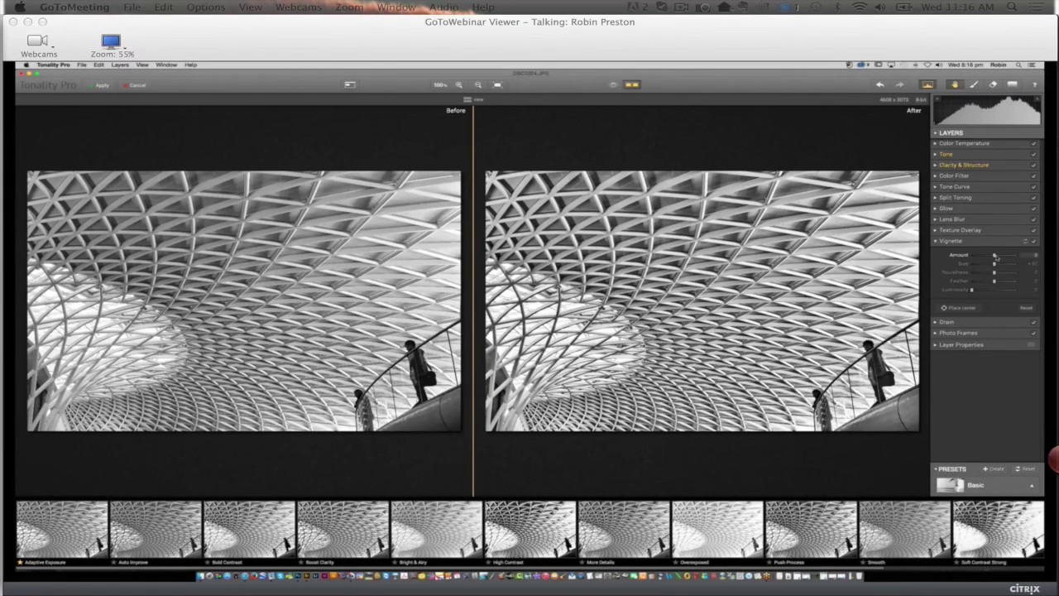
left_click_drag(994, 256, 990, 256)
left_click_drag(991, 256, 988, 257)
left_click_drag(989, 257, 978, 257)
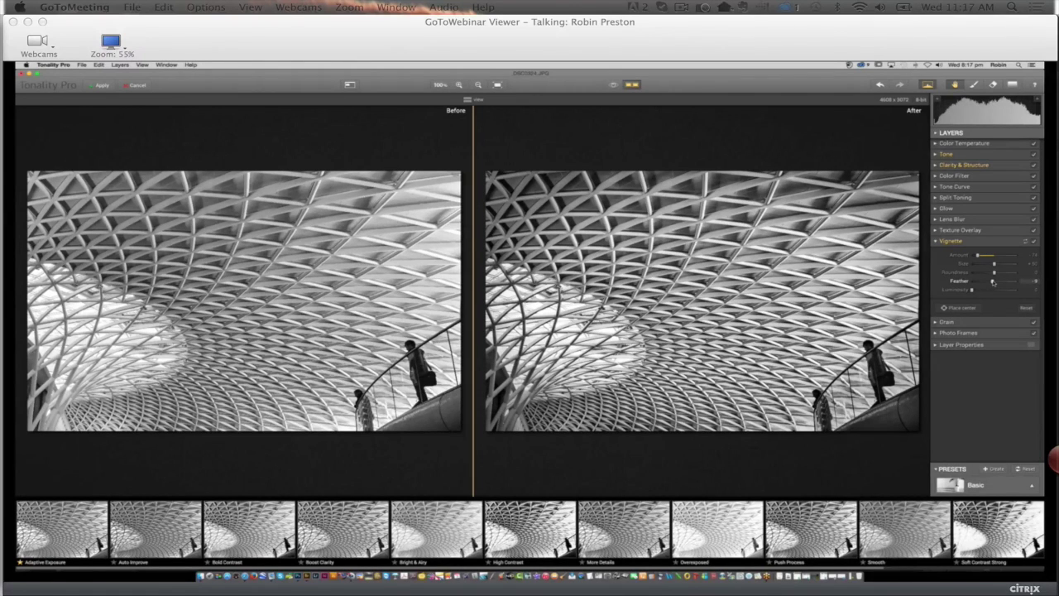
left_click_drag(993, 282, 990, 282)
left_click_drag(990, 282, 988, 283)
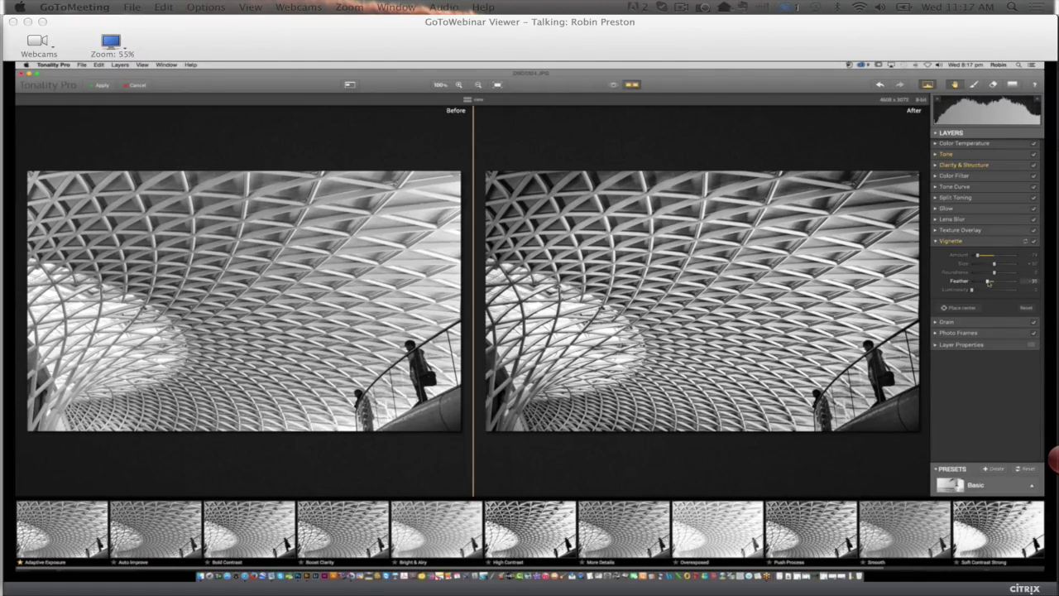
Raise the tone Shadows to about +97 and the Structure Amount to about +65.
left_click(970, 155)
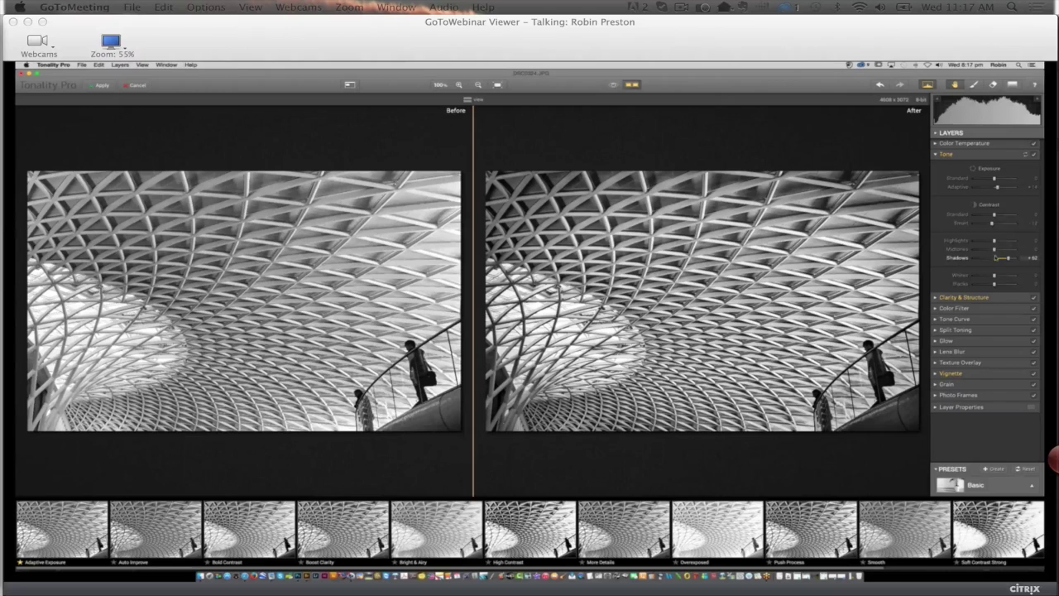
left_click_drag(1007, 259, 1010, 259)
left_click_drag(1011, 258, 1015, 258)
left_click_drag(1014, 258, 1016, 258)
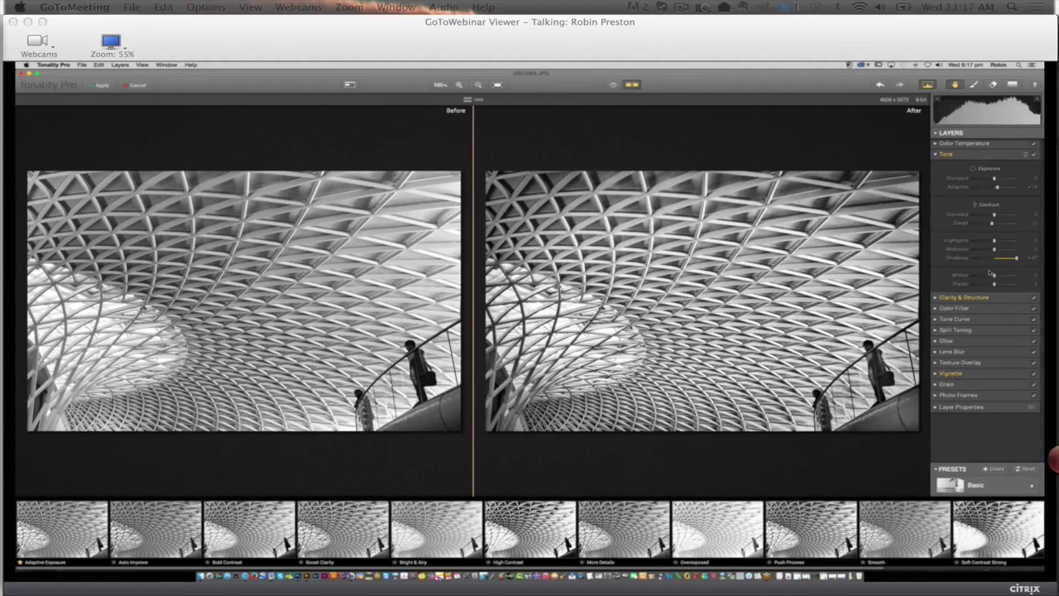
left_click(968, 297)
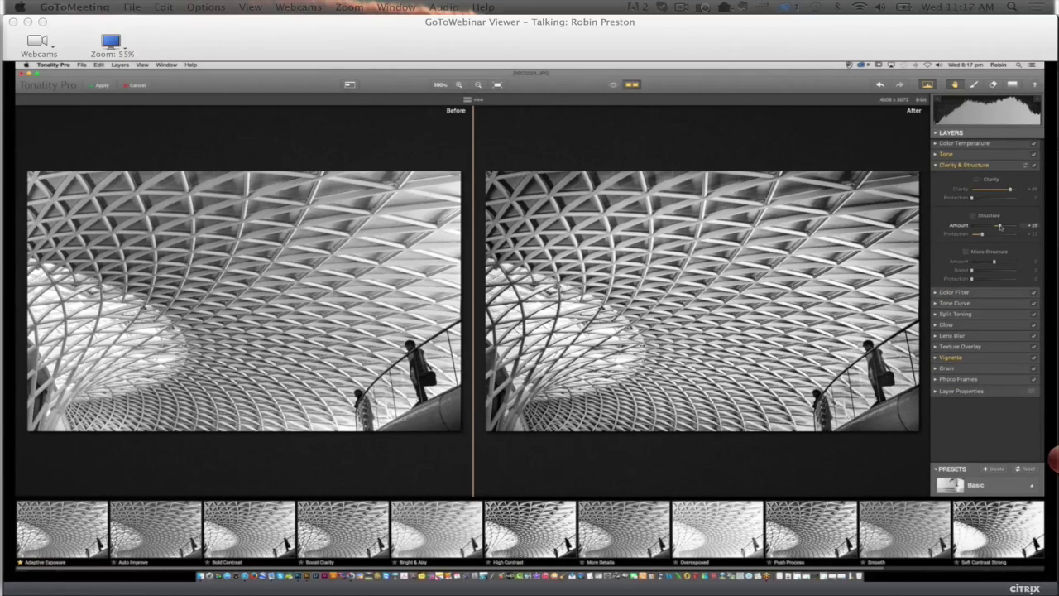
left_click_drag(1000, 225, 1006, 227)
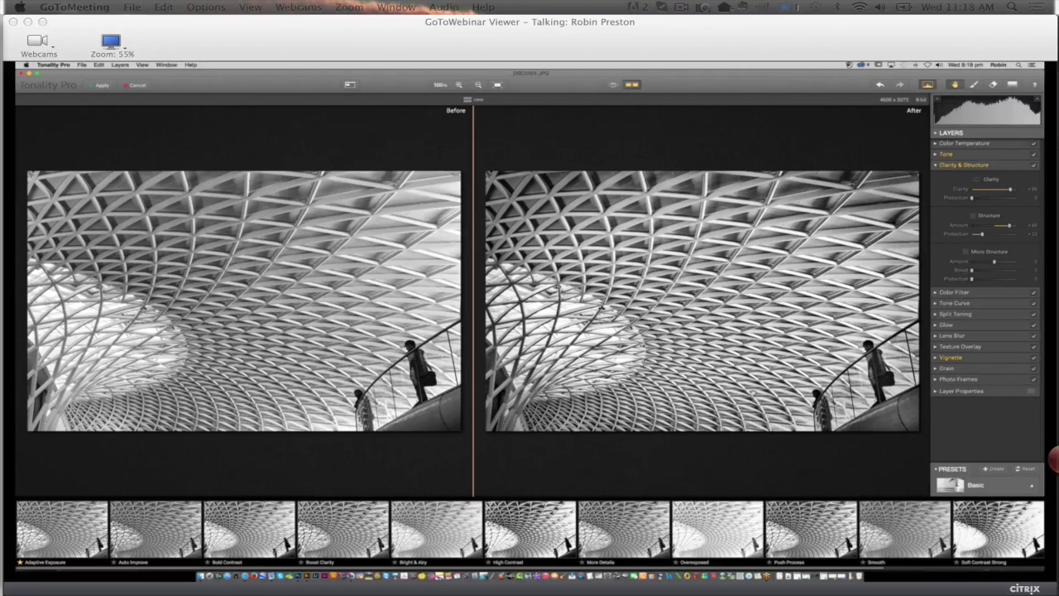
Discard the Tonality Pro adjustments and select the rusty truck photo 132104_0229.JPG in Adobe Bridge.
left_click(128, 85)
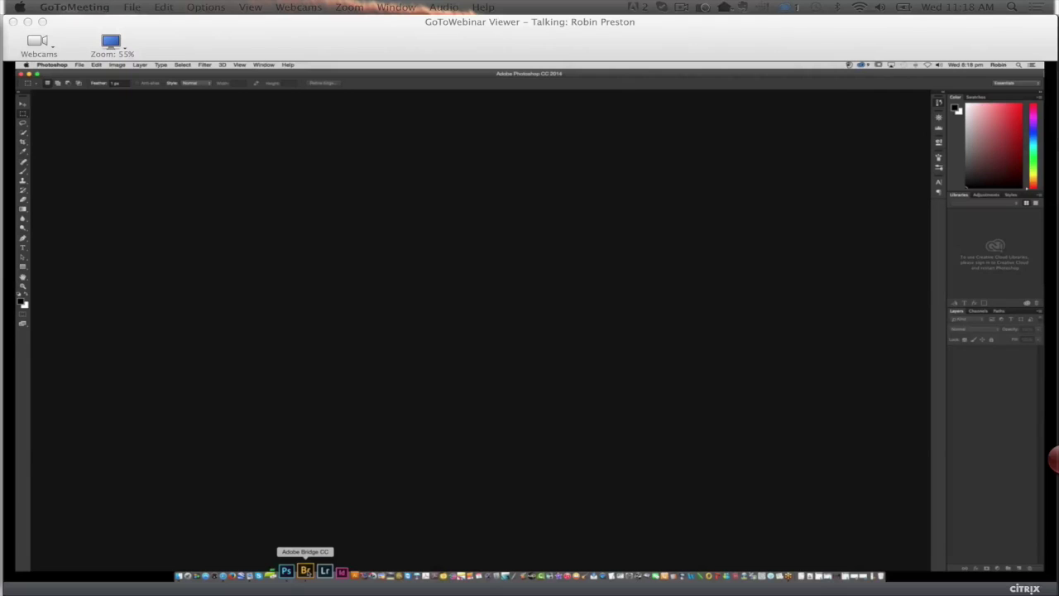
left_click(305, 571)
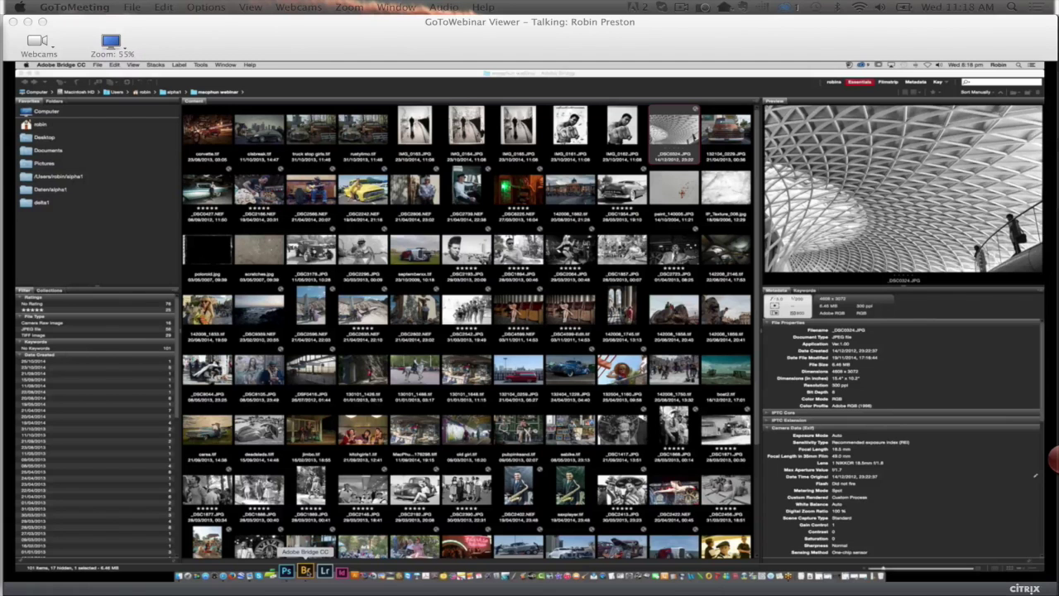
key("Right")
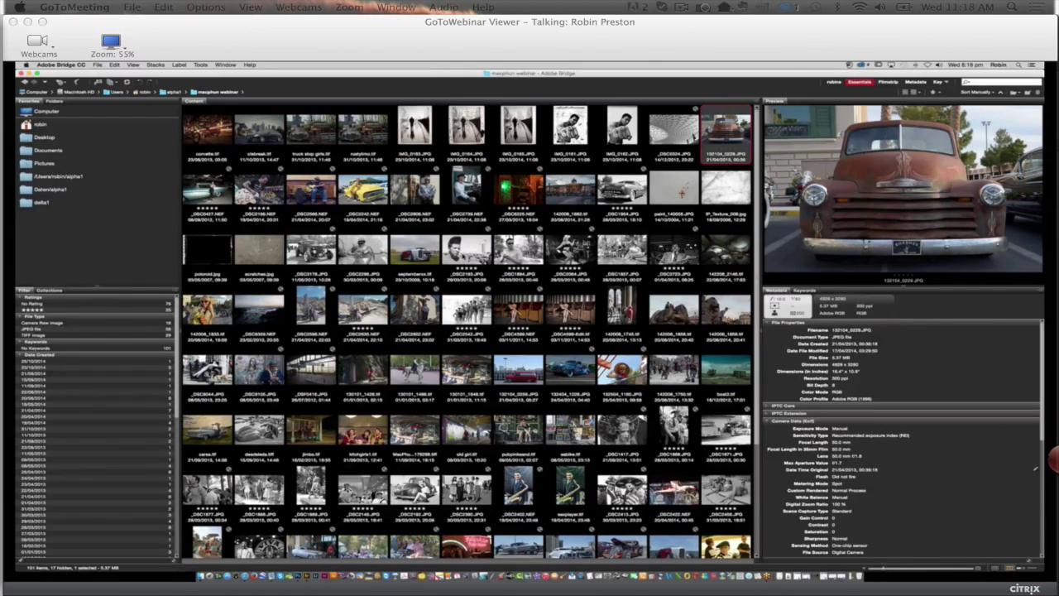
Open the pompadour portrait _DSC2193.JPG from Adobe Bridge through Camera Raw into Photoshop and start the Tonality Pro filter on it.
left_click(466, 248)
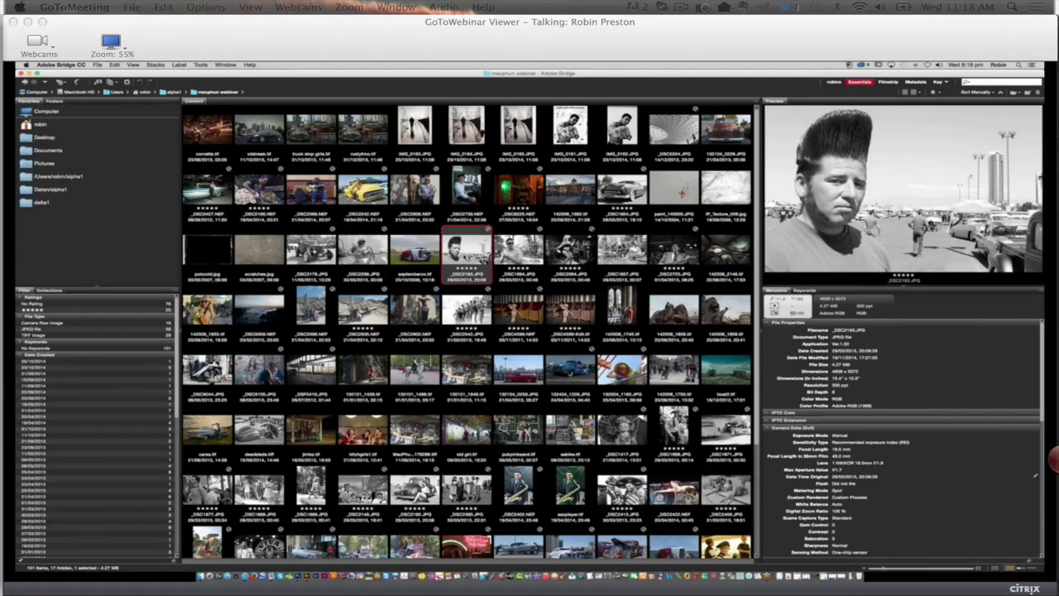
double_click(464, 253)
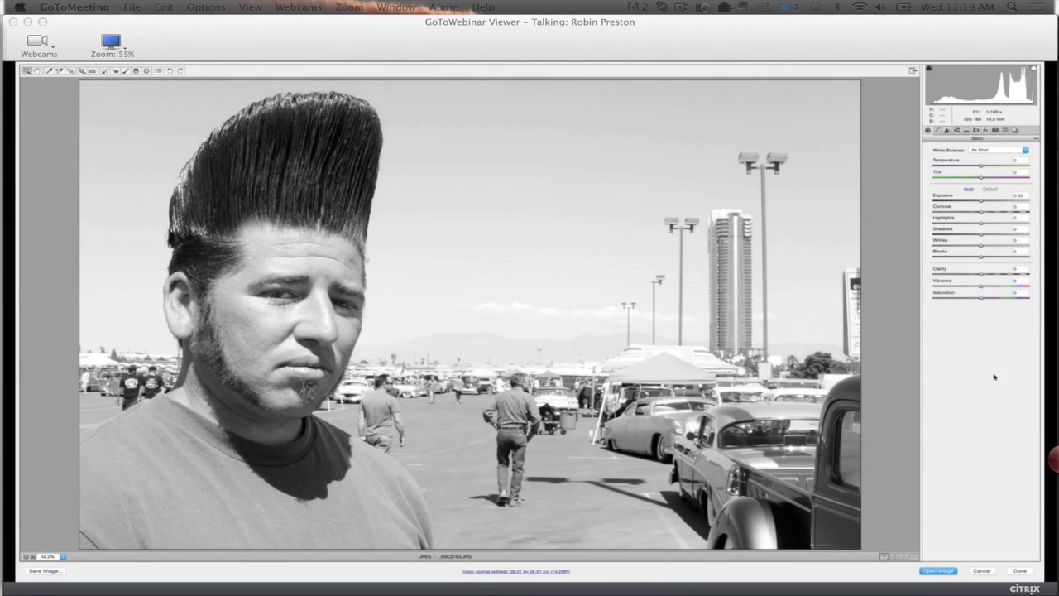
left_click(950, 570)
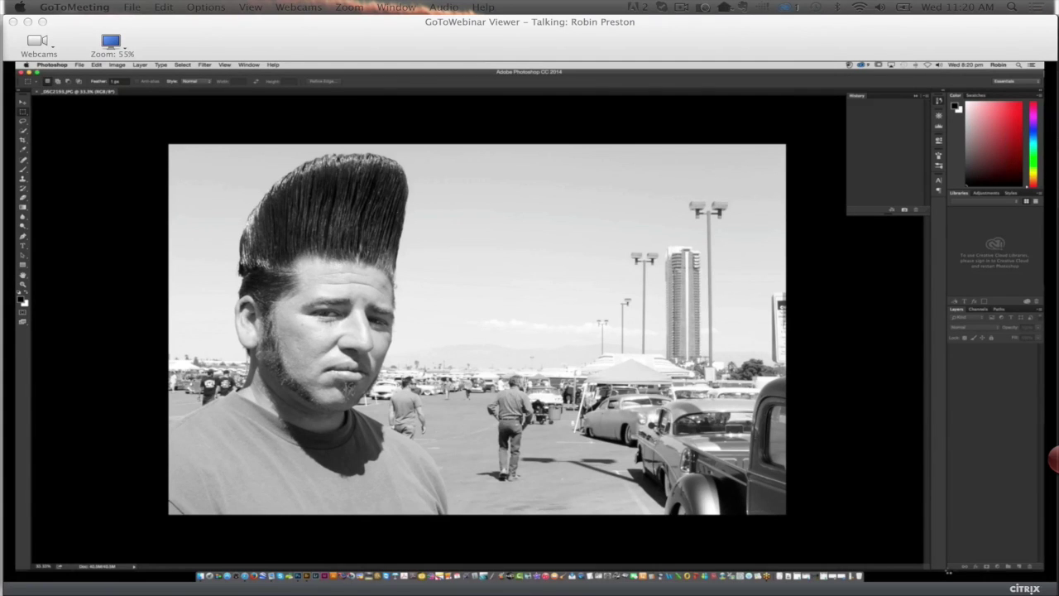
left_click(204, 65)
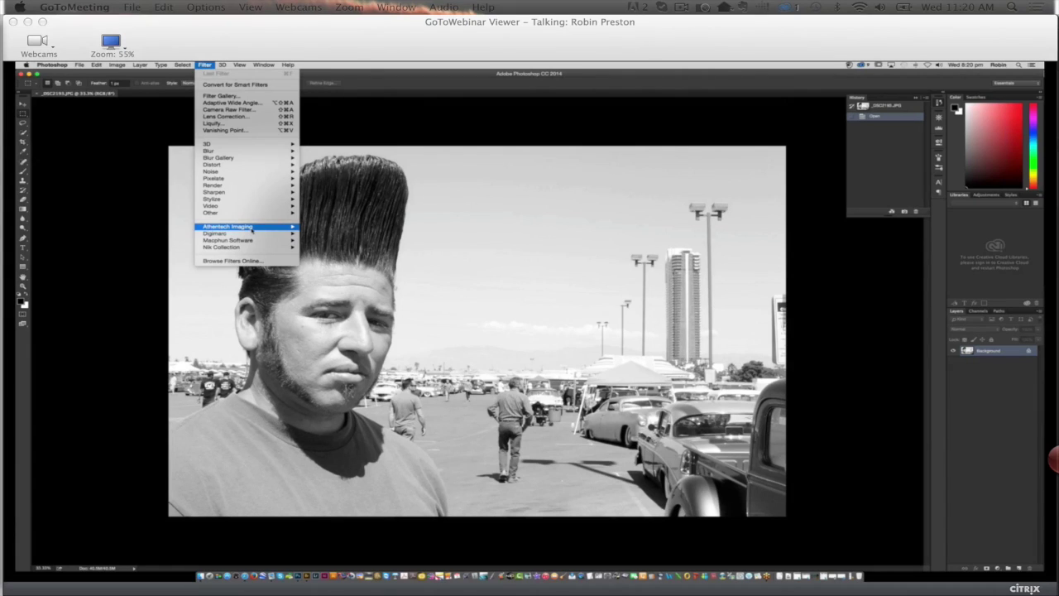
mouse_move(252, 246)
left_click(327, 246)
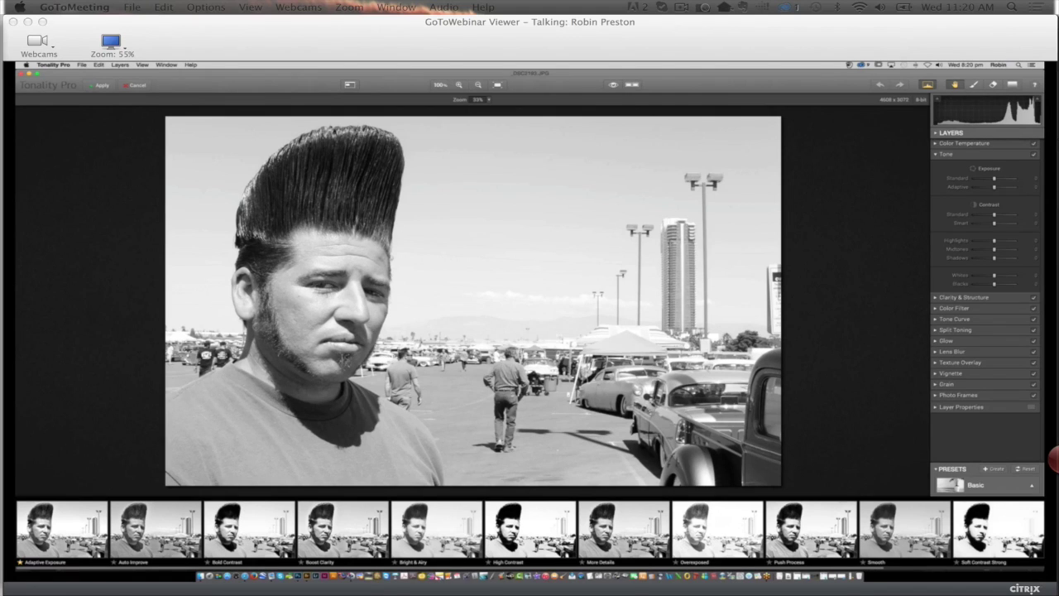
Try the Basic presets Boost Clarity and Adaptive Exposure, and show the before and after versions side by side.
left_click(342, 530)
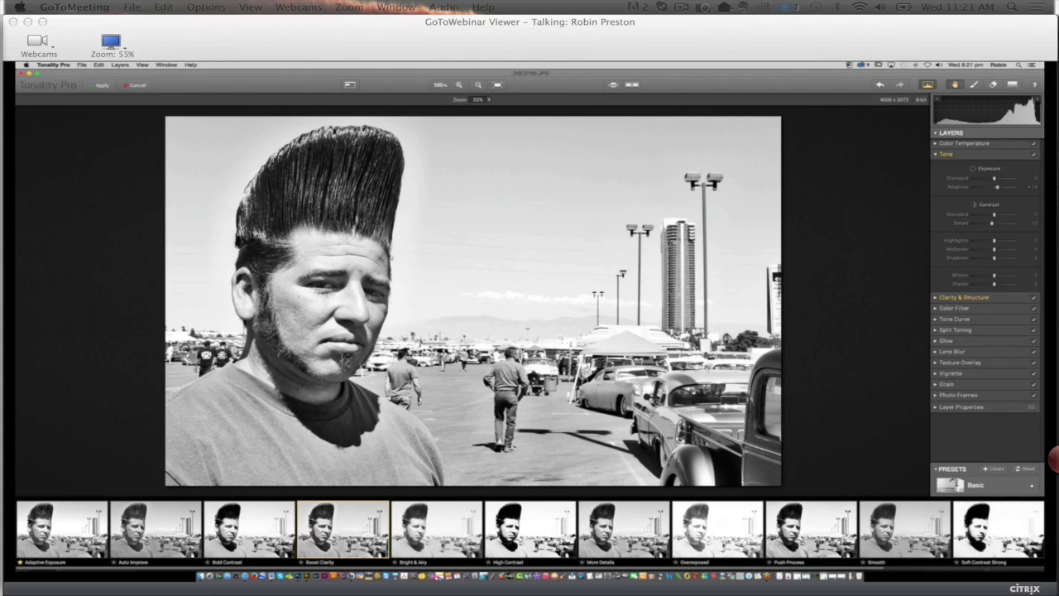
left_click(62, 530)
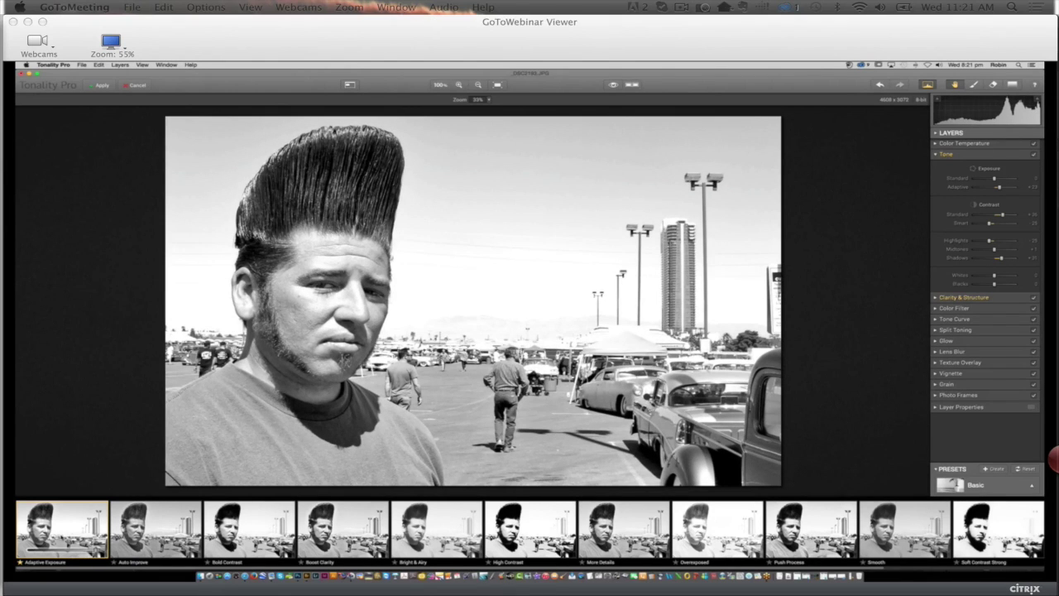
left_click(632, 85)
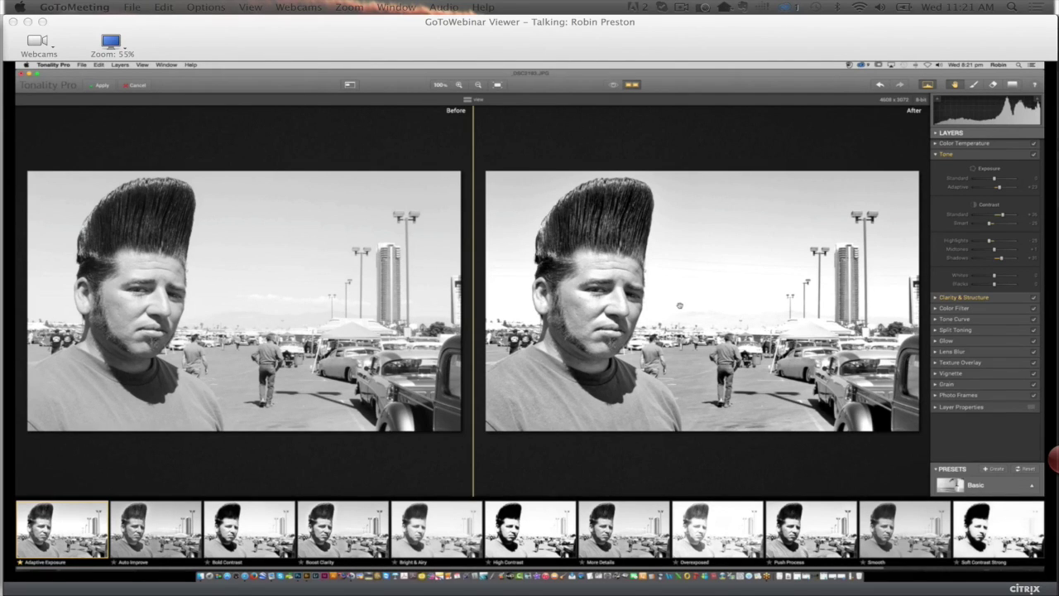
Switch to the User Presets category and reset all adjustments on the portrait.
left_click(1031, 486)
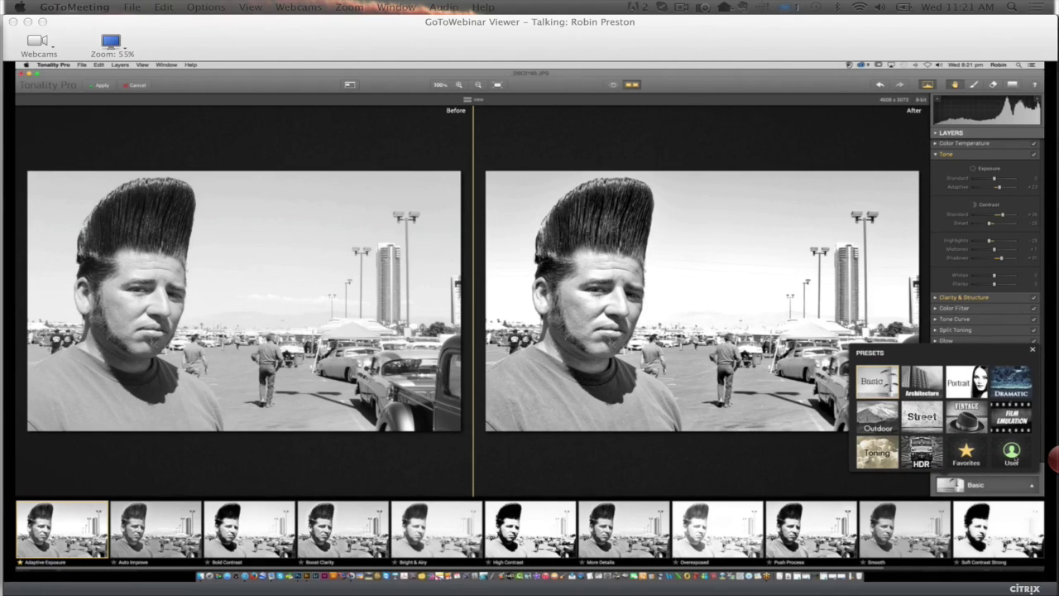
left_click(1011, 453)
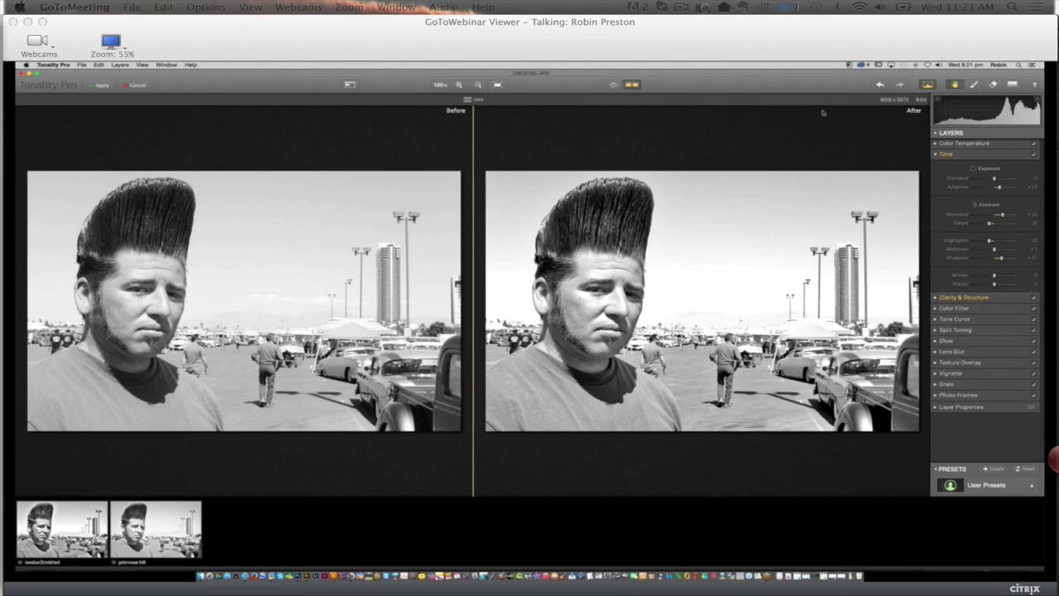
left_click(1032, 469)
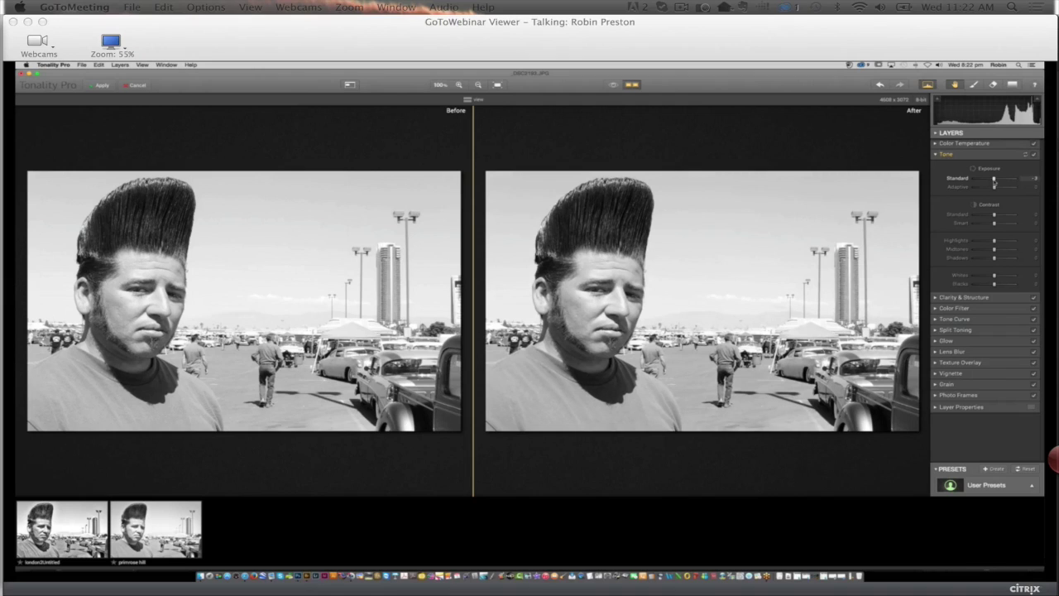
Lower the Standard Exposure slightly, reduce the tone Highlights to about -42 and raise the Shadows to about +29.
left_click_drag(994, 182, 993, 182)
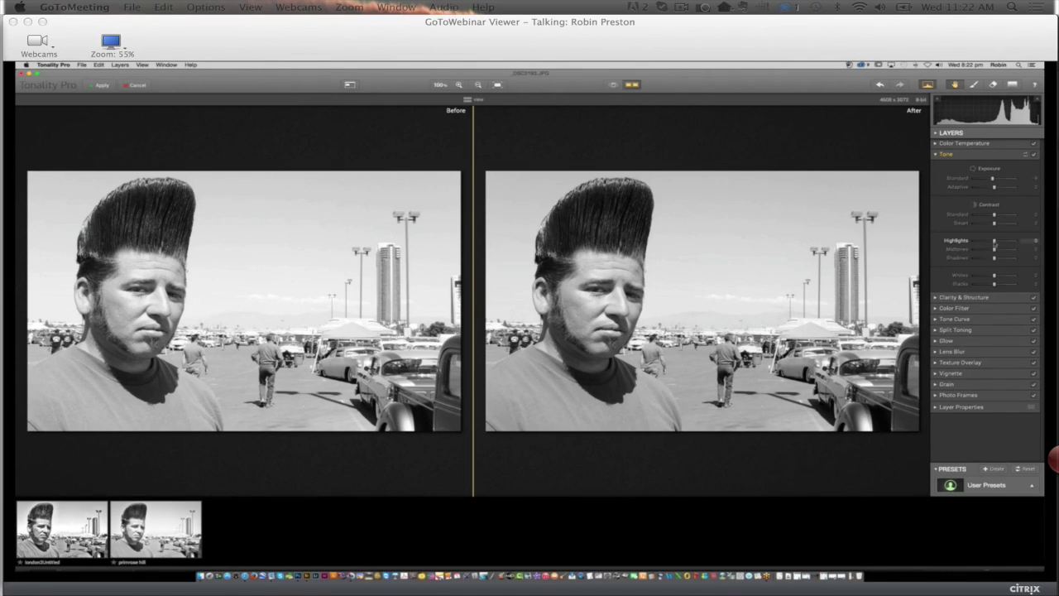
left_click_drag(994, 243, 992, 243)
left_click_drag(992, 243, 983, 243)
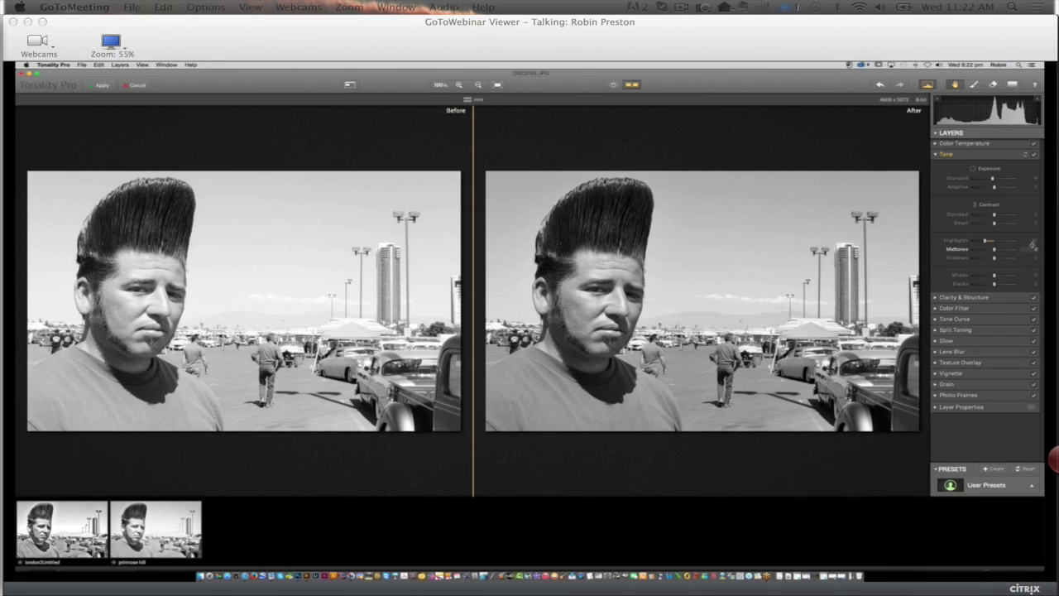
left_click_drag(993, 258, 997, 260)
left_click_drag(997, 260, 999, 260)
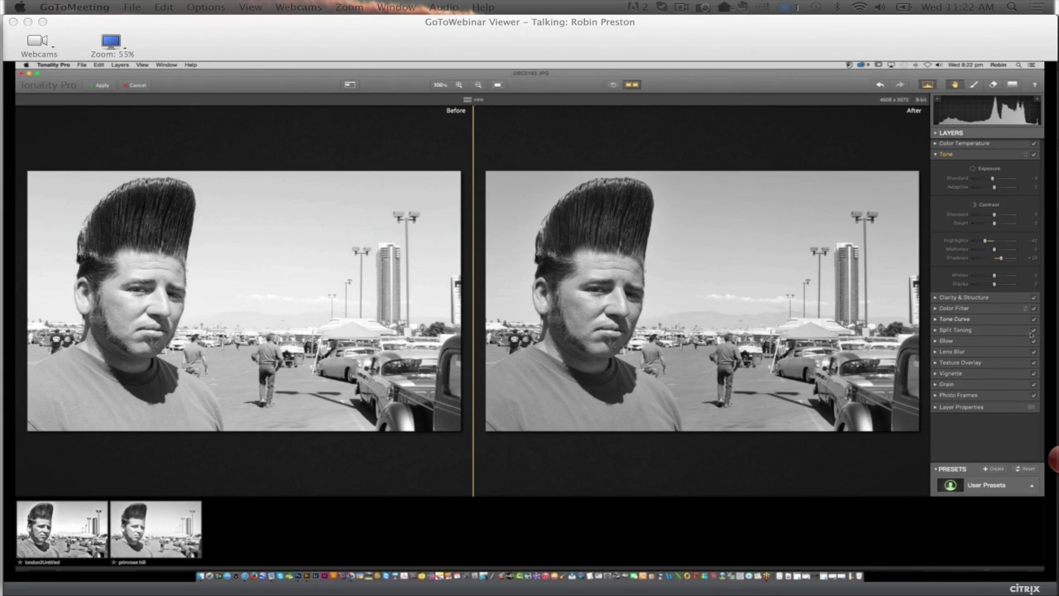
Try Clarity at +100 on the portrait, then return it to zero.
left_click(979, 298)
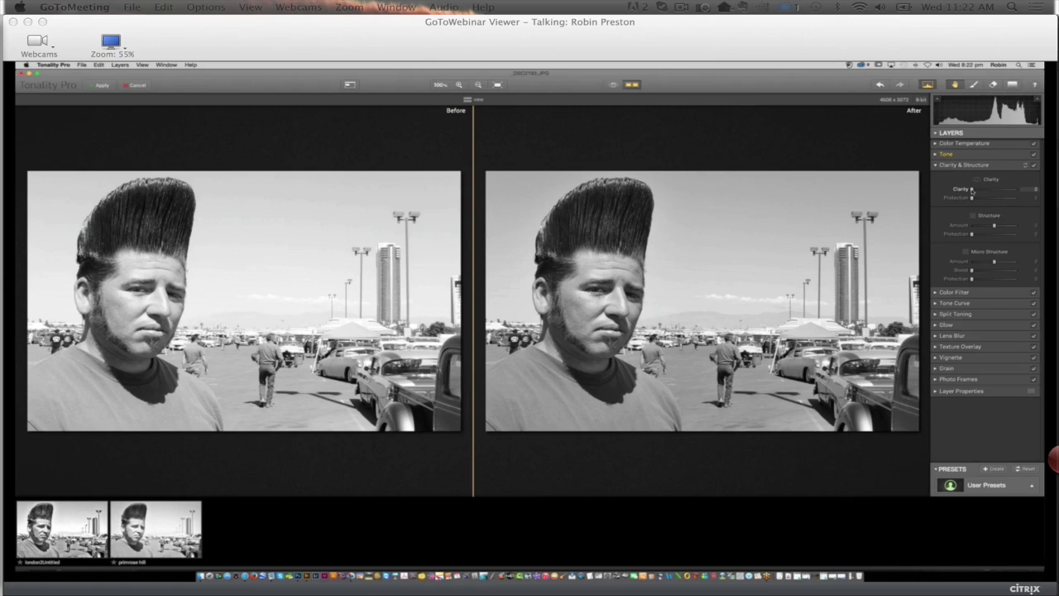
left_click_drag(971, 189, 1016, 190)
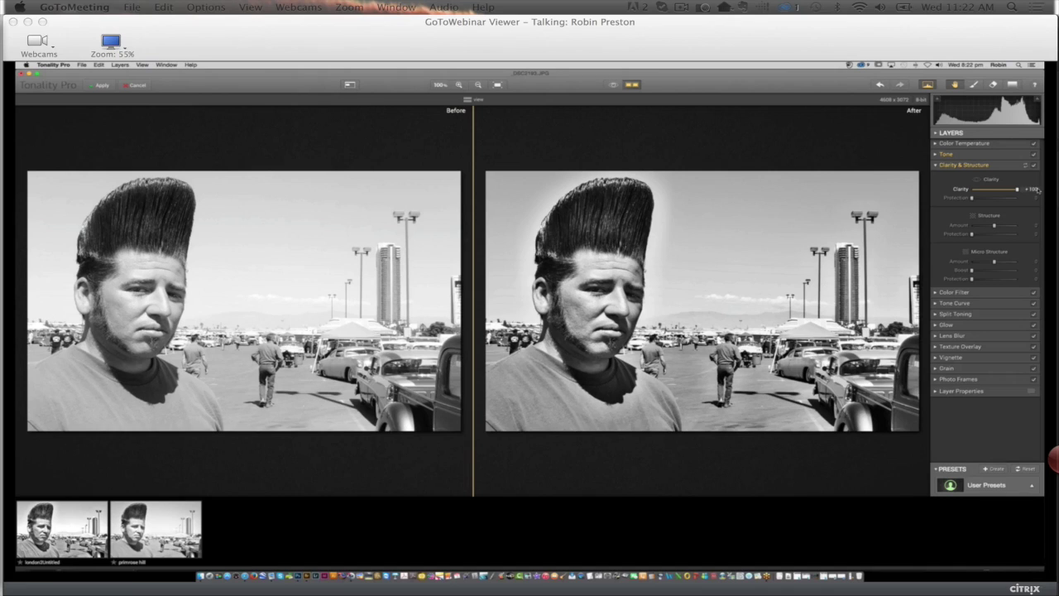
left_click_drag(1037, 190, 971, 190)
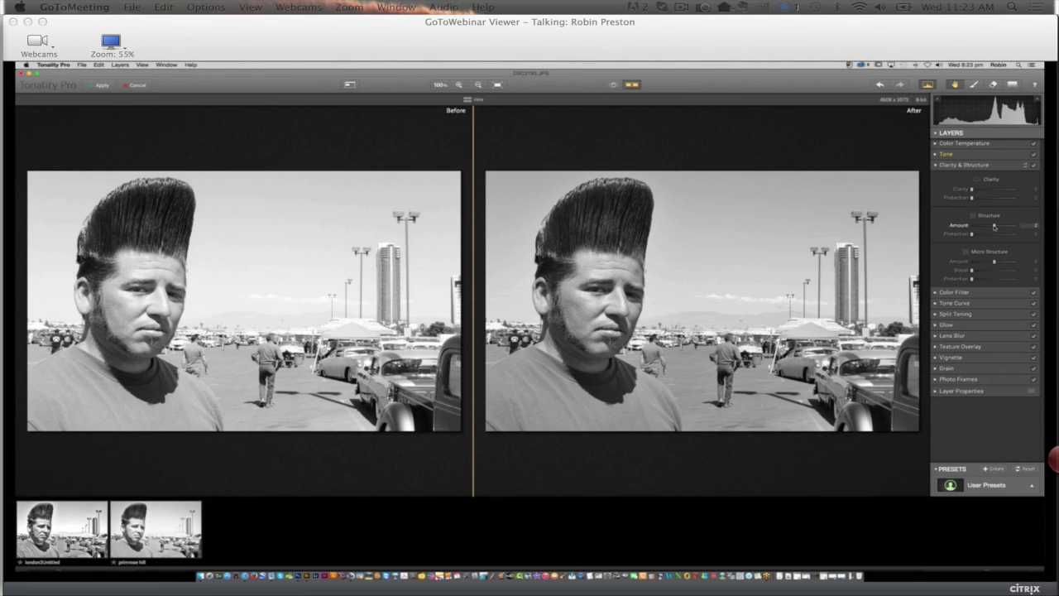
Raise the Structure Amount to about +68 on the portrait.
left_click_drag(993, 226, 1001, 226)
left_click_drag(1002, 226, 1005, 226)
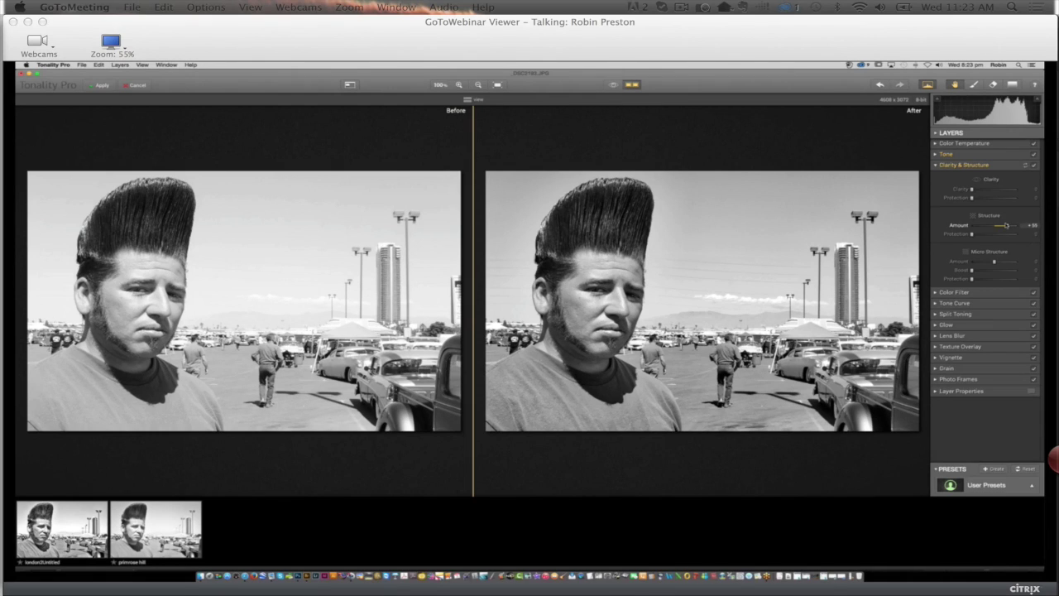
left_click_drag(1006, 226, 1010, 227)
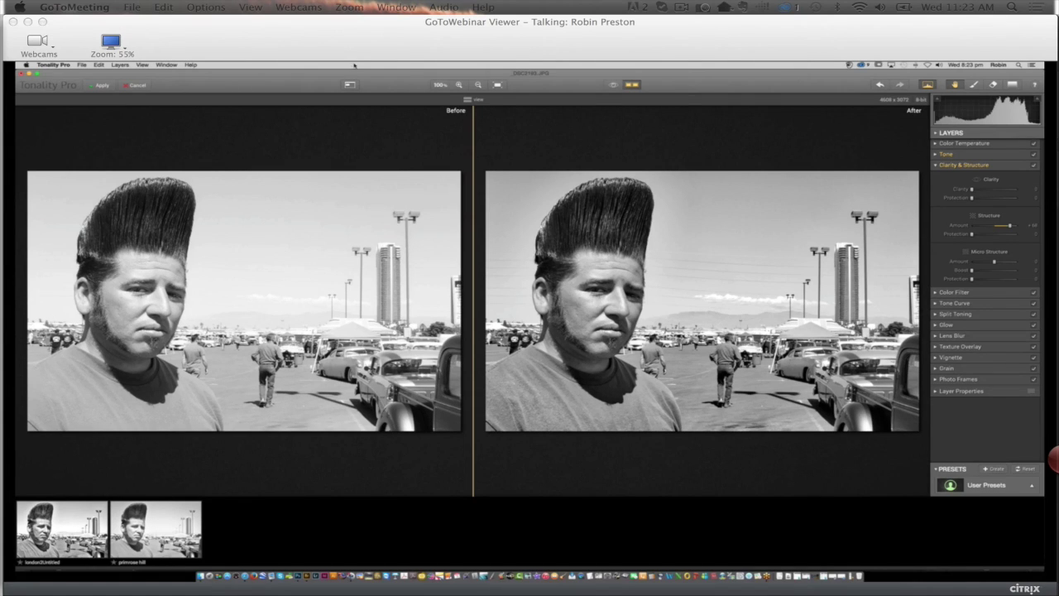
Discard the Tonality Pro adjustments, close the portrait without saving and return to Adobe Bridge.
left_click(133, 86)
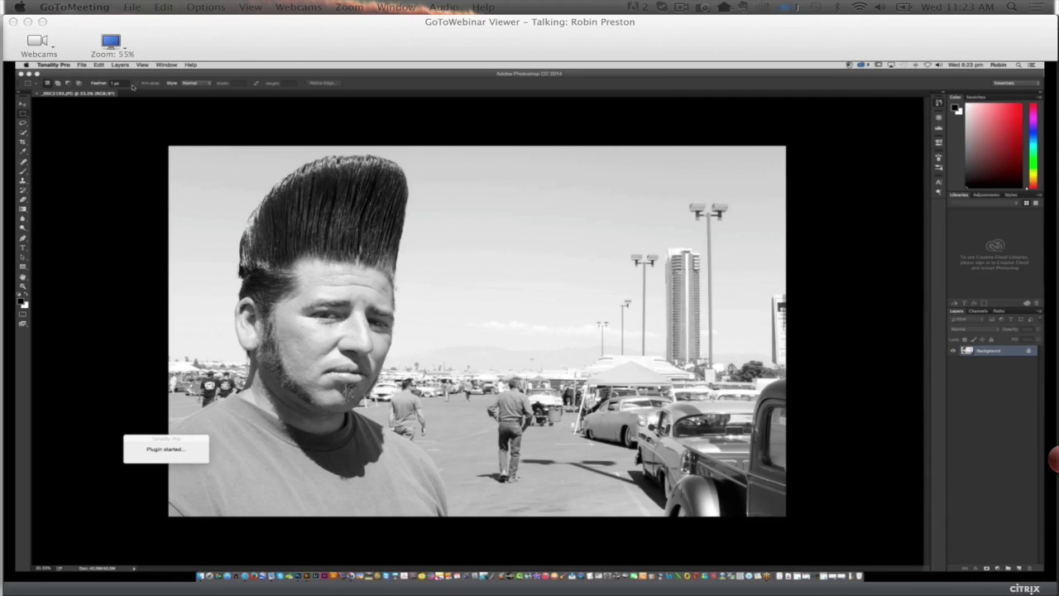
key("super+w")
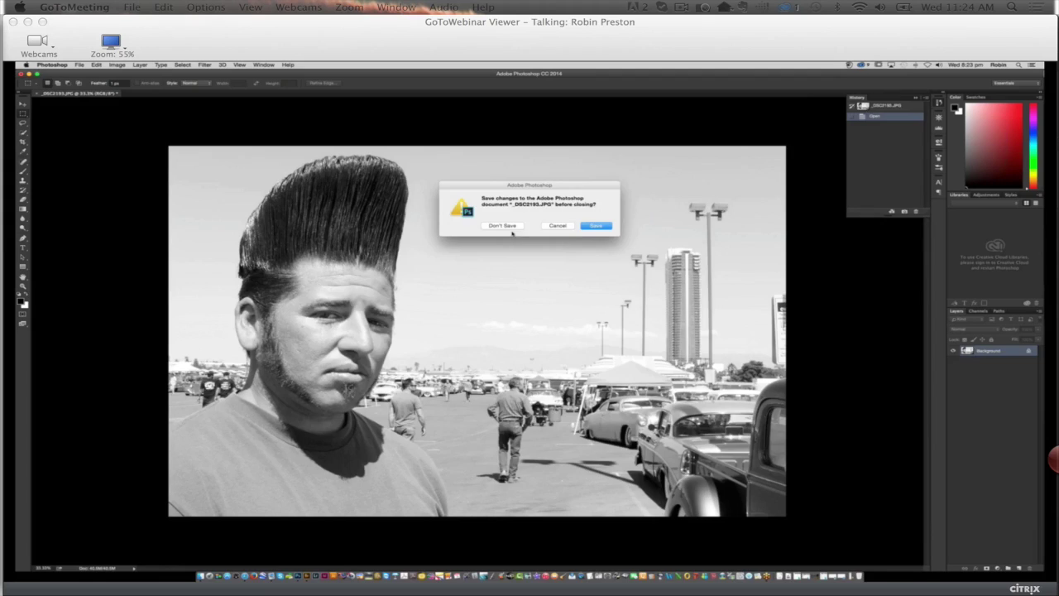
left_click(504, 226)
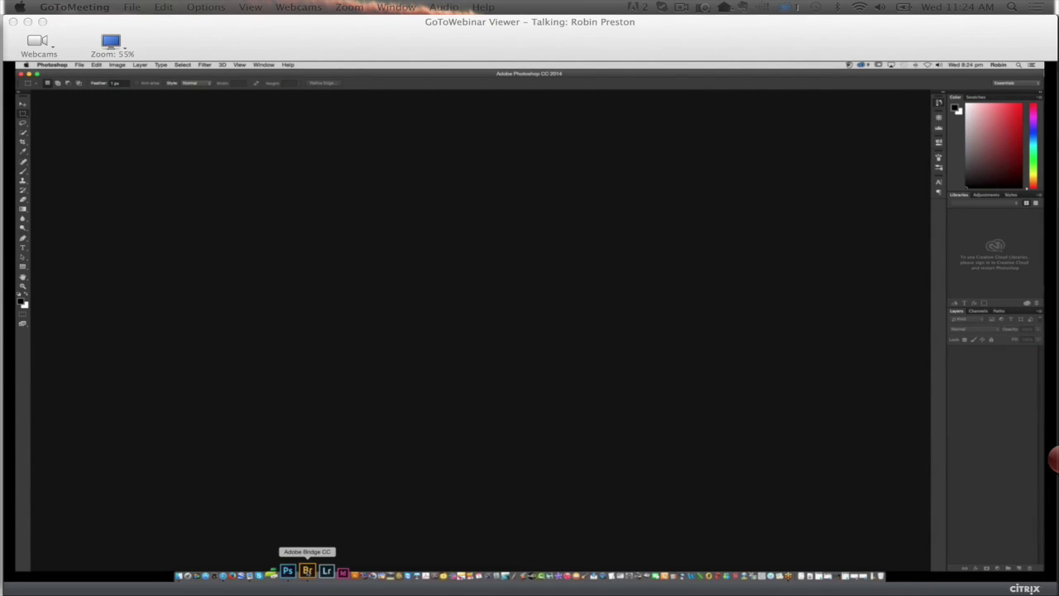
left_click(307, 570)
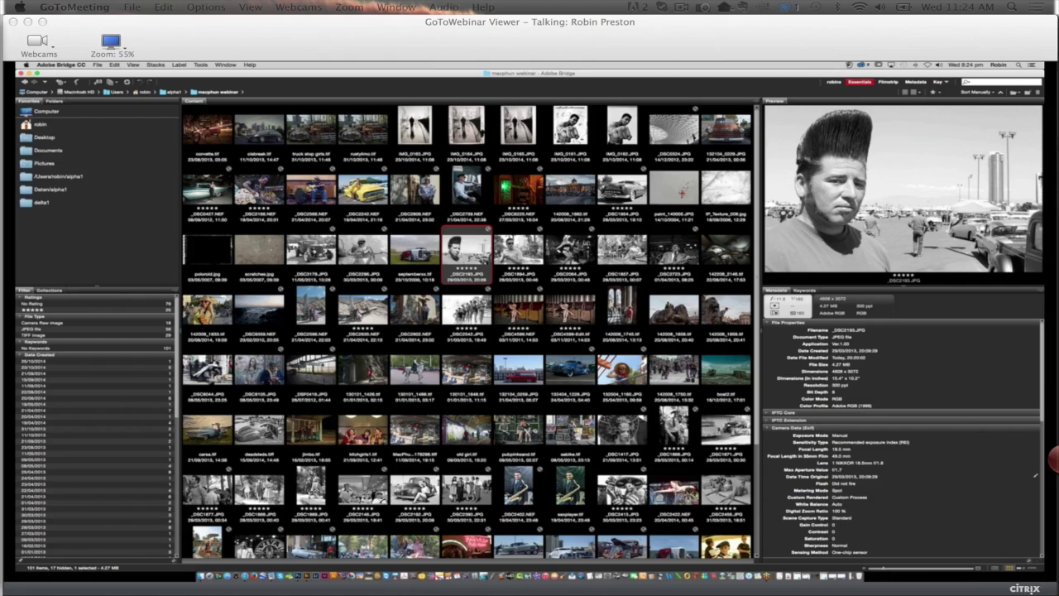
Open the black-and-white photo of the hot rod beside the station wagon from Camera Raw into Photoshop.
scroll(467, 331, "down", 2)
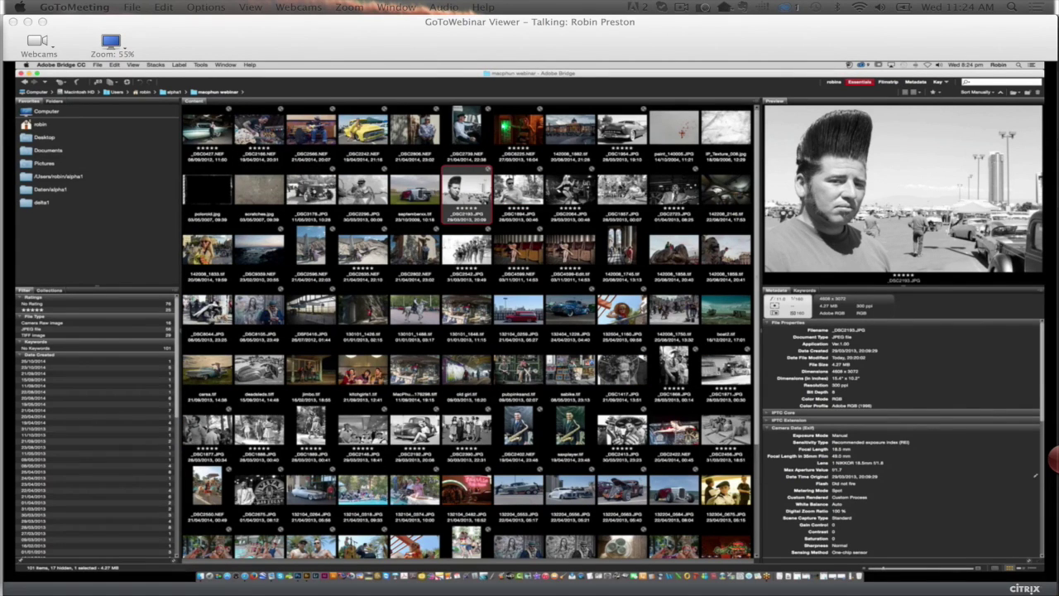
scroll(467, 331, "down", 3)
left_click(725, 285)
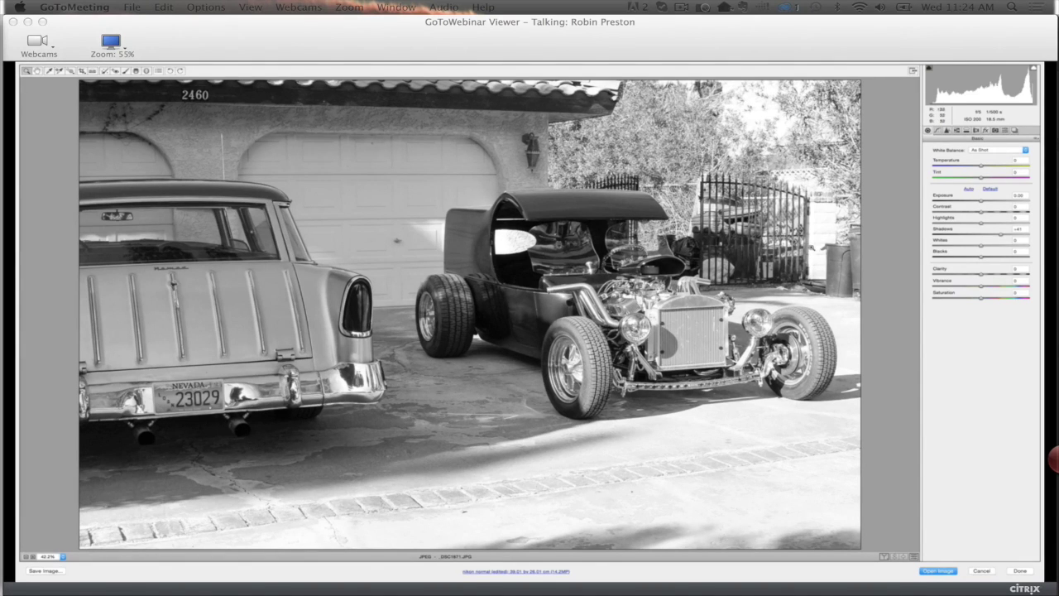
left_click(937, 570)
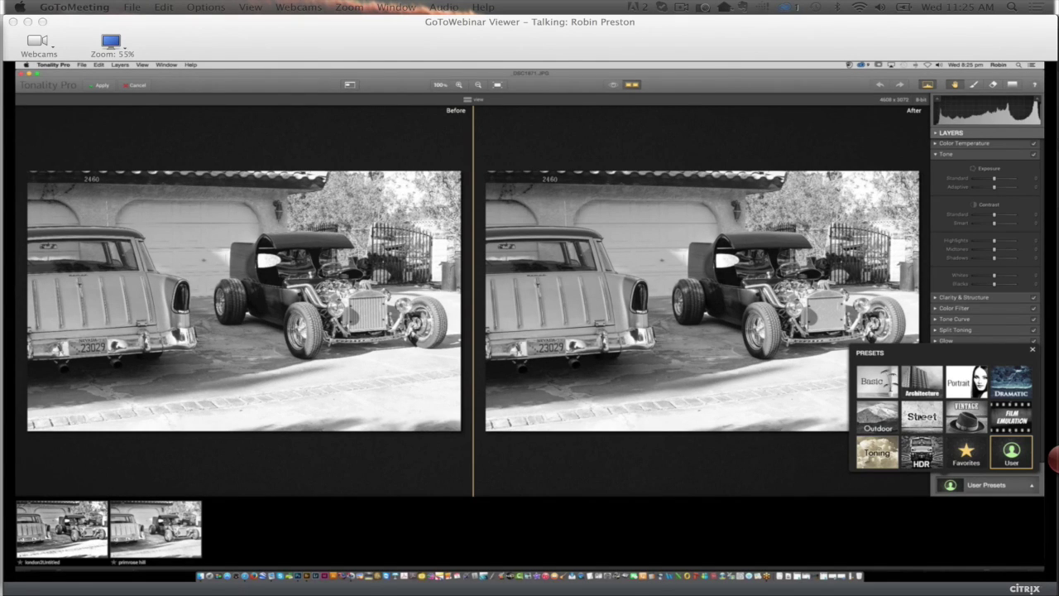
Switch to the Street preset category and try the City Life and Crosswalk presets on the hot rod photo.
left_click(922, 416)
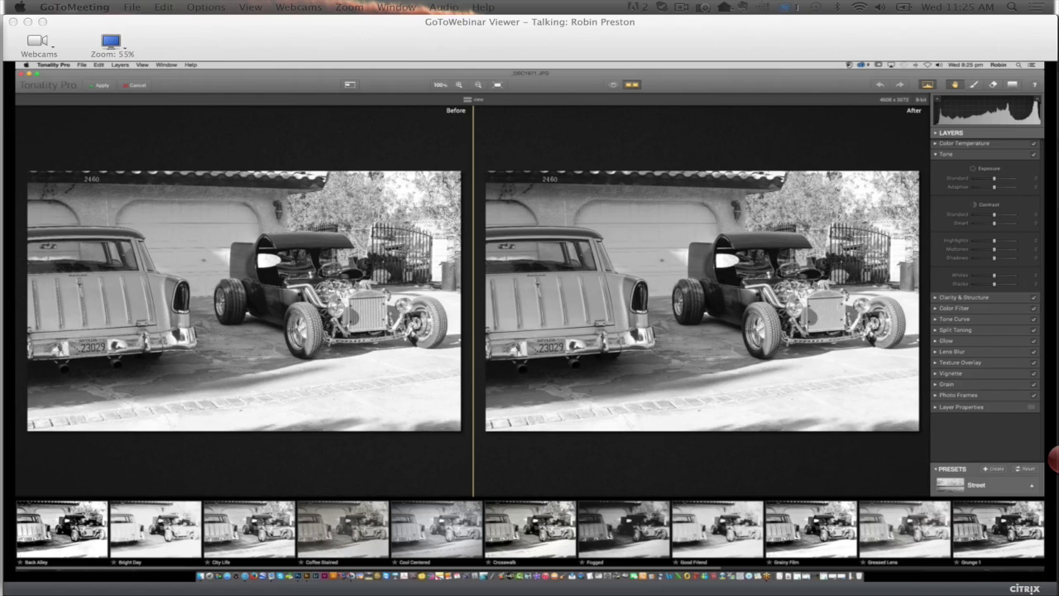
left_click(248, 529)
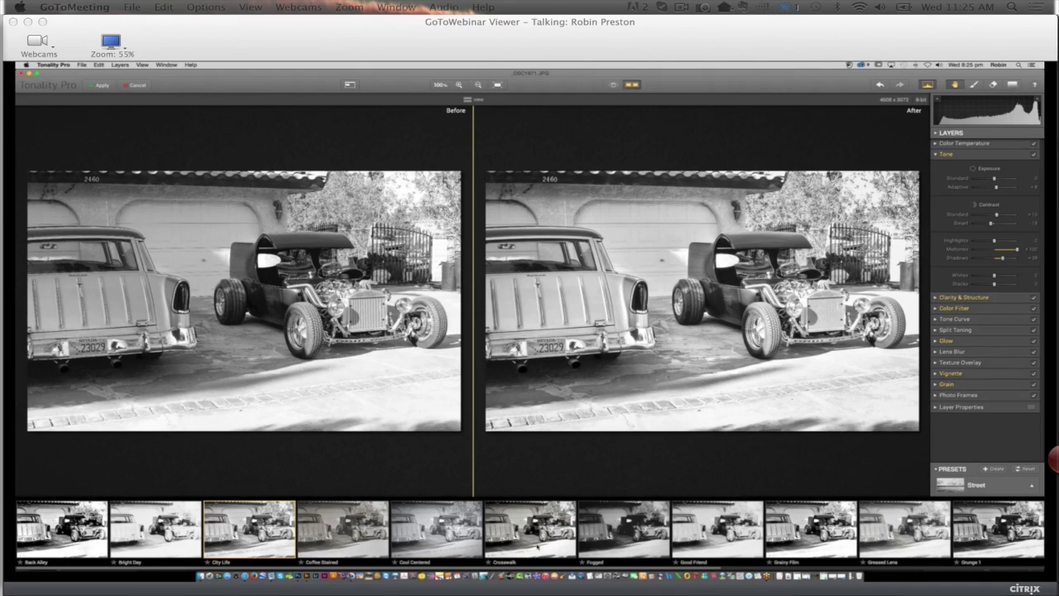
left_click(538, 546)
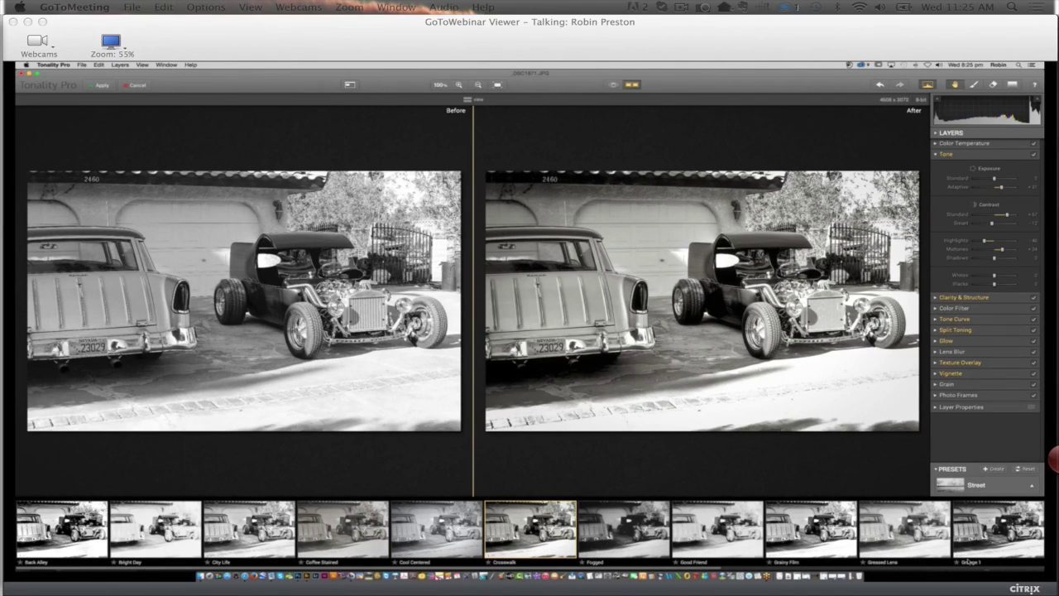
Browse further through the Street presets and apply Grunge 2 to the hot rod photo.
scroll(968, 562, "right", 1)
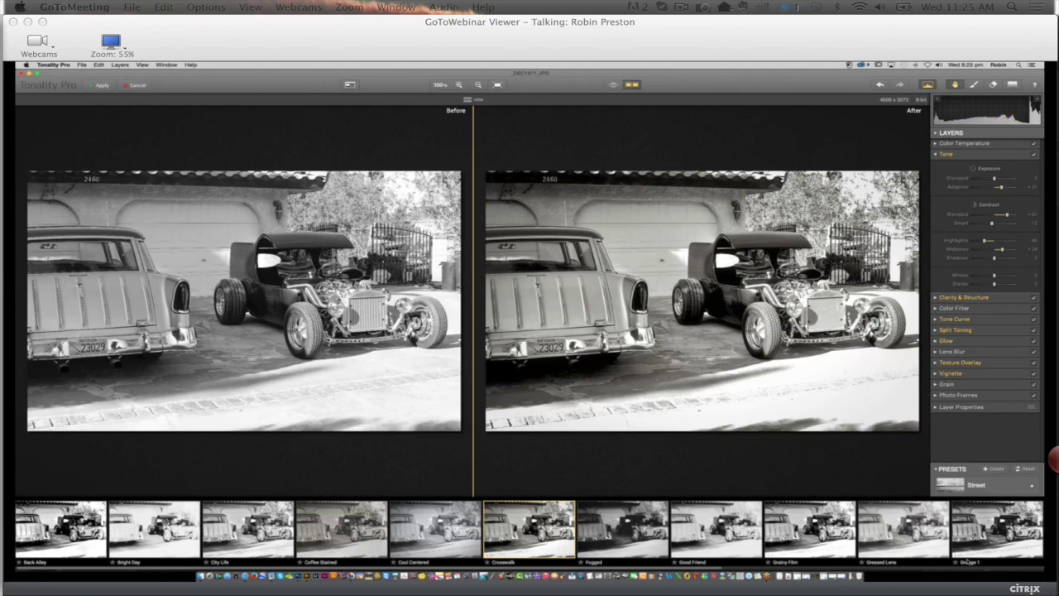
scroll(967, 562, "right", 3)
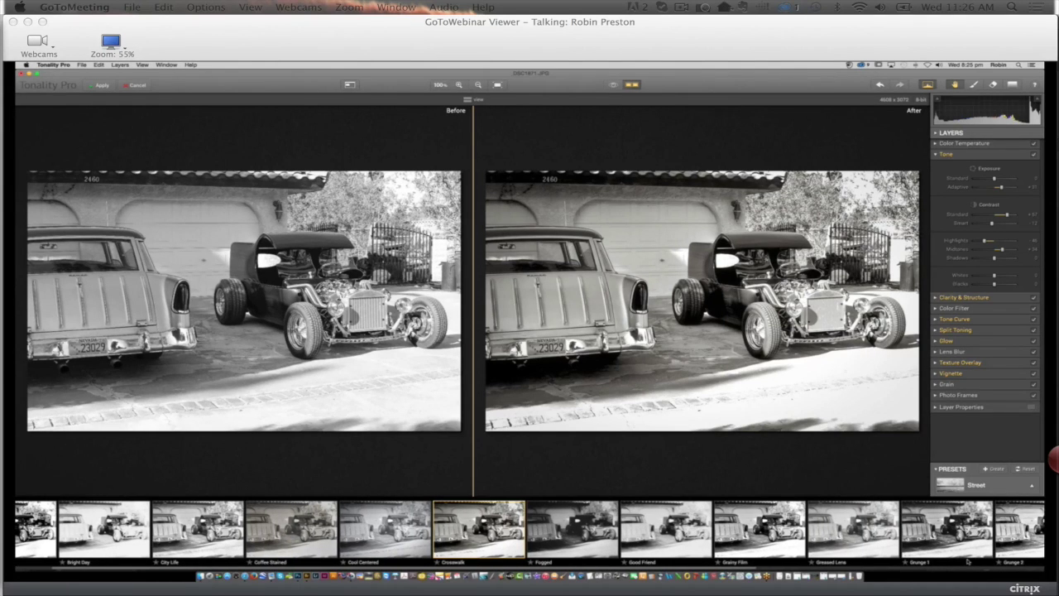
scroll(967, 562, "right", 10)
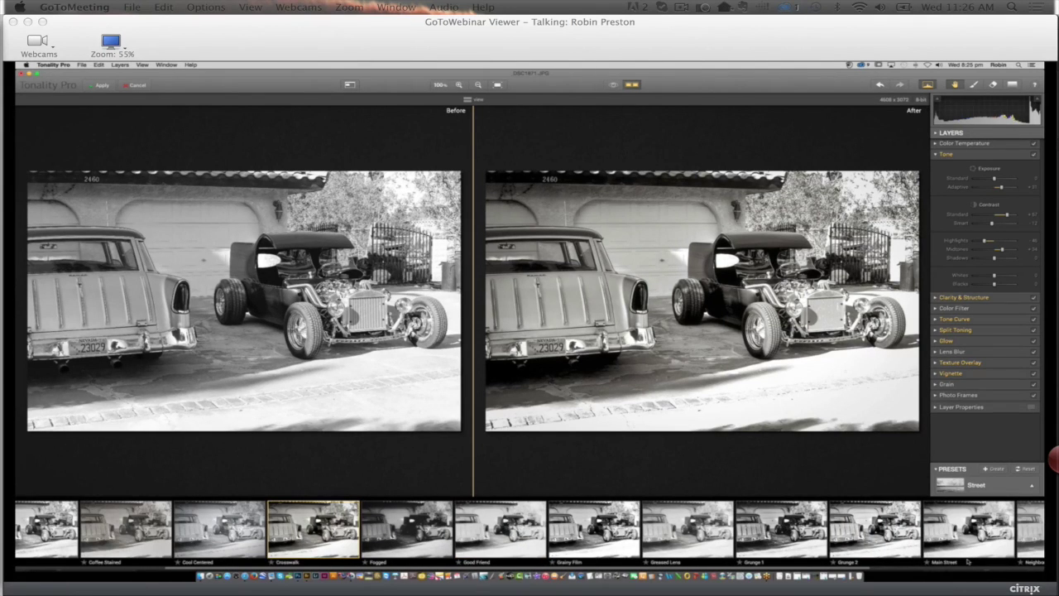
scroll(967, 562, "right", 3)
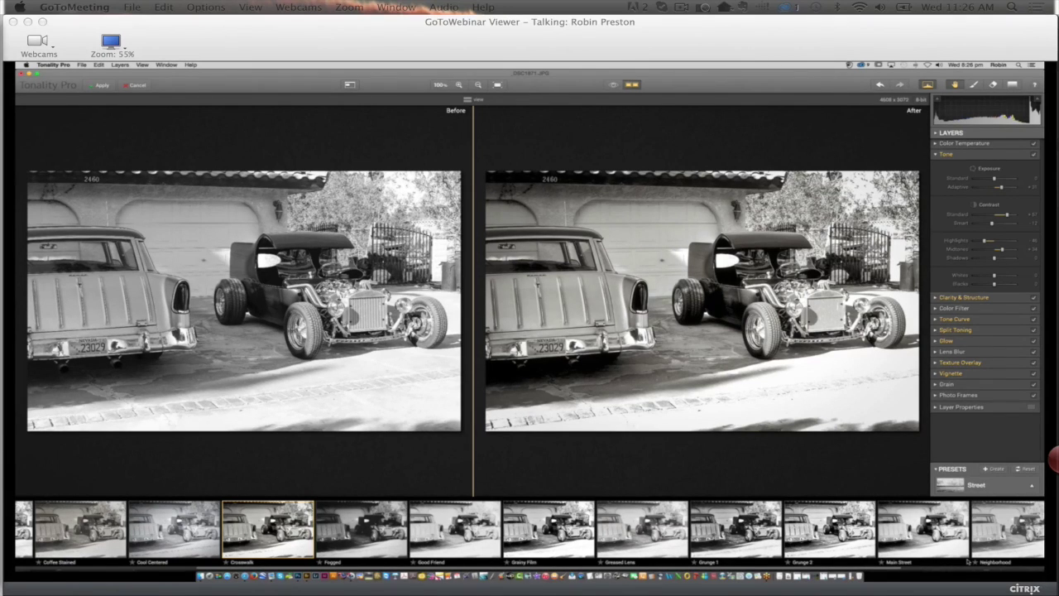
left_click(828, 529)
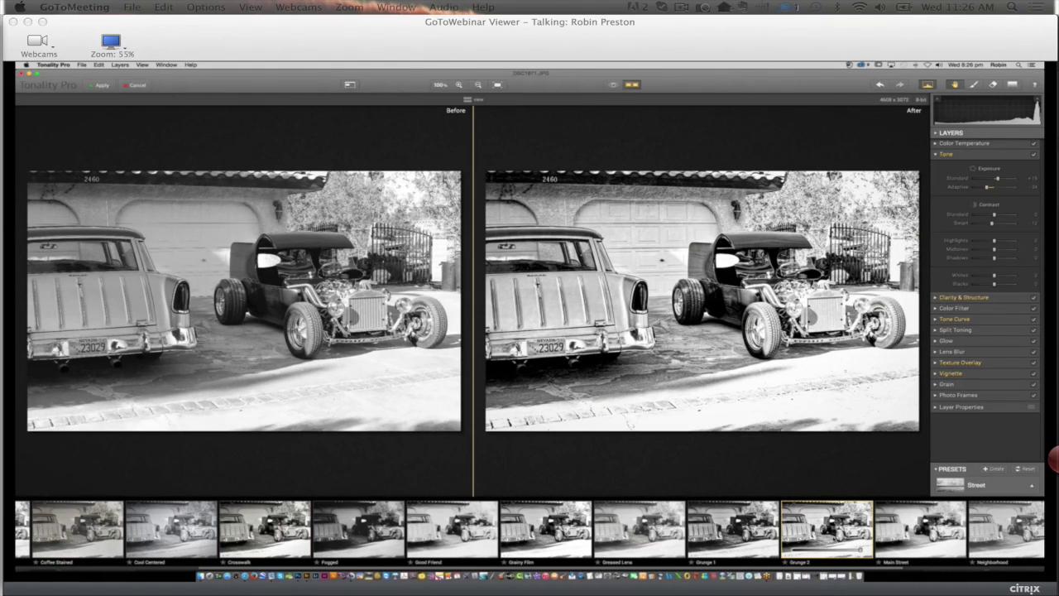
Apply the Old School preset to the hot rod photo and open the preset category chooser.
scroll(921, 546, "right", 3)
left_click(921, 546)
left_click(978, 485)
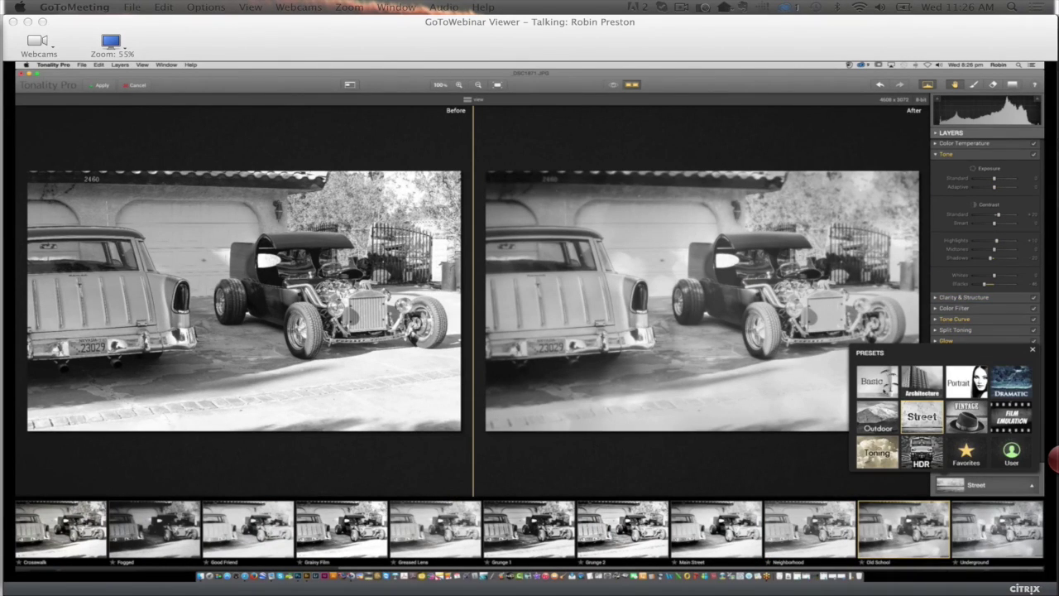
Apply the More Details preset from the Basic category to the hot rod photo and darken its vignette.
left_click(877, 381)
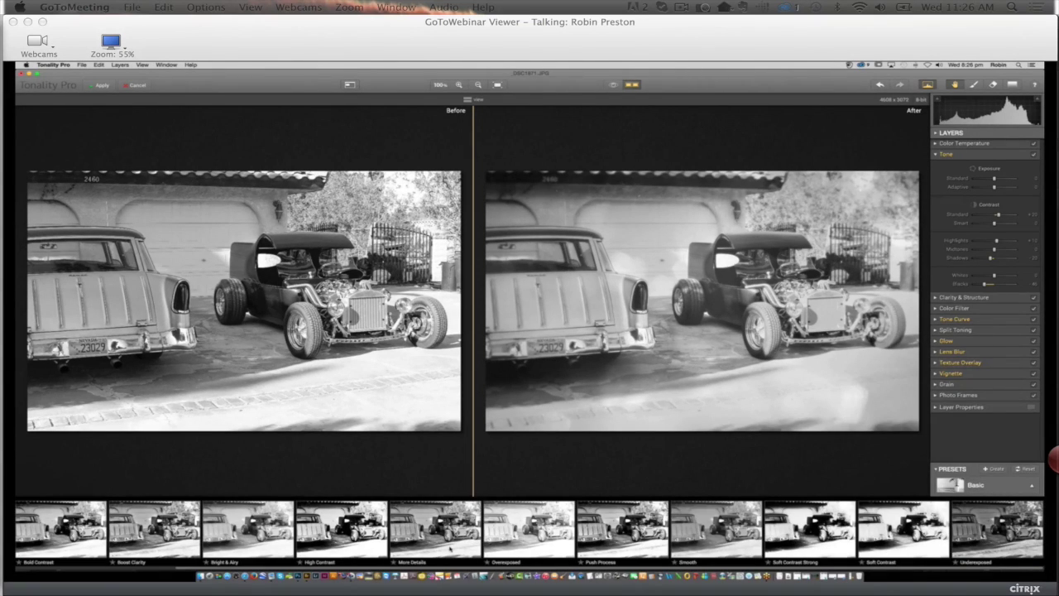
left_click(435, 530)
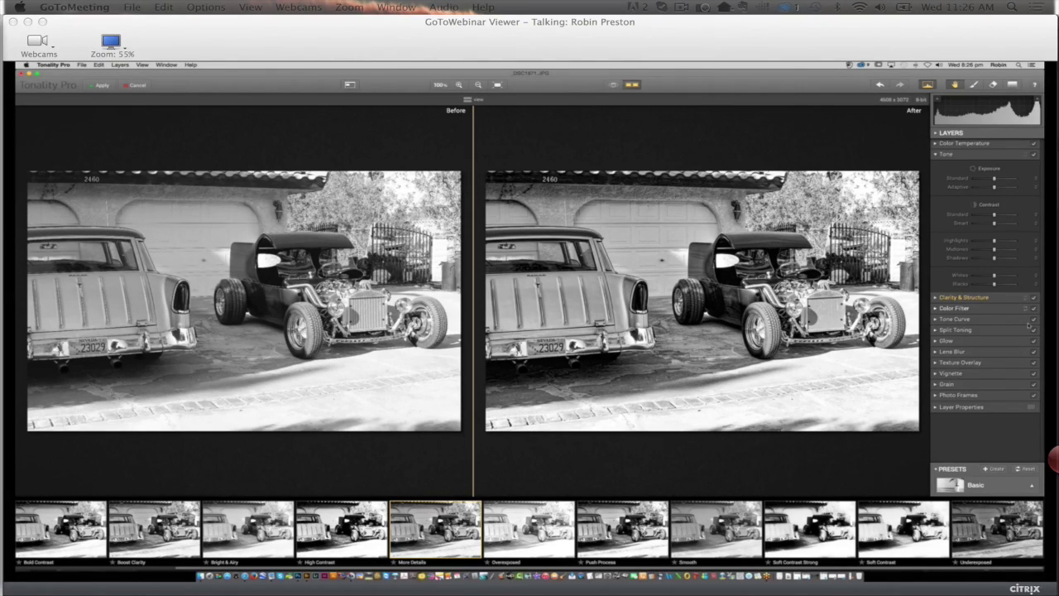
left_click(985, 373)
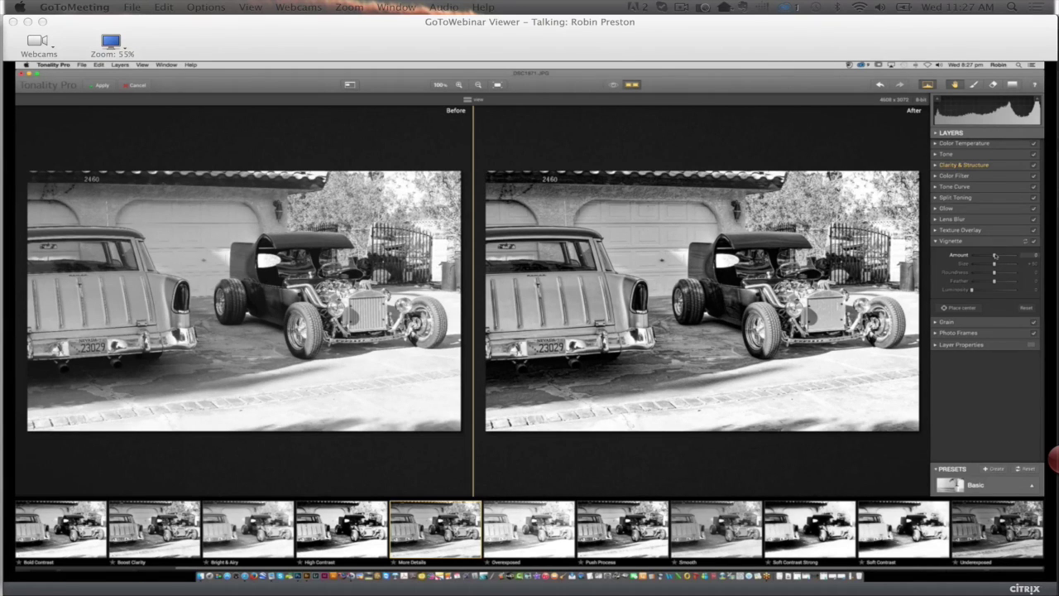
left_click_drag(995, 255, 991, 256)
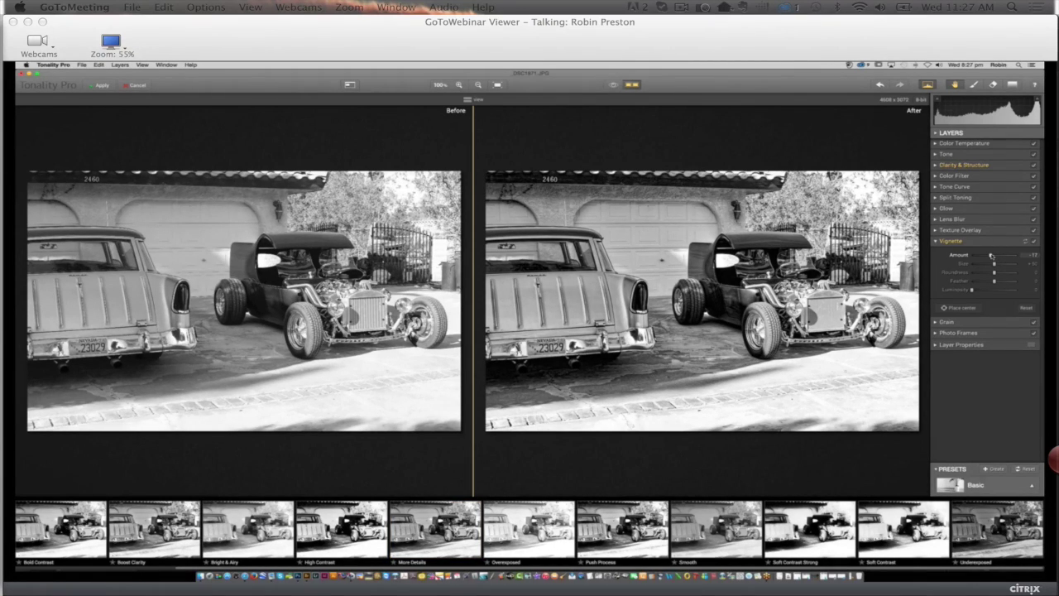
left_click_drag(990, 255, 980, 255)
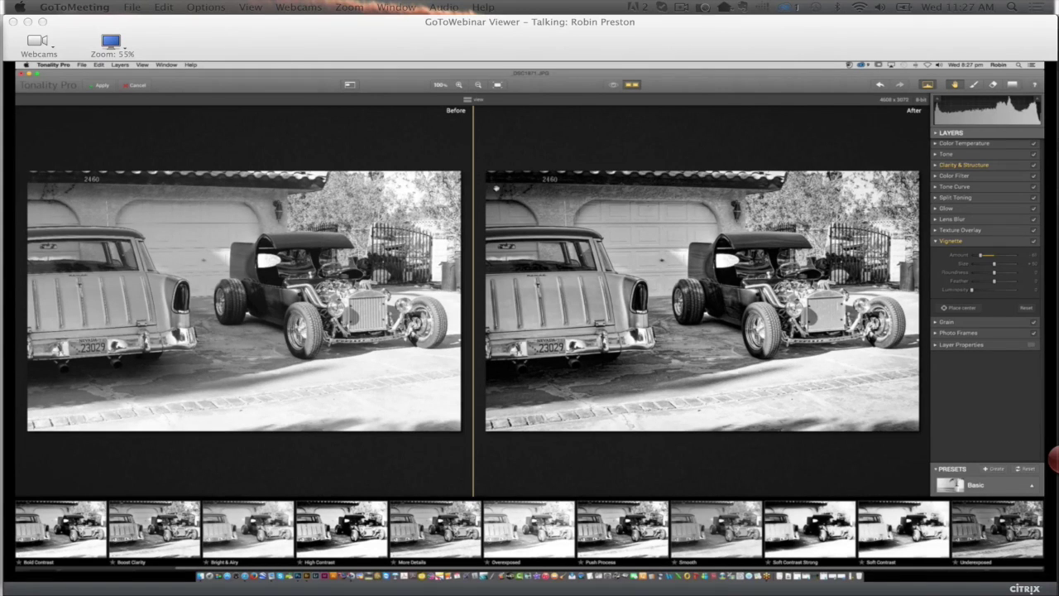
Cancel the Tonality Pro filter and close the hot rod photo in Photoshop without saving it.
left_click(136, 85)
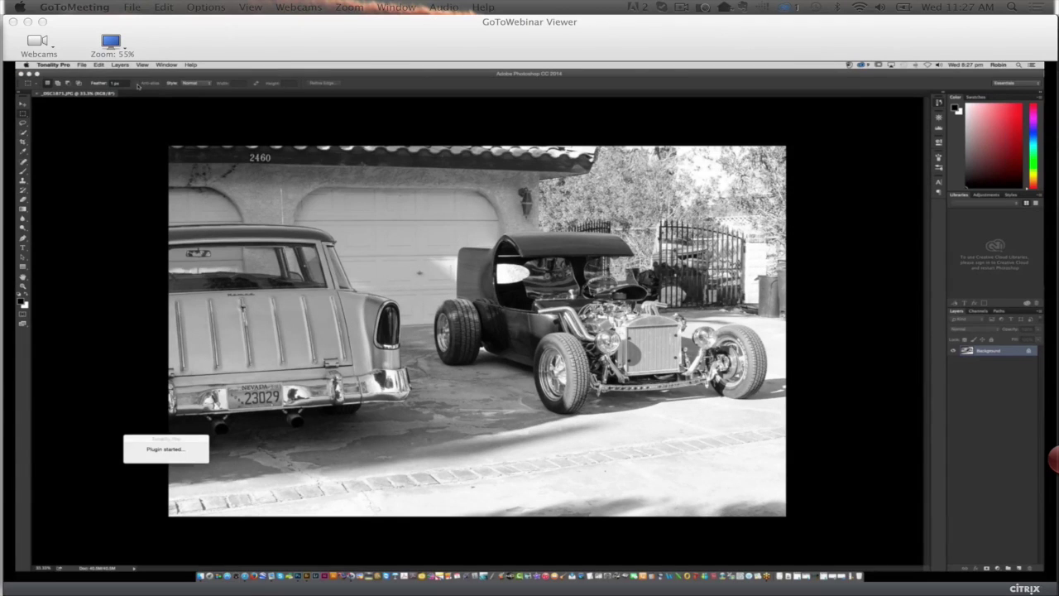
left_click(37, 94)
key("super+d")
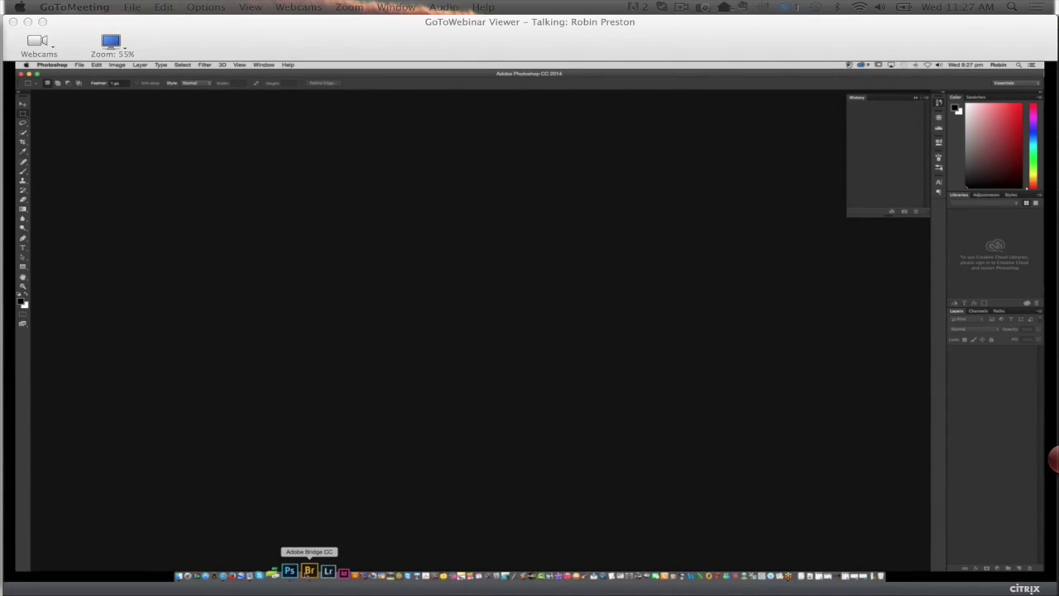
Switch to Adobe Bridge and open the black-and-white photo of the whitewall-tyred custom car through Camera Raw into Photoshop.
left_click(309, 571)
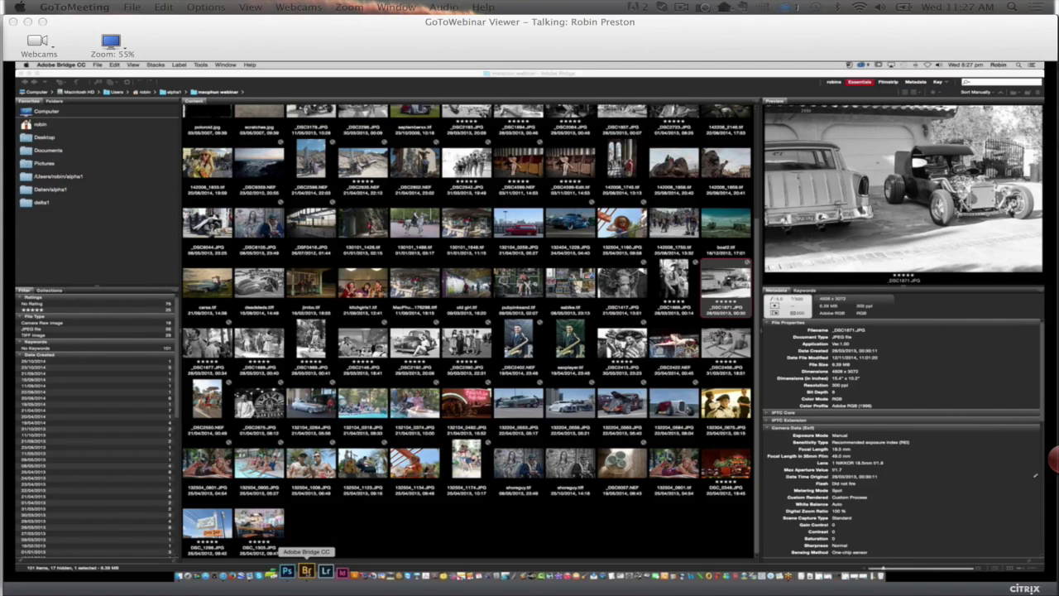
double_click(626, 189)
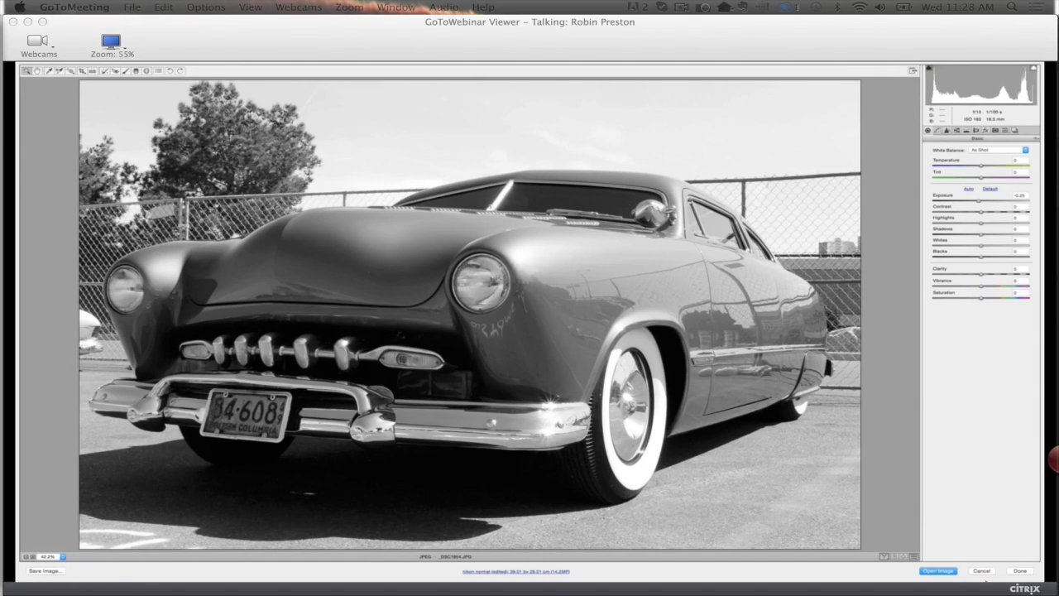
left_click(944, 572)
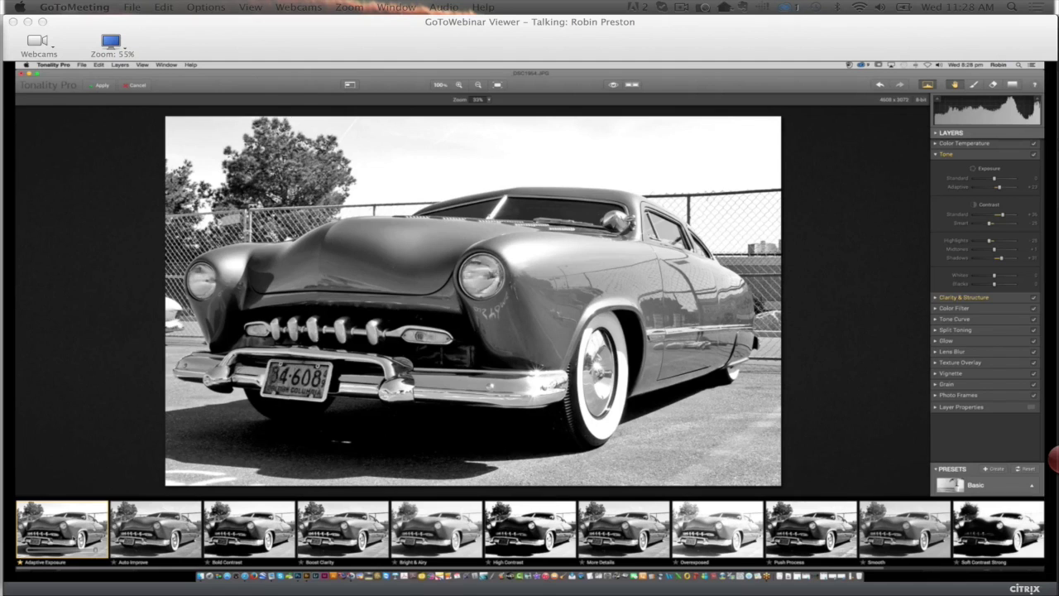
Apply the Auto Improve preset to the custom car photo and show it side by side with the original.
key("Right")
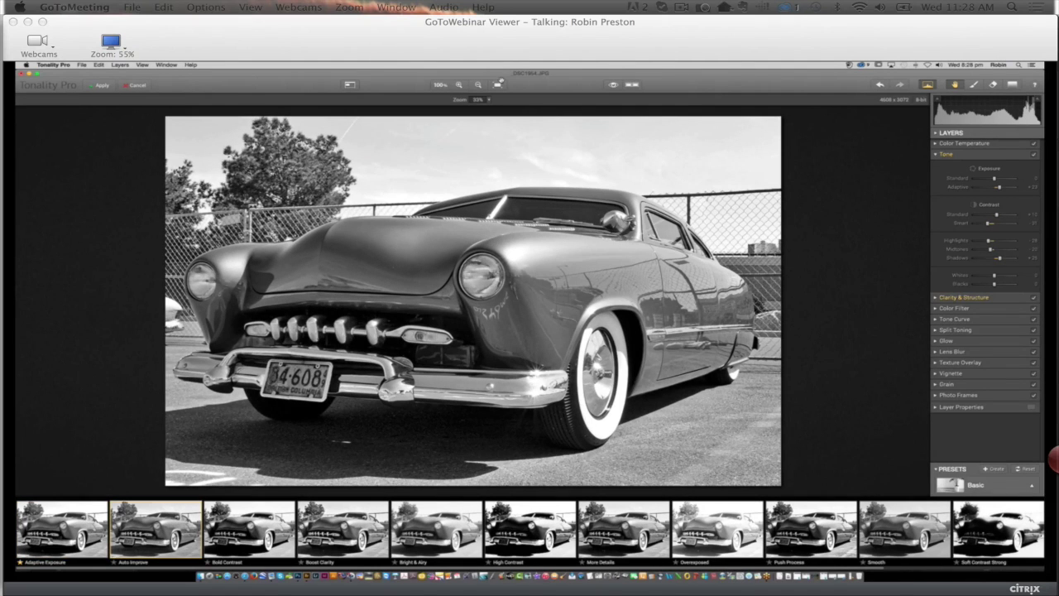
left_click(634, 84)
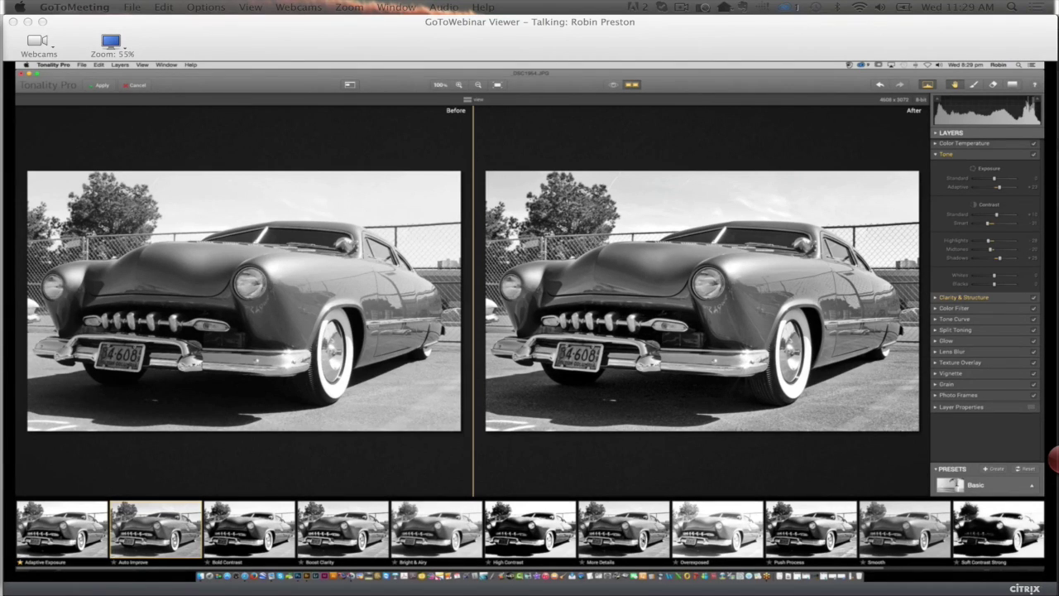
Apply the More Details preset to the custom car photo and raise the Tone shadows to about +40.
left_click(623, 530)
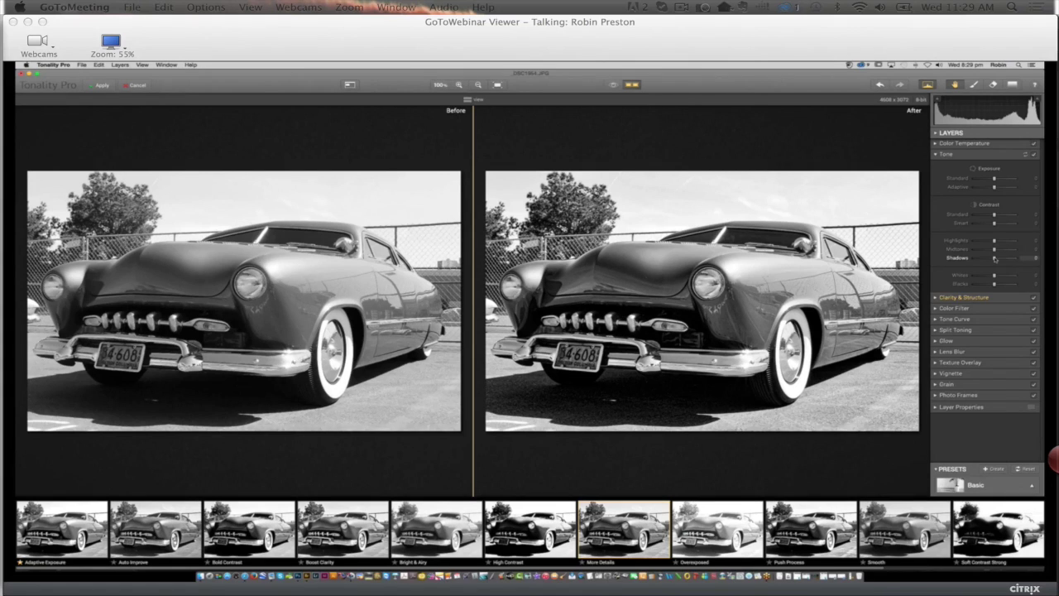
left_click_drag(994, 259, 1001, 258)
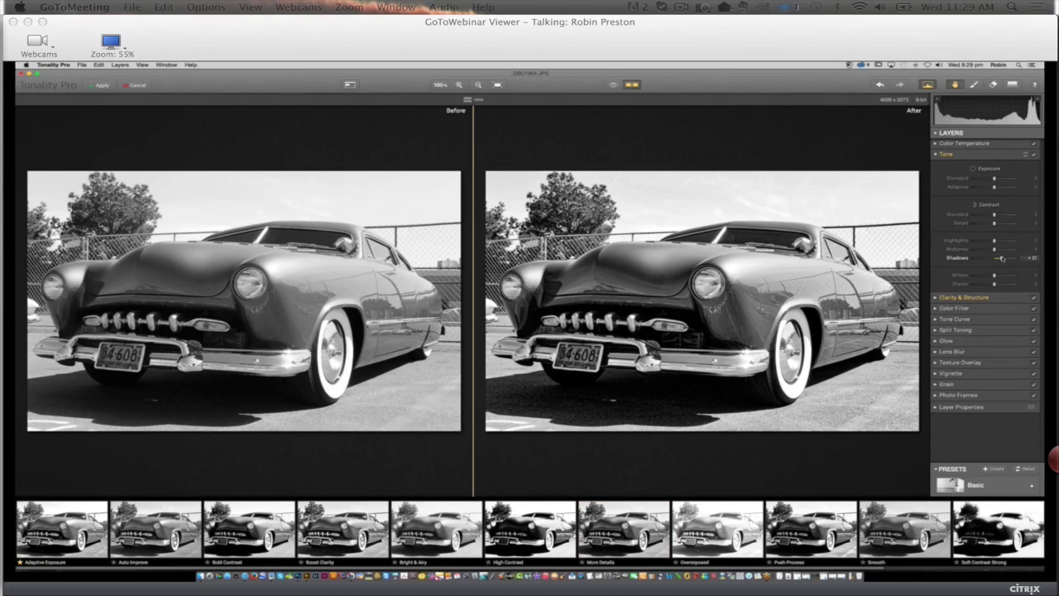
left_click_drag(1002, 259, 1007, 259)
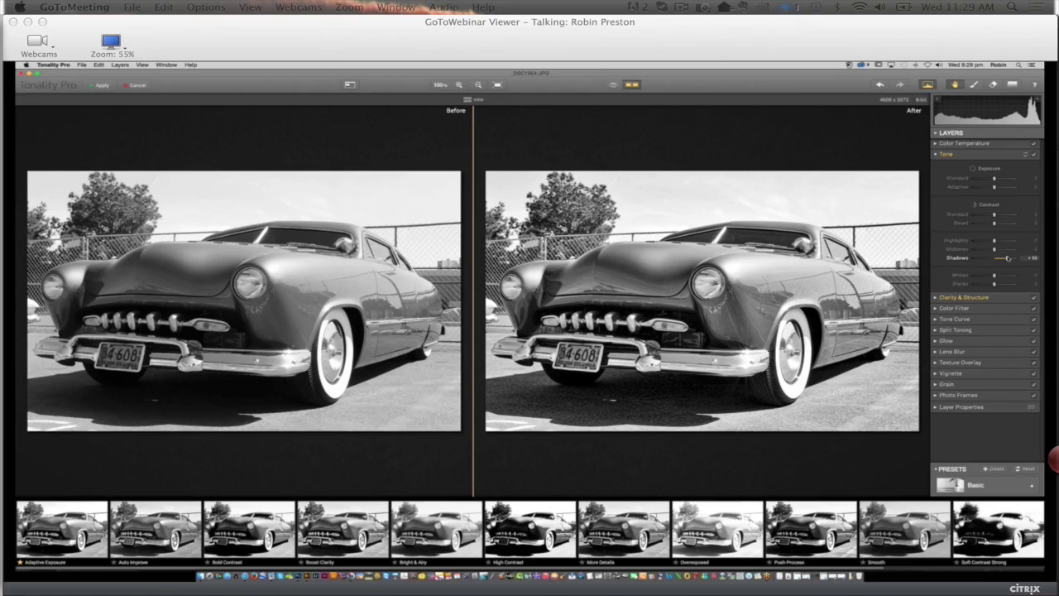
left_click_drag(1008, 259, 1003, 259)
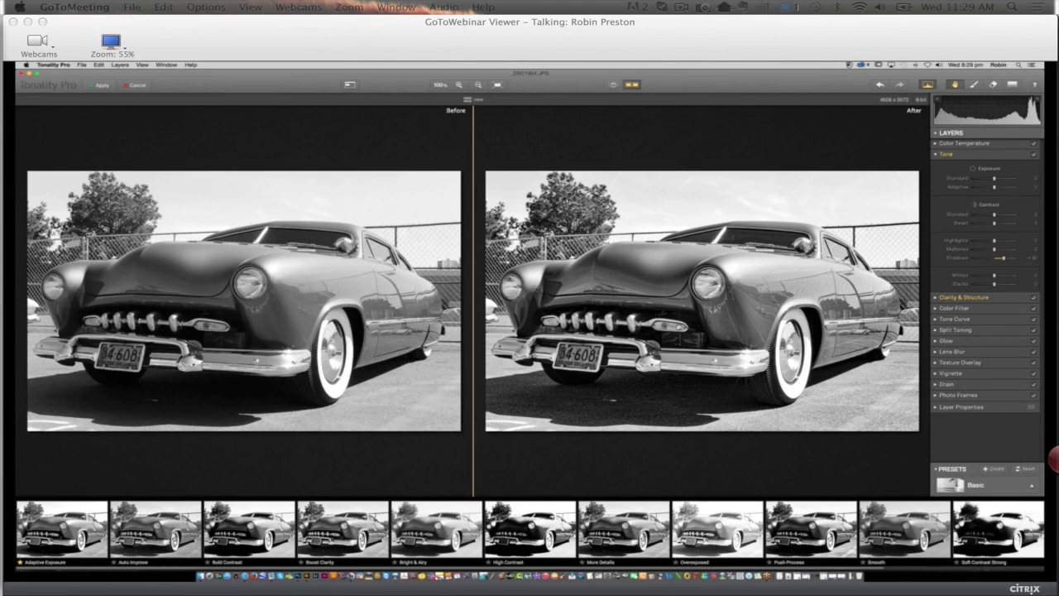
Increase the Structure amount and the Micro Structure amount of the custom car photo.
left_click(982, 300)
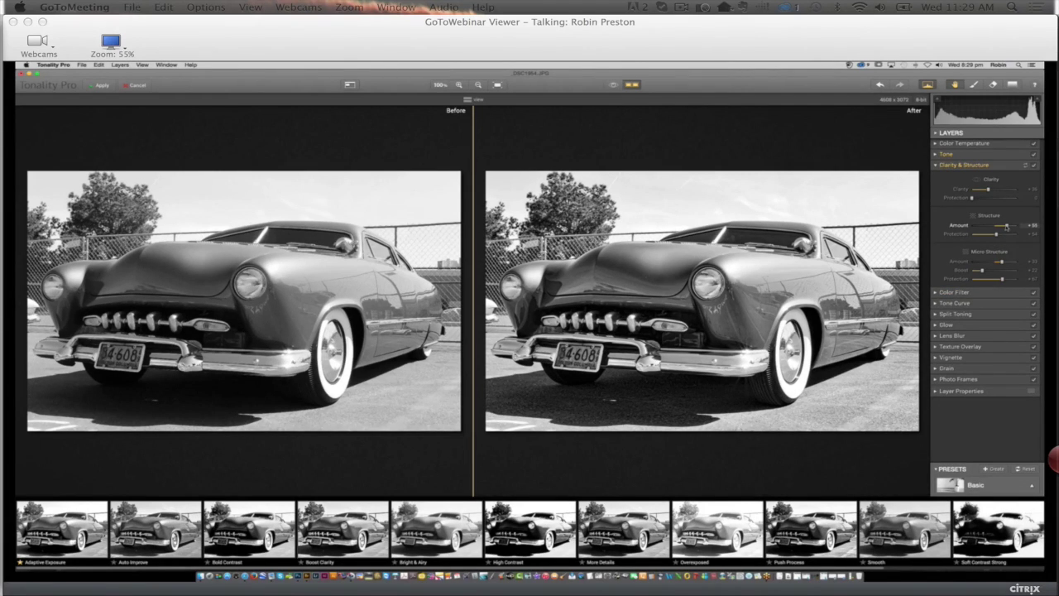
left_click_drag(1005, 227, 1014, 226)
left_click_drag(1016, 226, 1012, 227)
left_click_drag(999, 262, 1007, 263)
Lower the Tone highlights to about -44 and set the vignette amount to about -47.
left_click(945, 154)
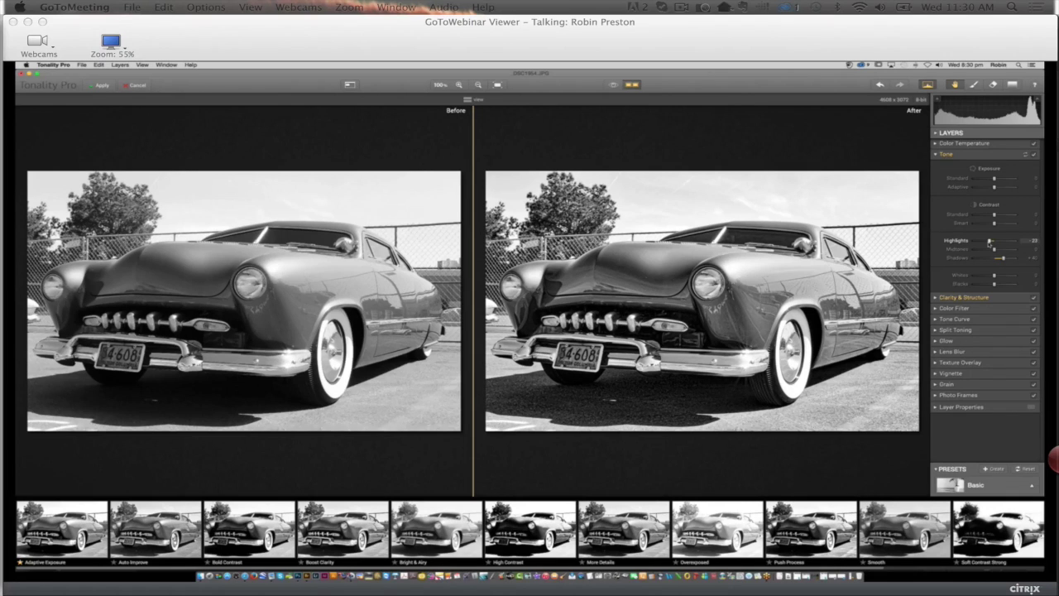
left_click_drag(989, 241, 984, 241)
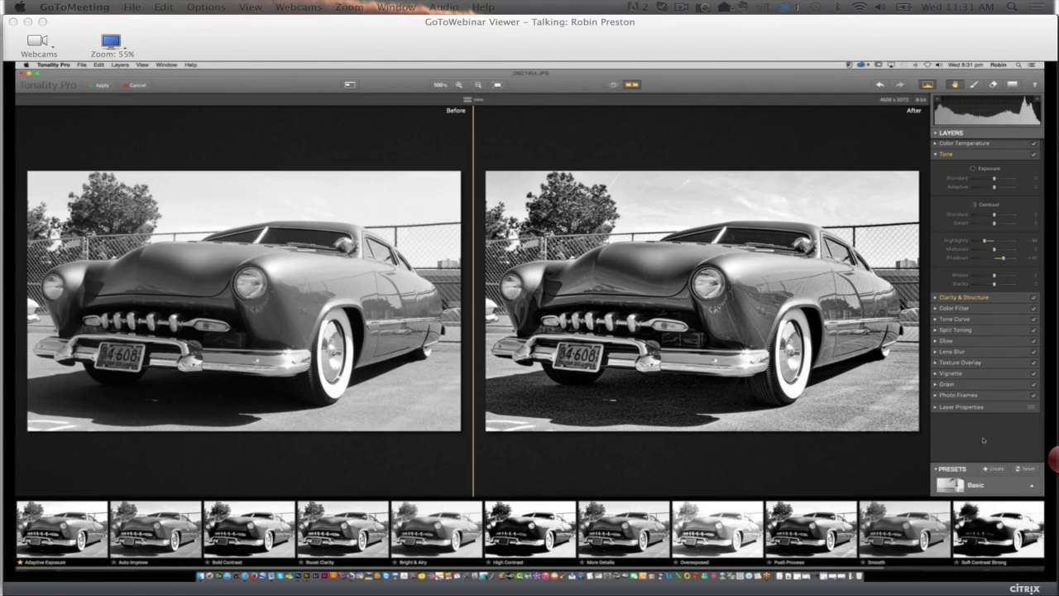
left_click(967, 374)
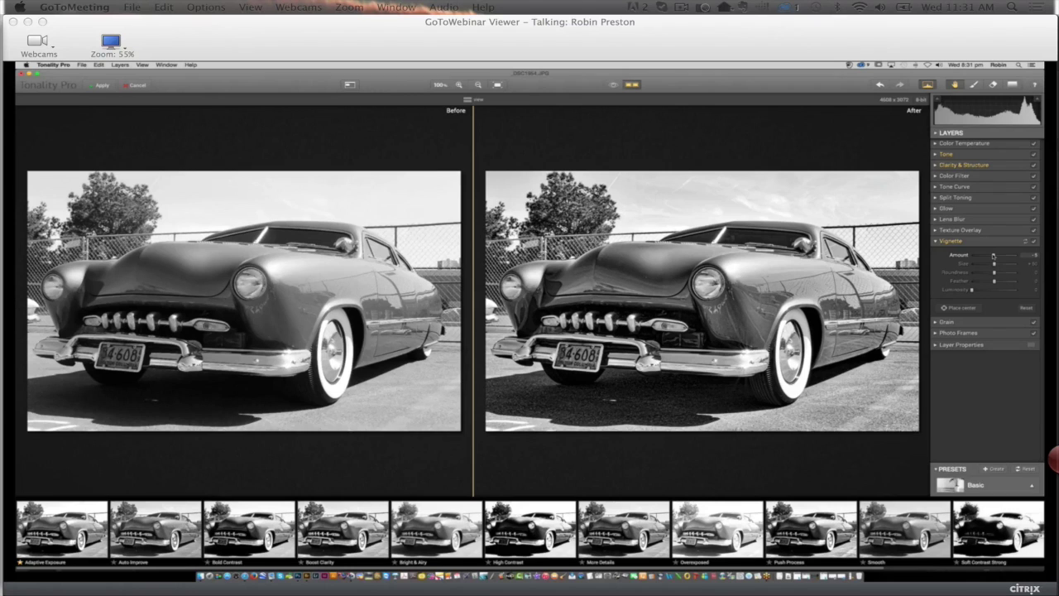
left_click_drag(992, 255, 983, 255)
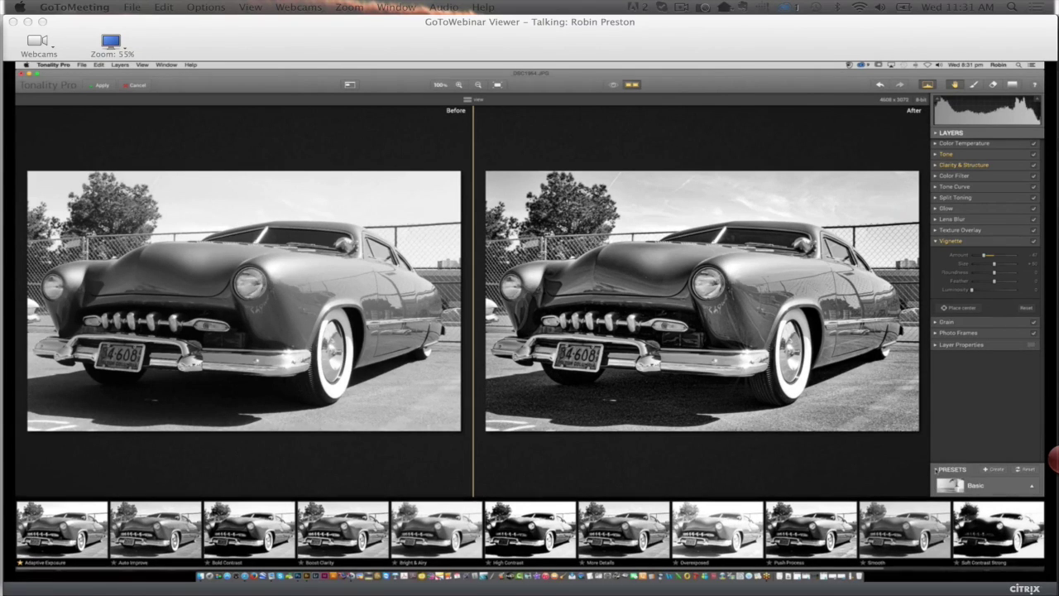
left_click(943, 469)
left_click(950, 562)
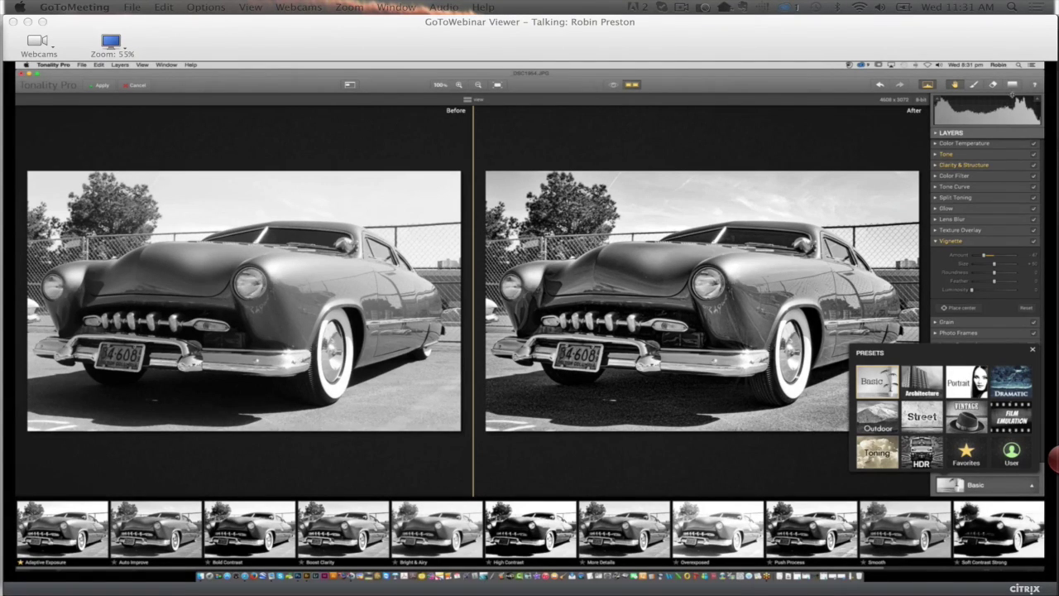
left_click(1033, 351)
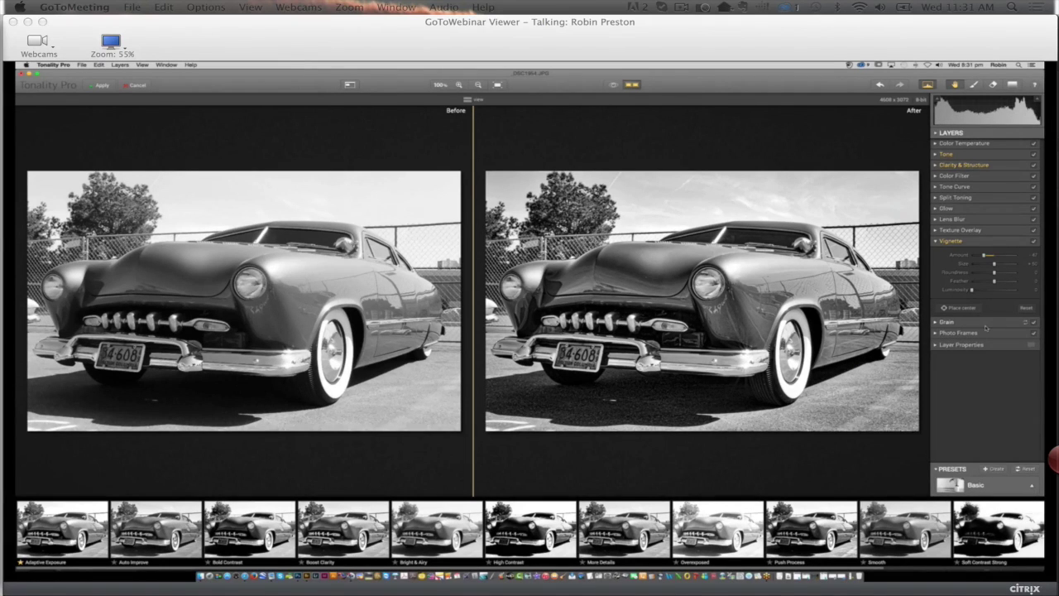
Try out several Paper textures as a texture overlay on the custom car photo and apply the first one in the set.
left_click(959, 229)
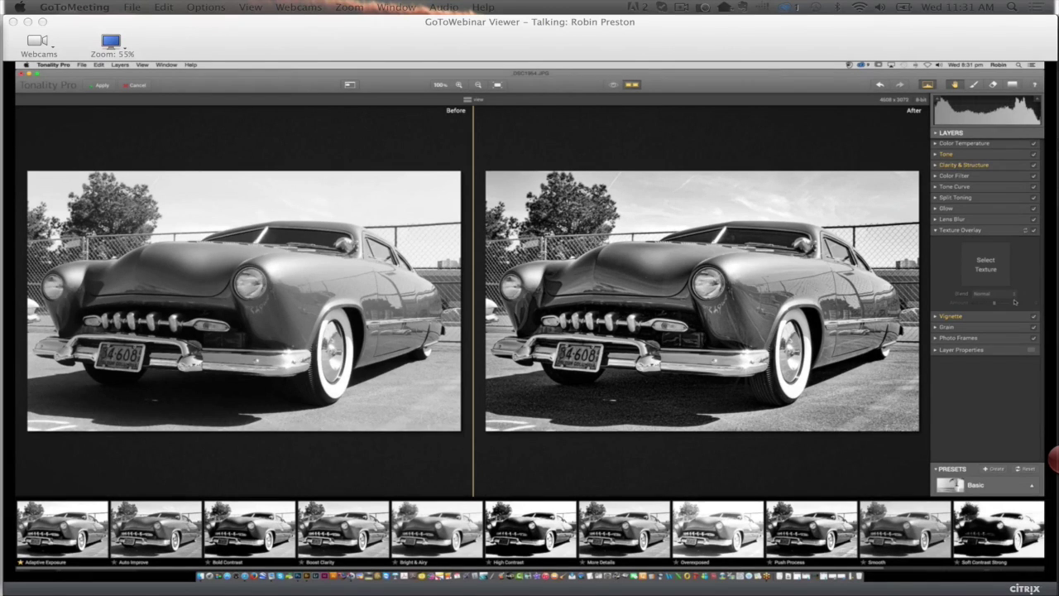
left_click(992, 277)
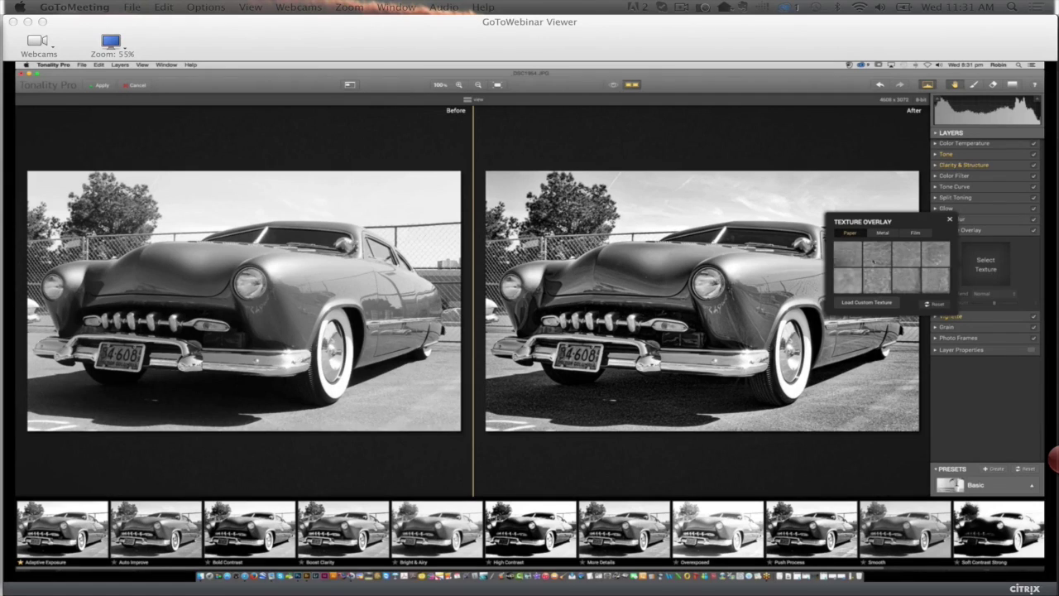
left_click(882, 261)
left_click(915, 263)
left_click(934, 263)
left_click(930, 283)
left_click(899, 282)
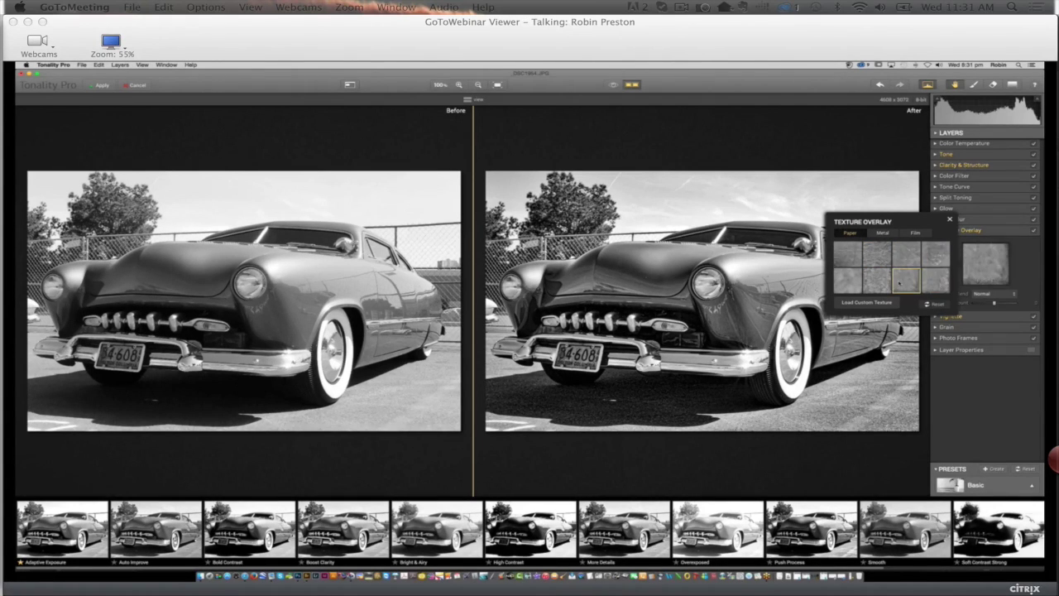
left_click(868, 281)
left_click(854, 254)
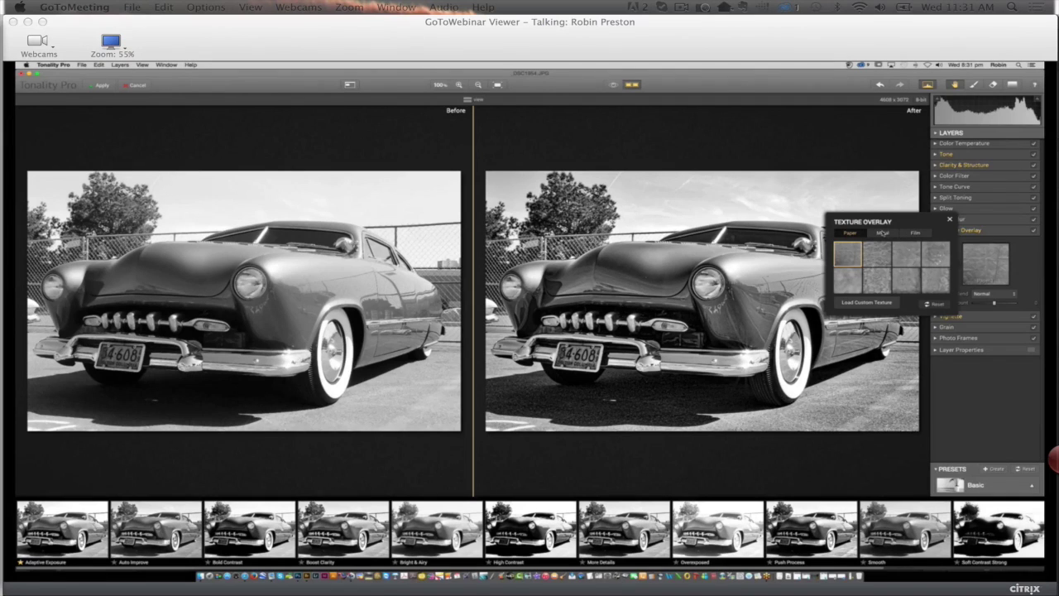
Look through the Metal and Film texture sets available for the texture overlay.
left_click(882, 233)
left_click(914, 232)
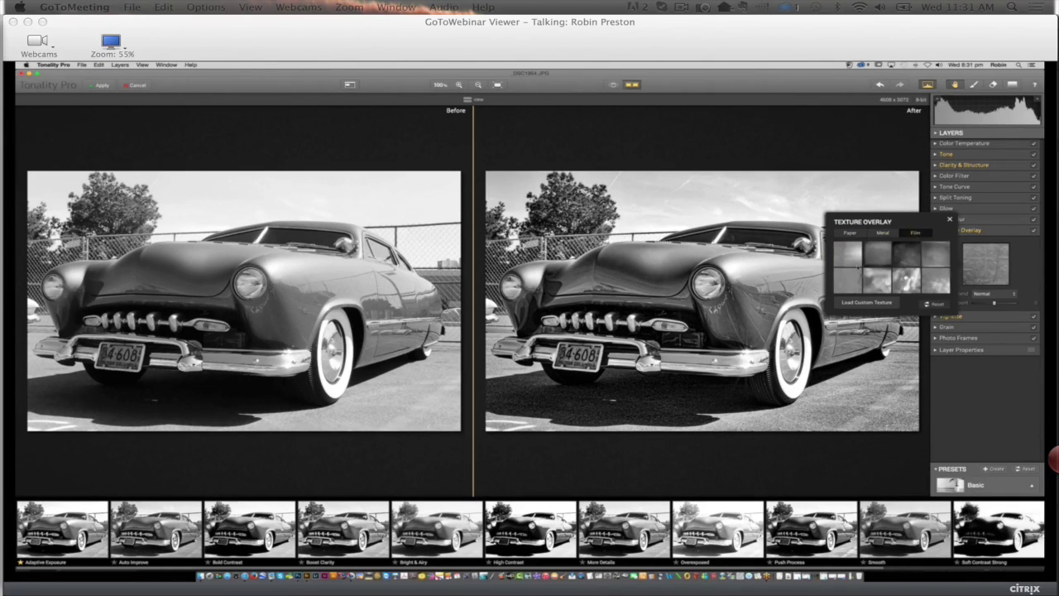
left_click(851, 236)
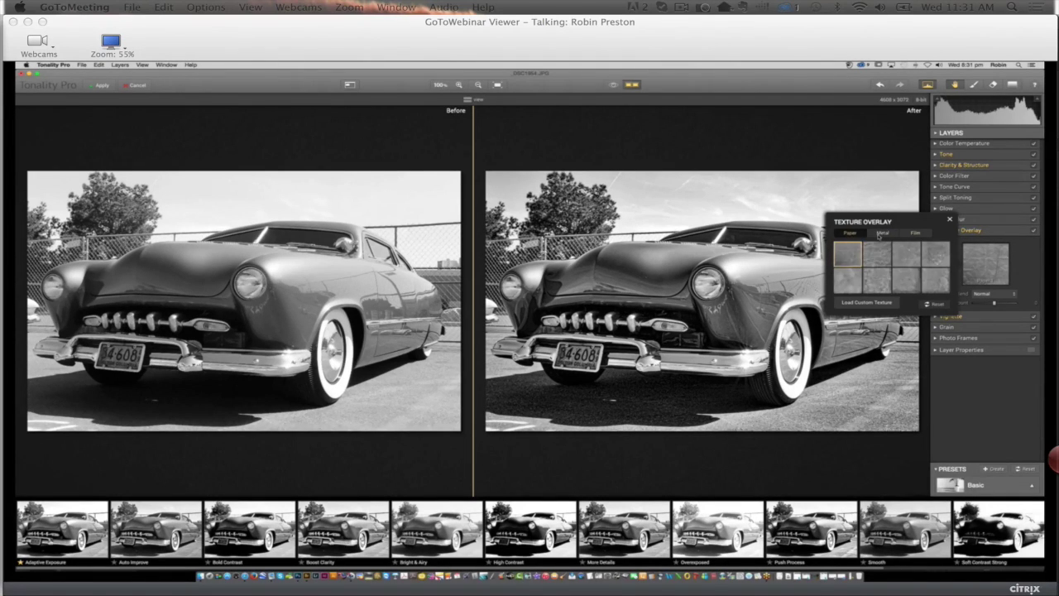
left_click(879, 234)
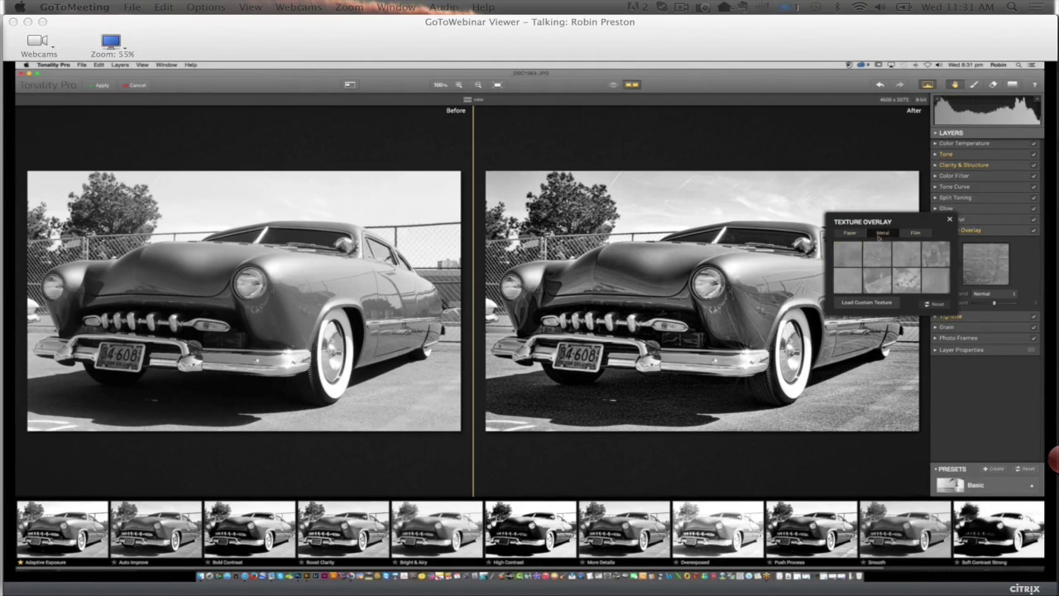
Browse the macphun webinar folder inside alpha1 for an image to load as a custom texture, and cancel the file selection.
left_click(879, 306)
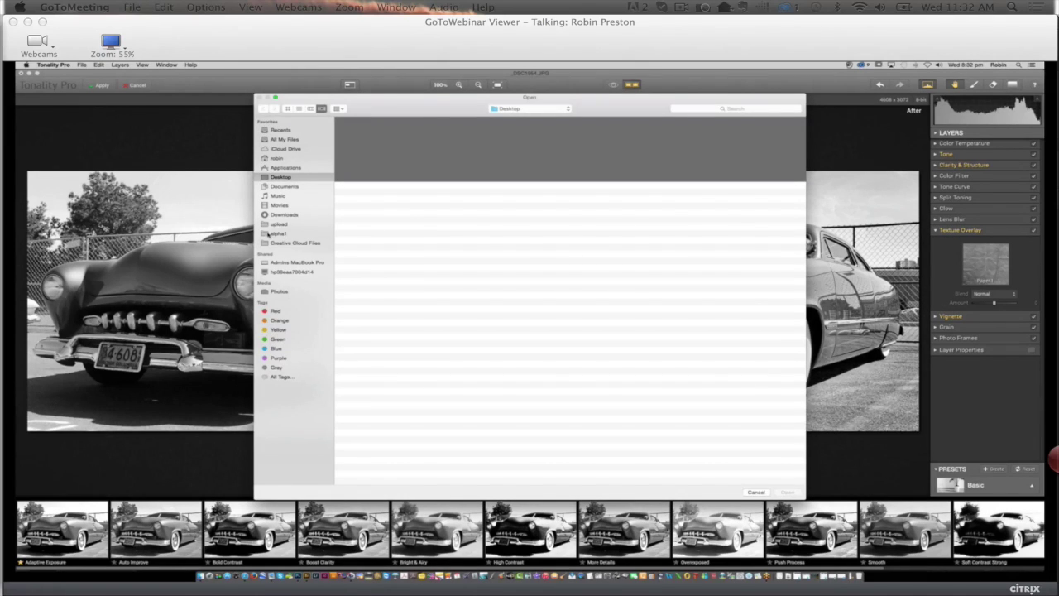
left_click(268, 234)
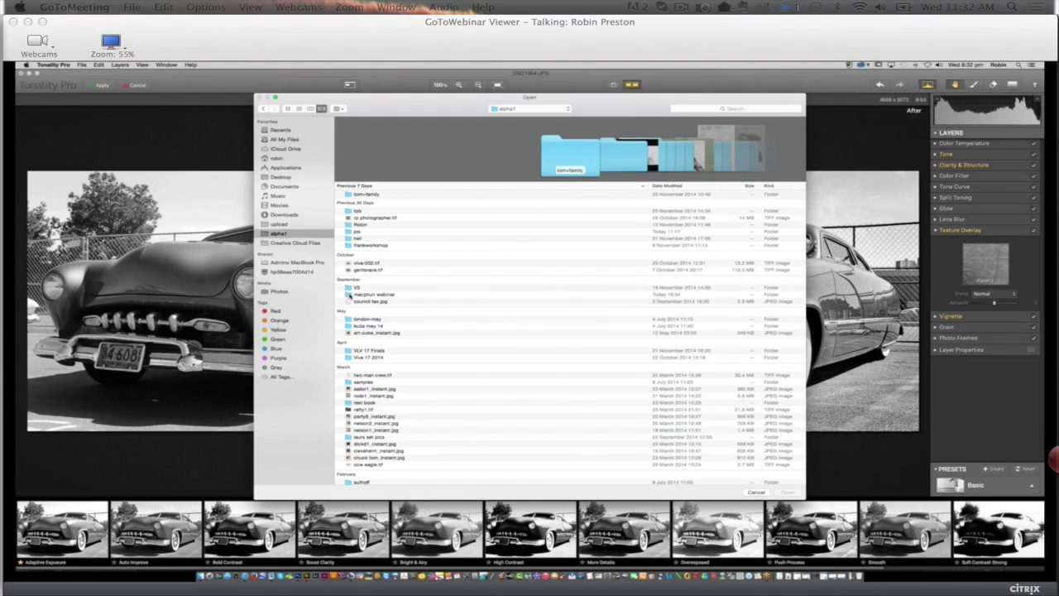
left_click(351, 294)
left_click(789, 493)
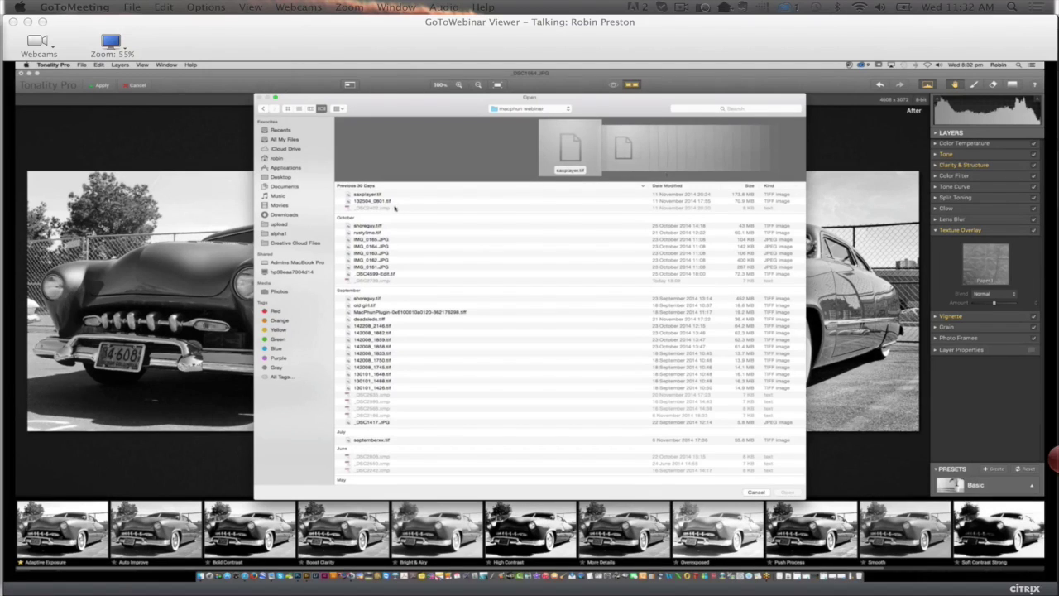
scroll(693, 162, "down", 3)
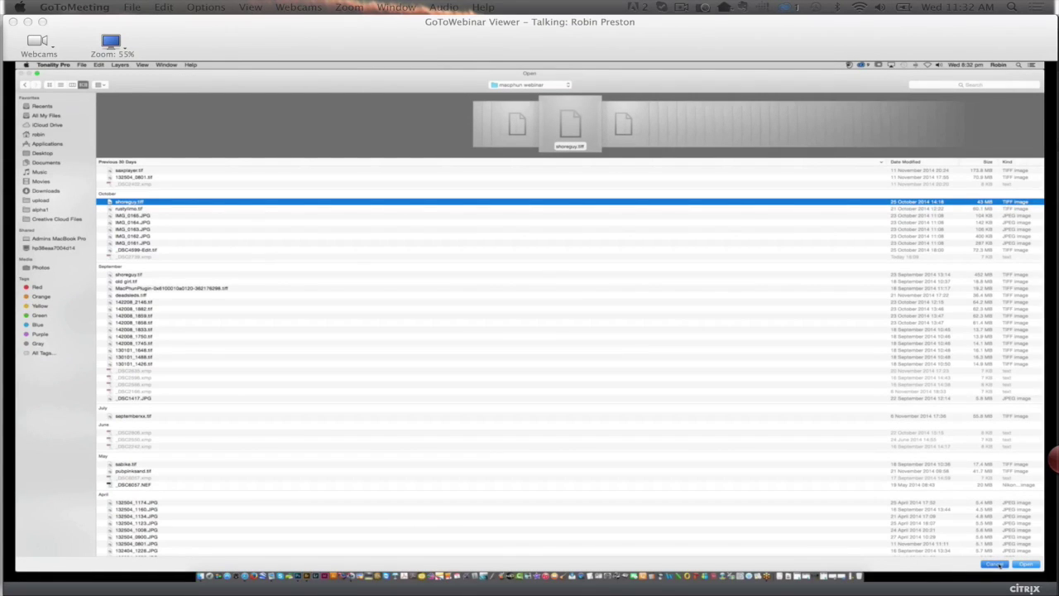
left_click(995, 564)
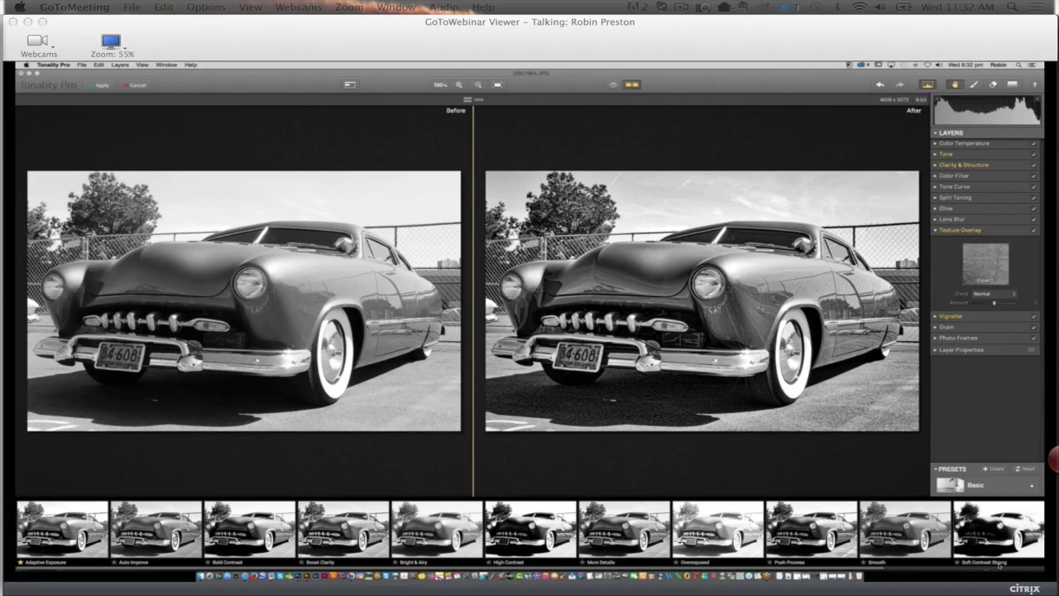
Try the Soft Contrast Strong preset on the car photo and check the paint_140005.JPG texture in Adobe Bridge, returning to Tonality Pro.
left_click(998, 562)
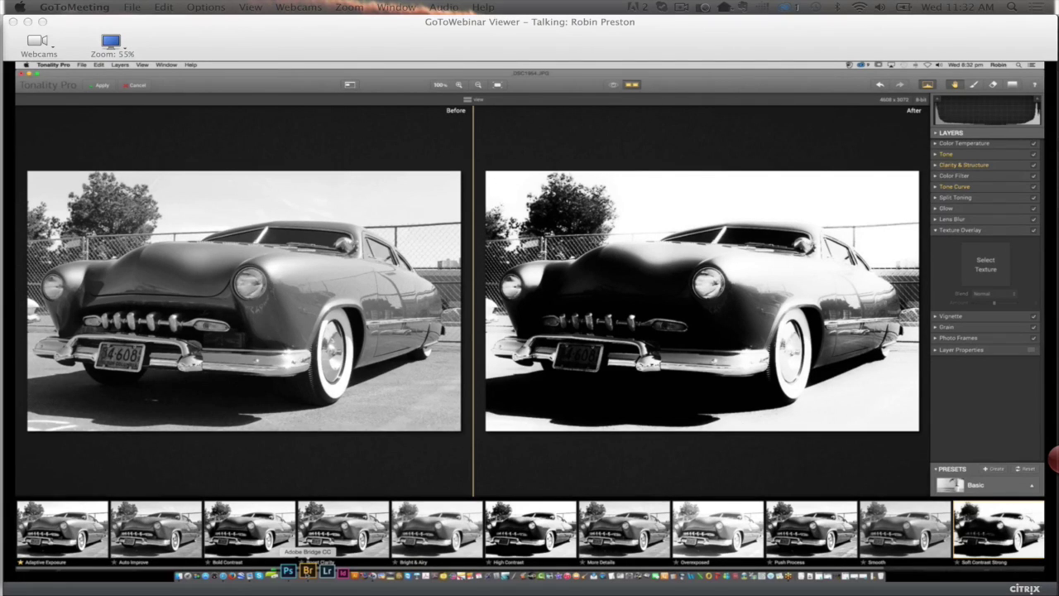
left_click(308, 569)
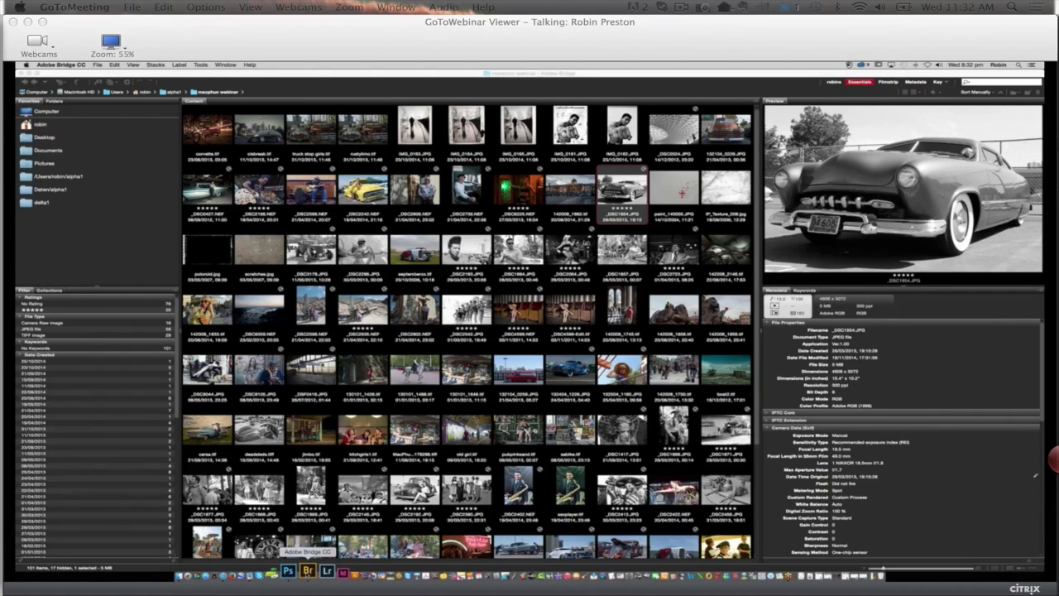
key("Right")
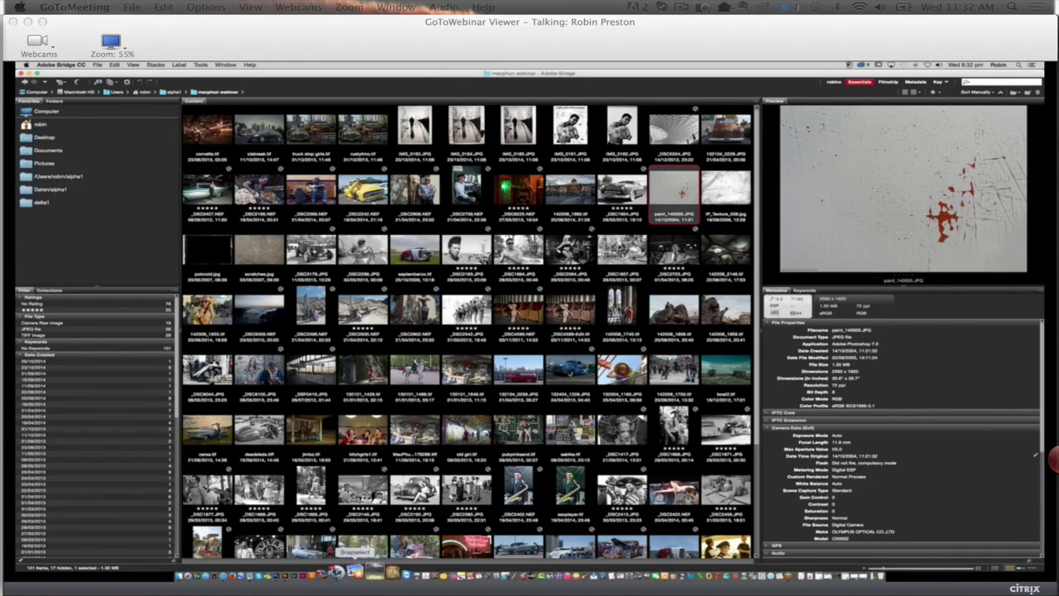
left_click(349, 571)
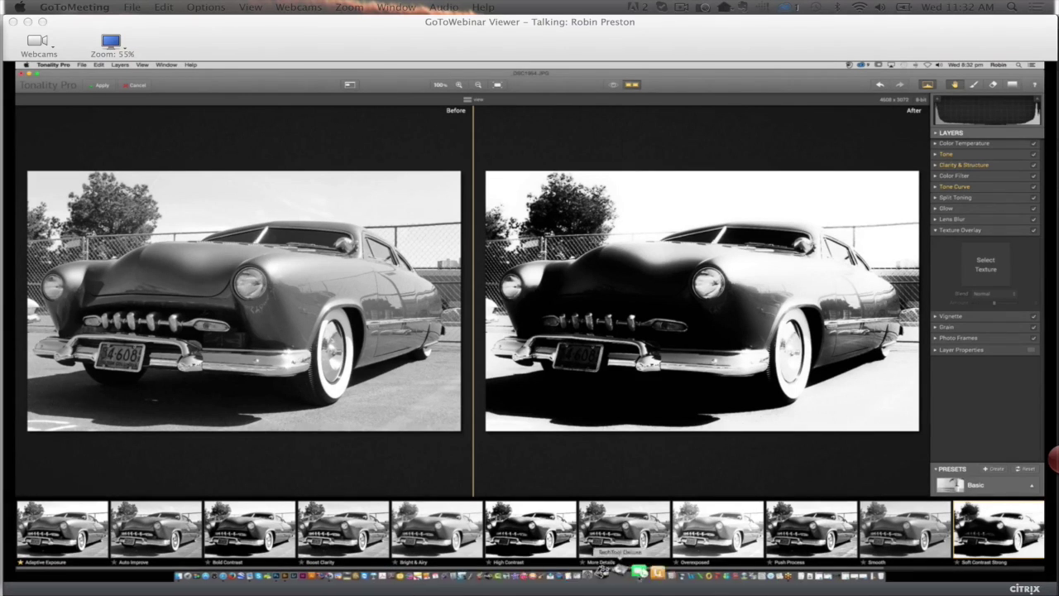
Apply the More Details preset and load paint_140005.JPG from the Desktop folder as a custom texture overlay.
left_click(619, 547)
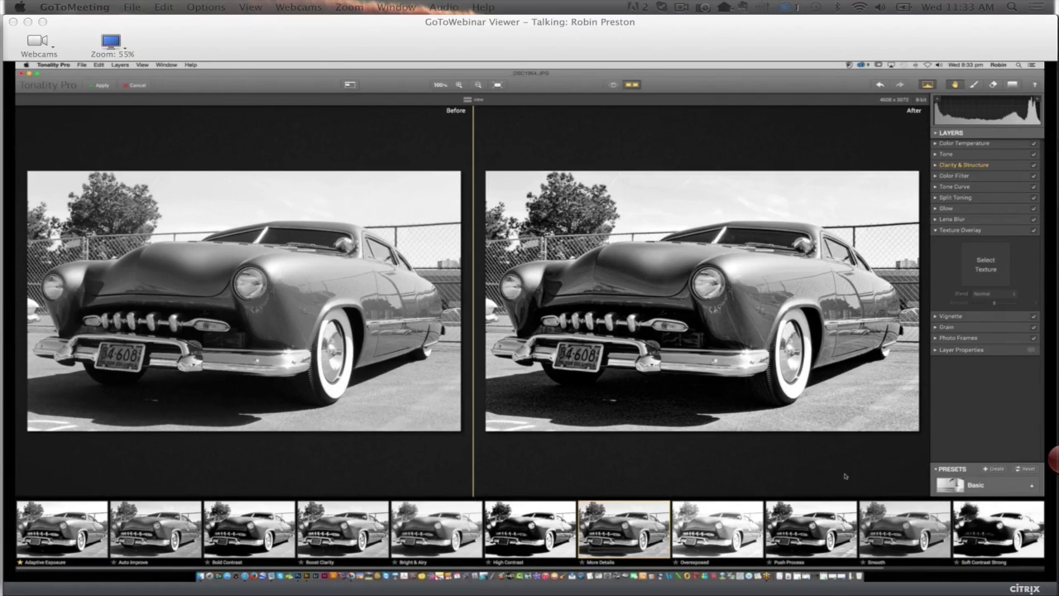
left_click(985, 266)
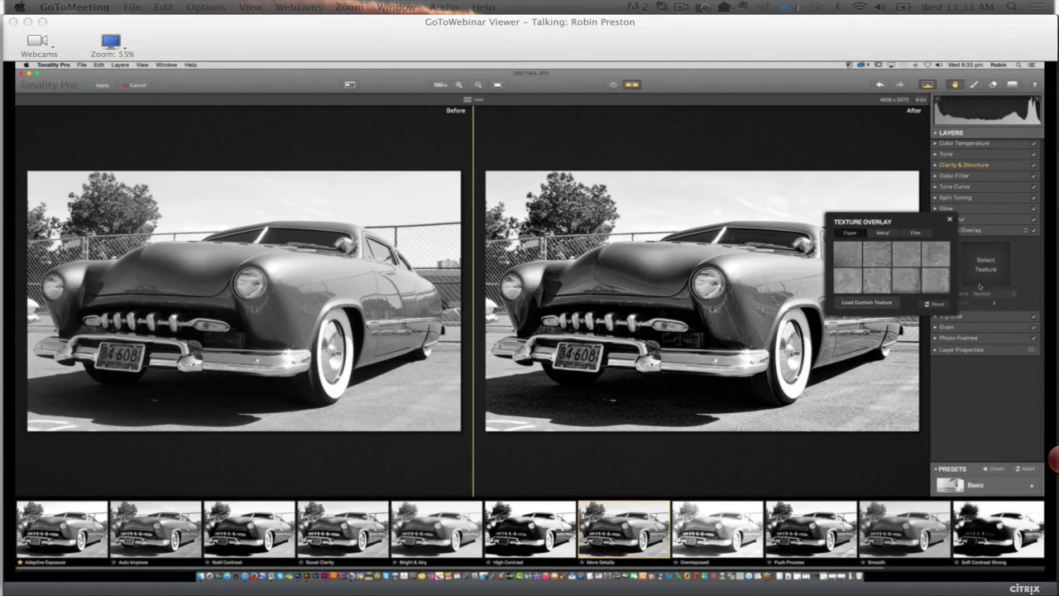
left_click(881, 302)
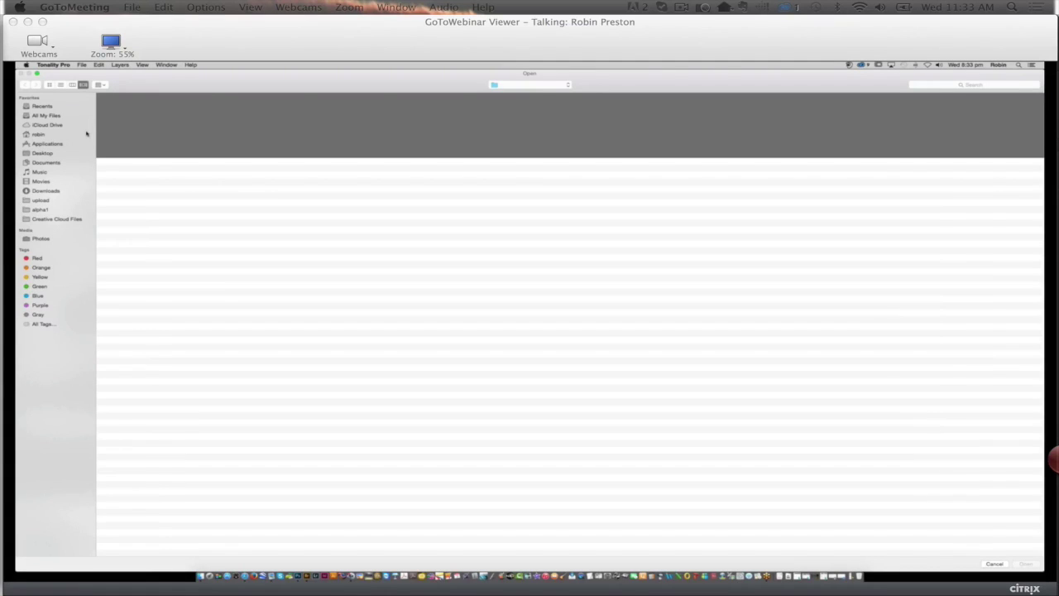
left_click(43, 153)
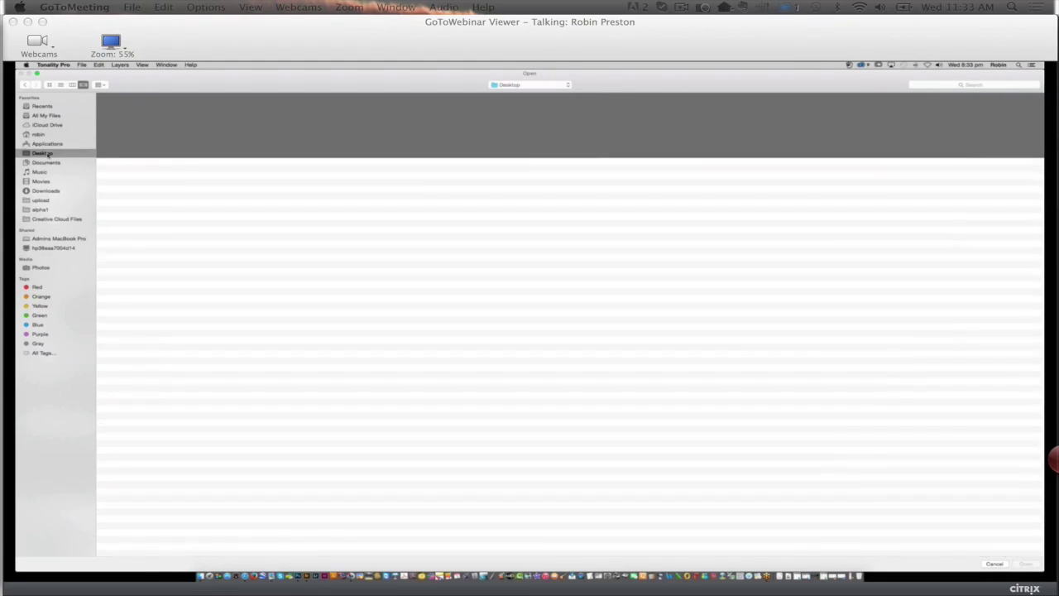
left_click(113, 171)
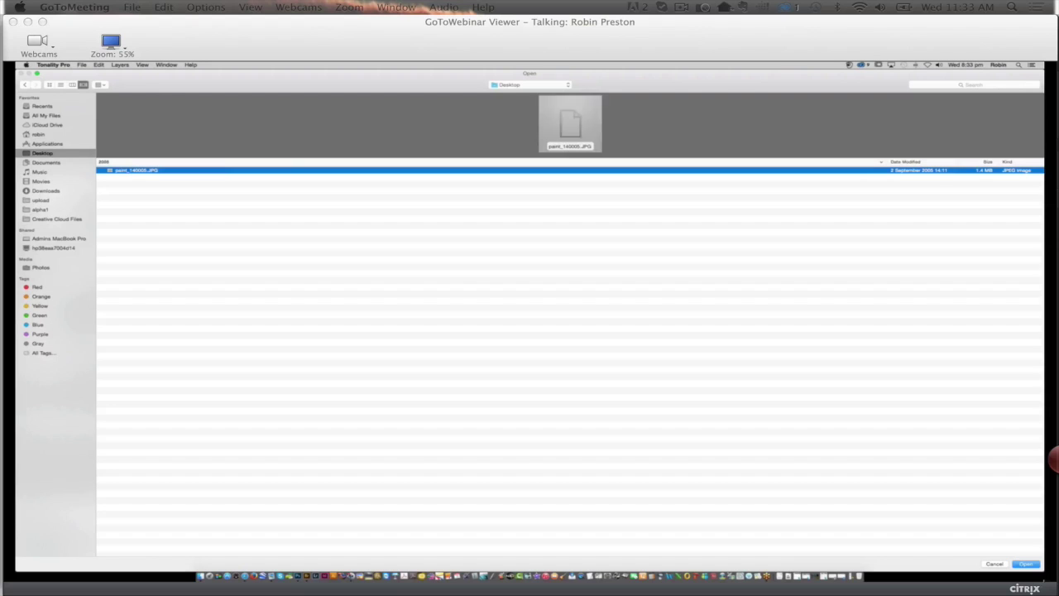
left_click(1026, 563)
left_click(1025, 563)
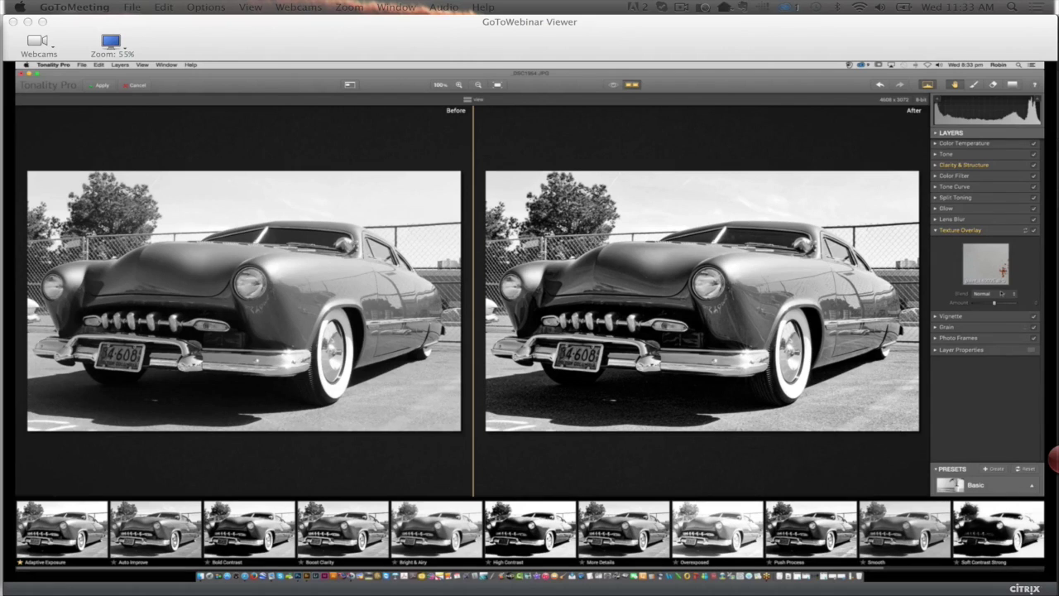
Try the paint texture at full amount, blend it with Multiply at an amount of about 87, and cancel the filter.
left_click(990, 279)
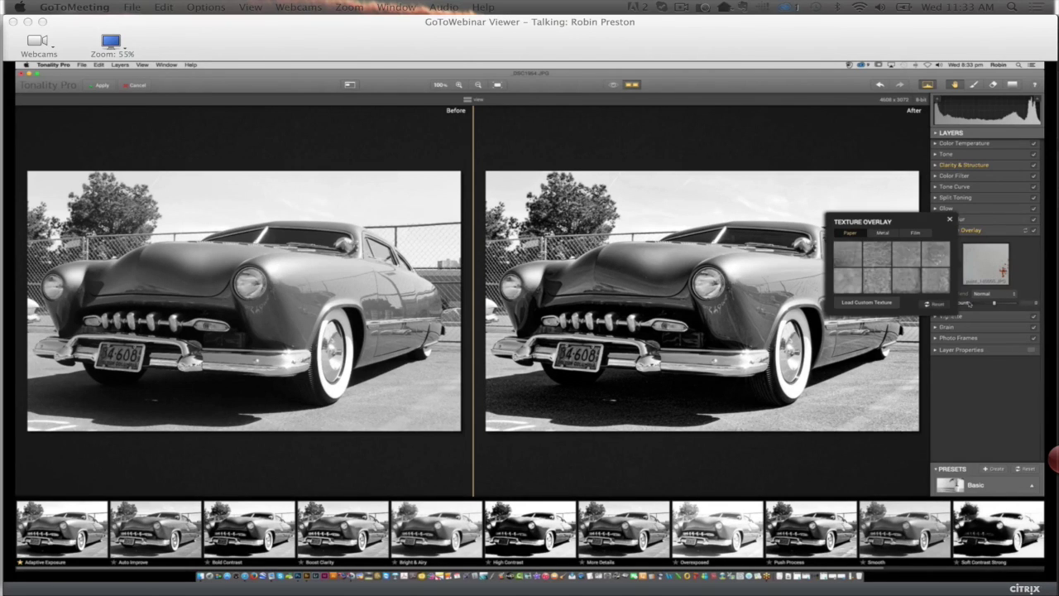
left_click(991, 279)
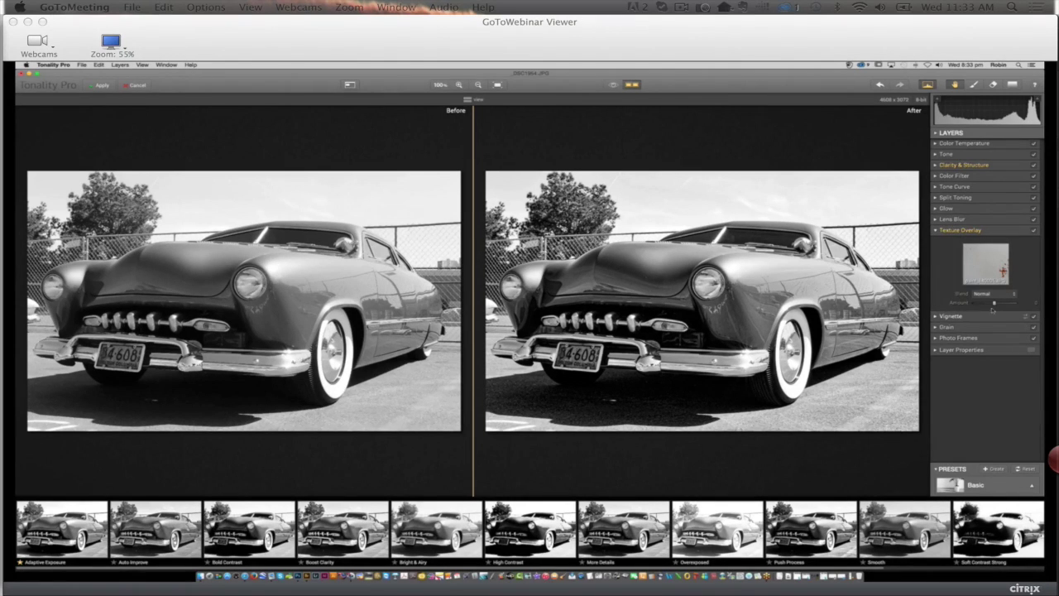
left_click_drag(993, 304, 1000, 305)
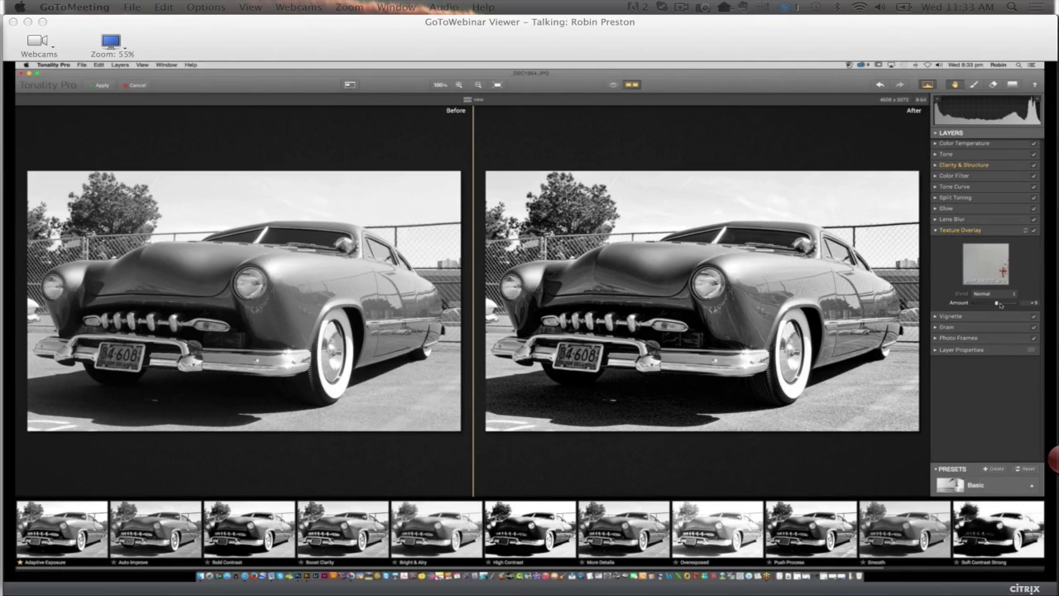
left_click_drag(1000, 305, 1019, 306)
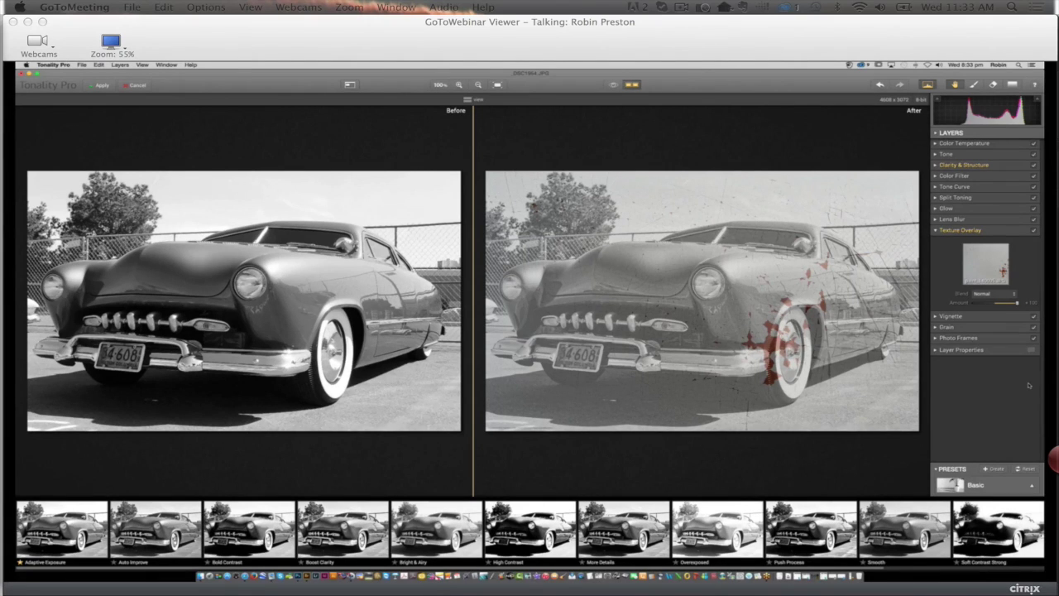
left_click(1014, 294)
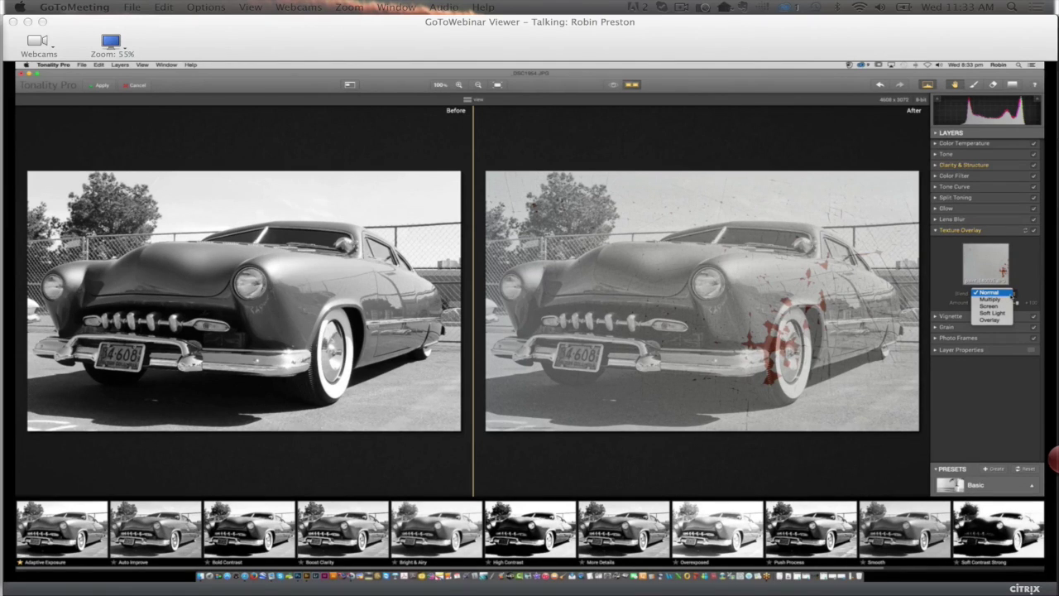
left_click(1004, 298)
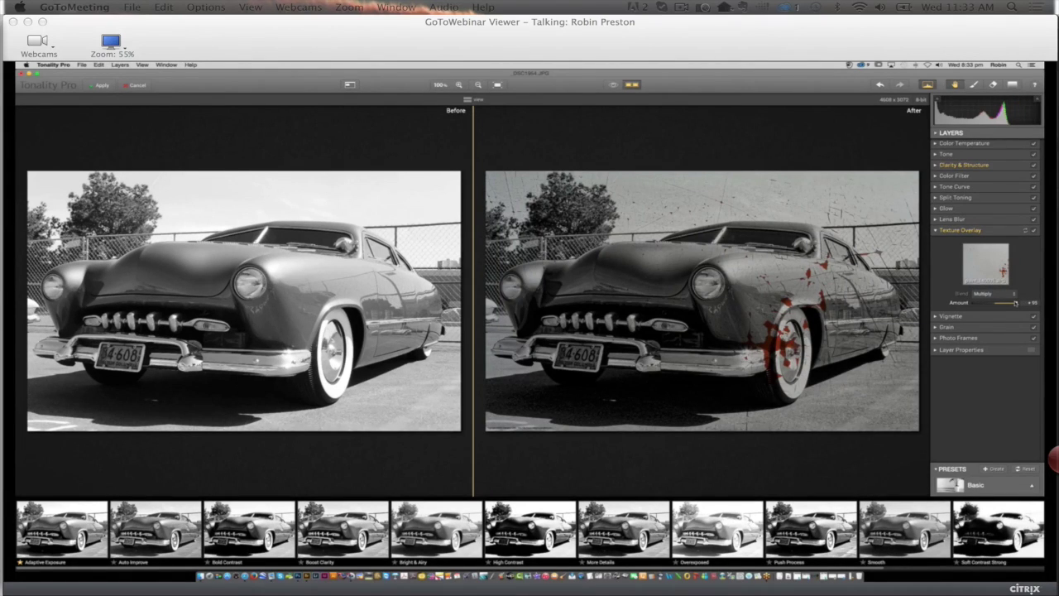
left_click_drag(1014, 303, 1014, 304)
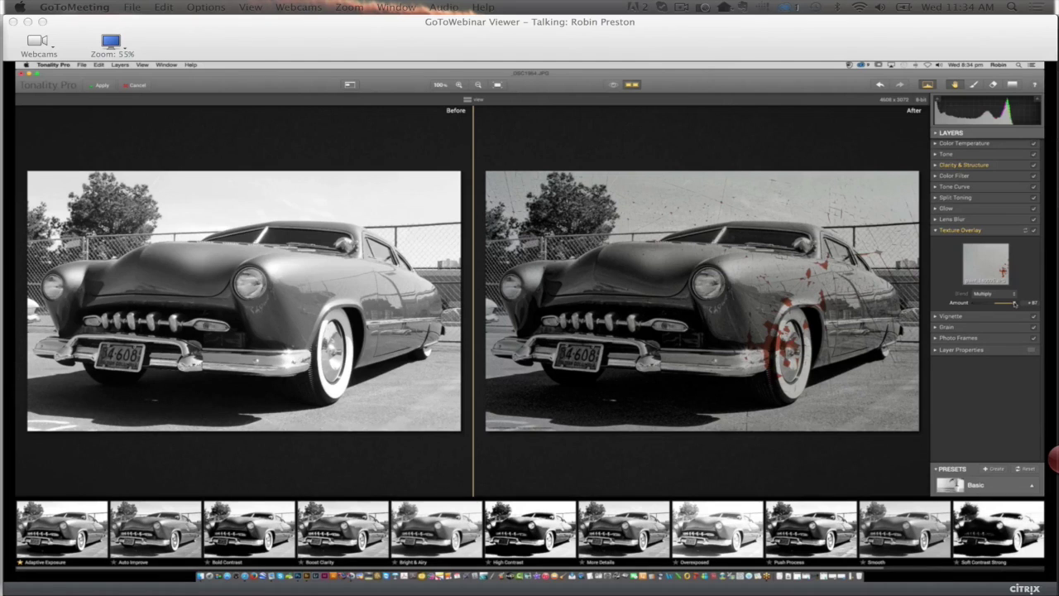
left_click(136, 85)
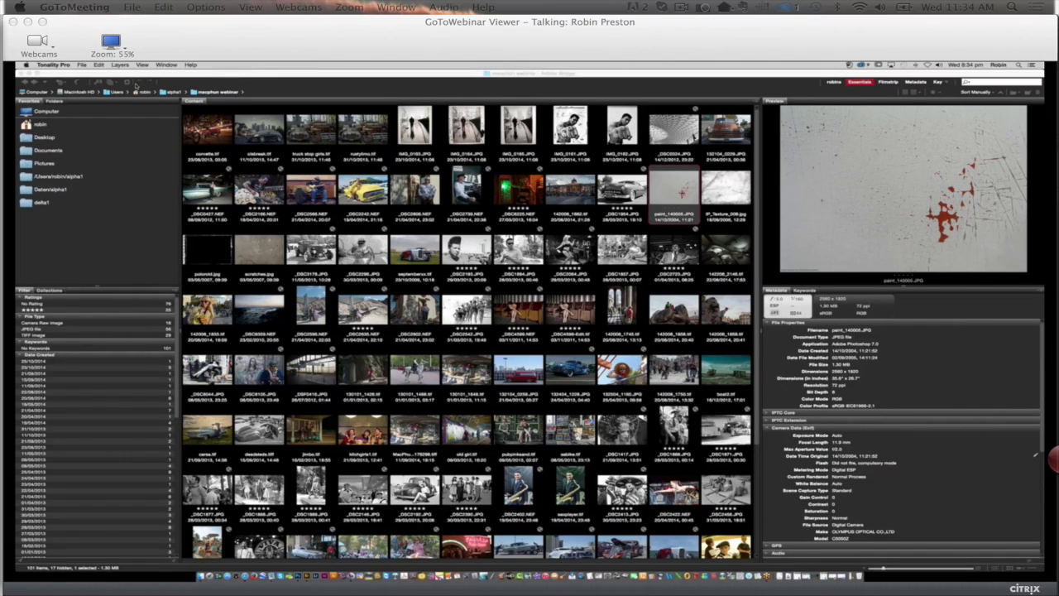
Look through the texture images from IP_Texture_008.jpg to scratches.jpg in Adobe Bridge.
key("Right")
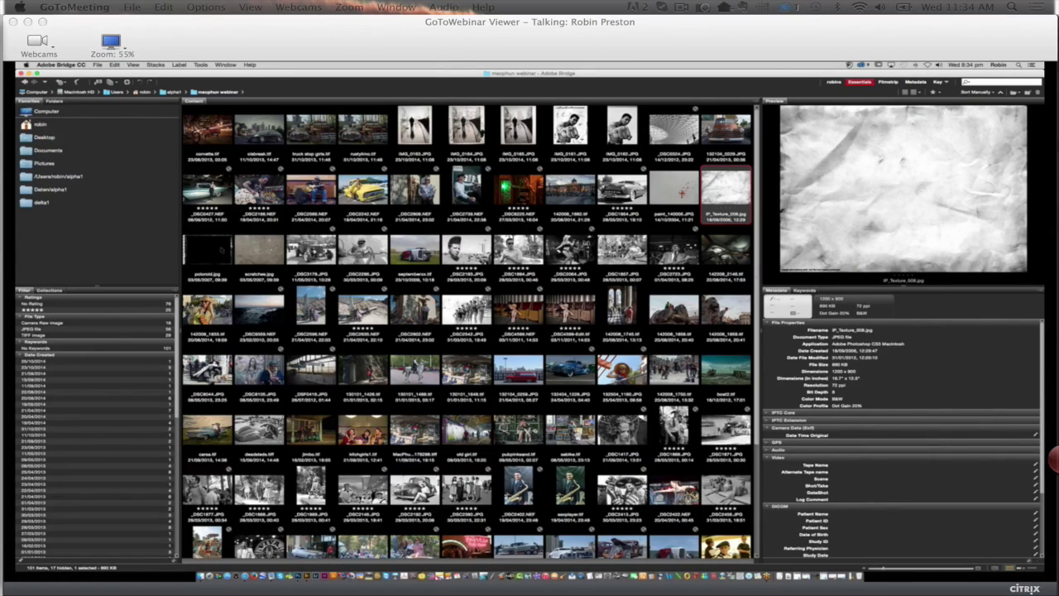
key("Right")
key("Right")
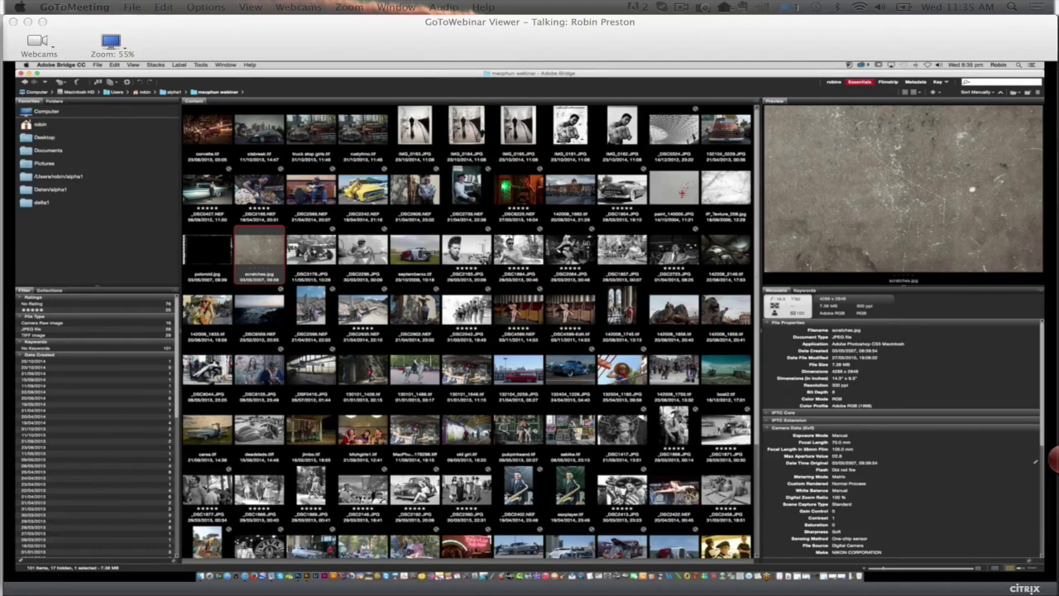
Close the custom car photo without saving and open the rusty truck photo 132104_0229.JPG in Photoshop from Adobe Bridge.
left_click(725, 131)
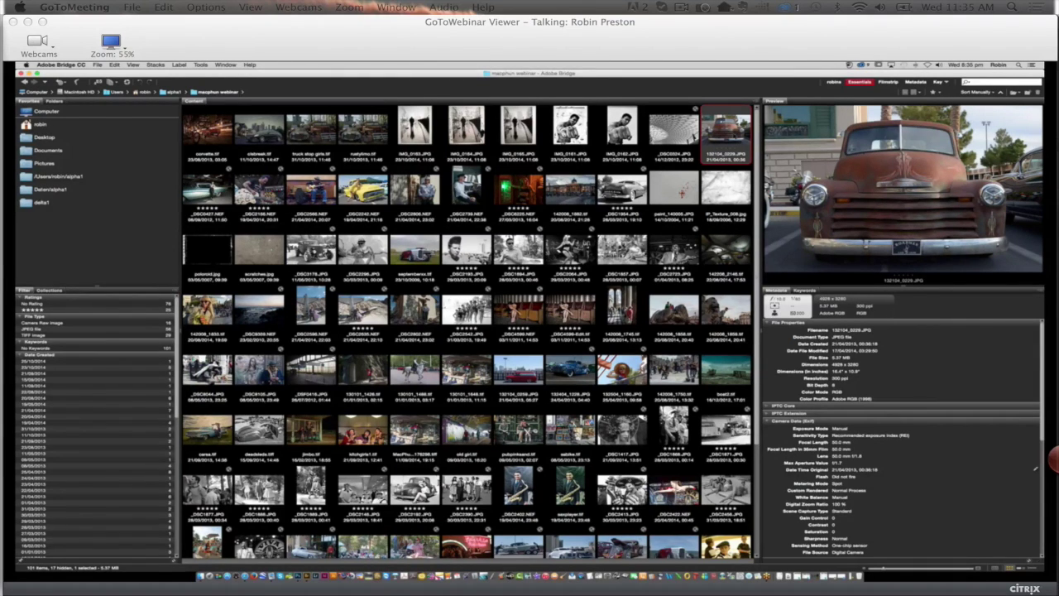
key("super+w")
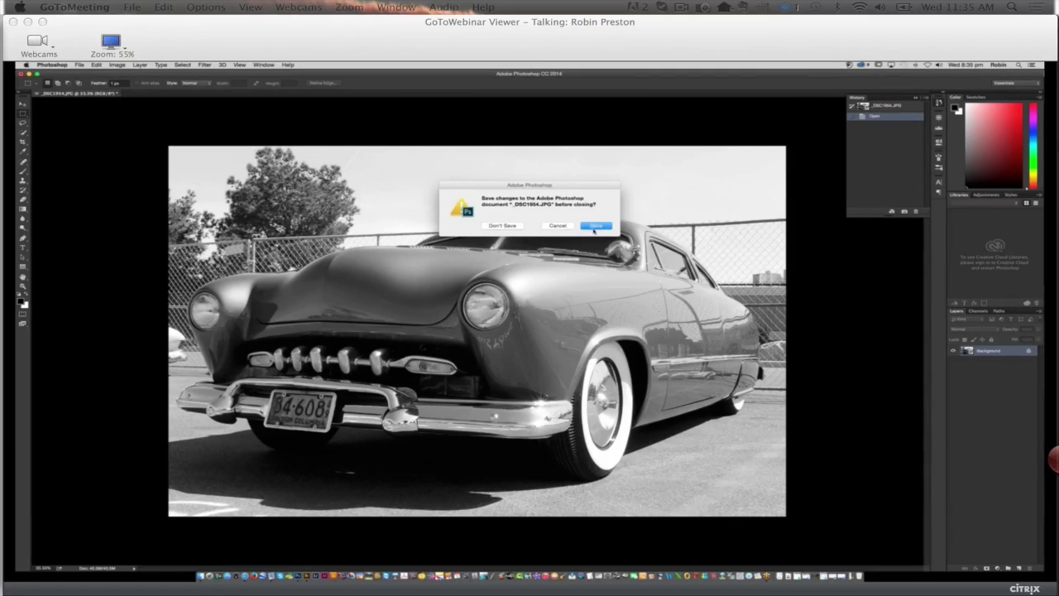
left_click(502, 226)
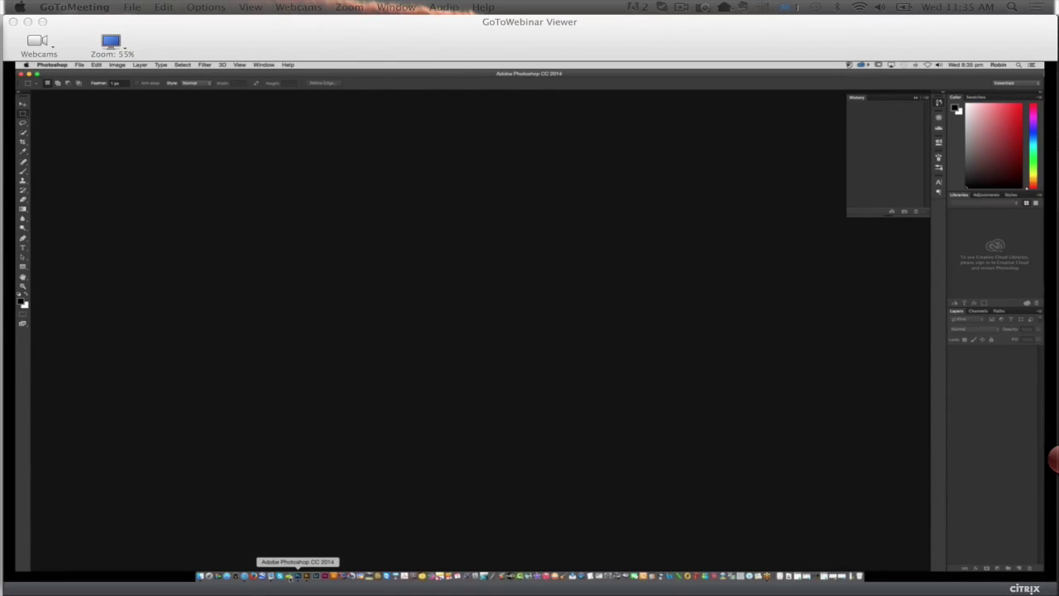
left_click(306, 570)
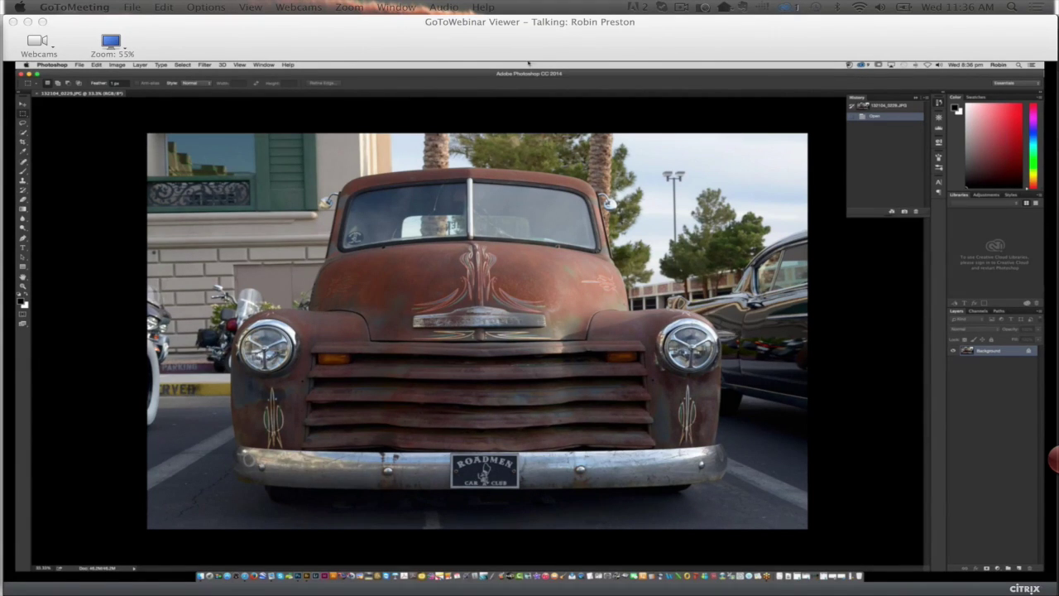
Launch the Macphun Intensify Pro filter on the rusty truck photo.
left_click(208, 65)
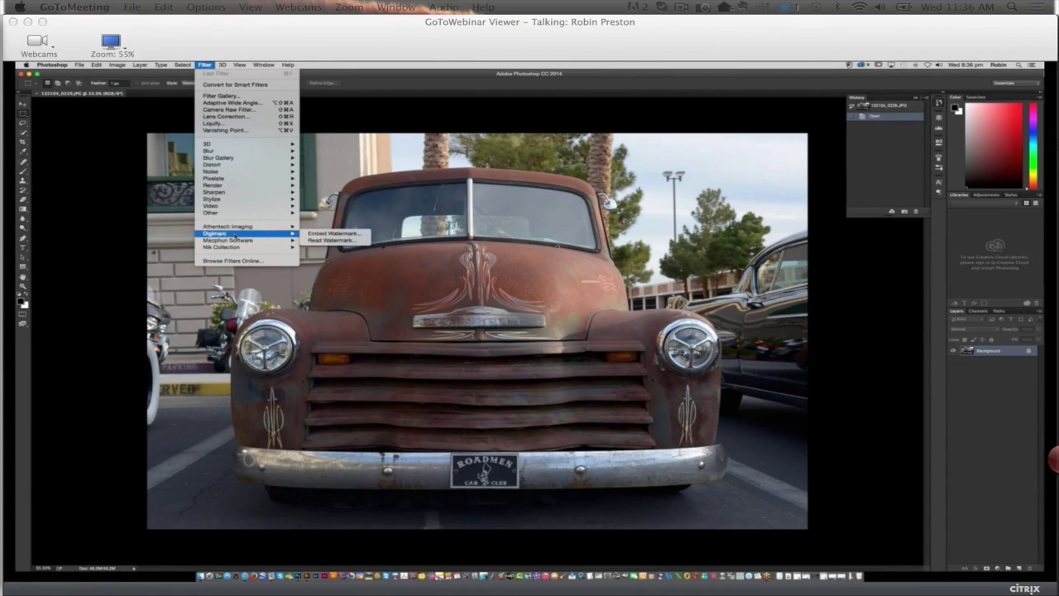
mouse_move(248, 240)
left_click(327, 240)
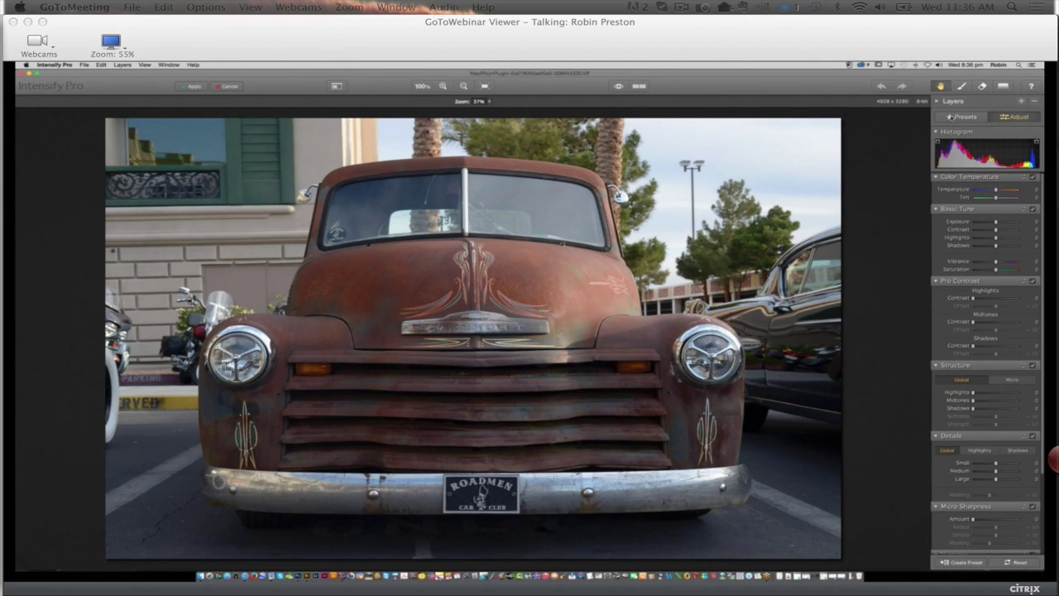
Compare the Creative presets Dramatic 1, Dramatic 2 and Dramatic 3 on the truck, and apply Dramatic 1 at a slightly reduced amount.
left_click(959, 117)
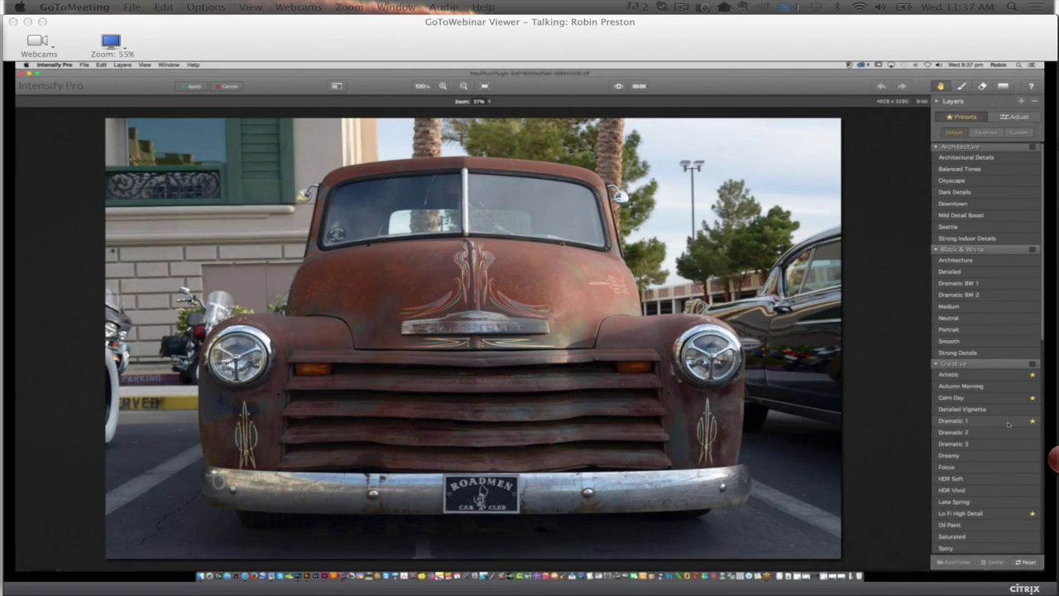
left_click(1007, 424)
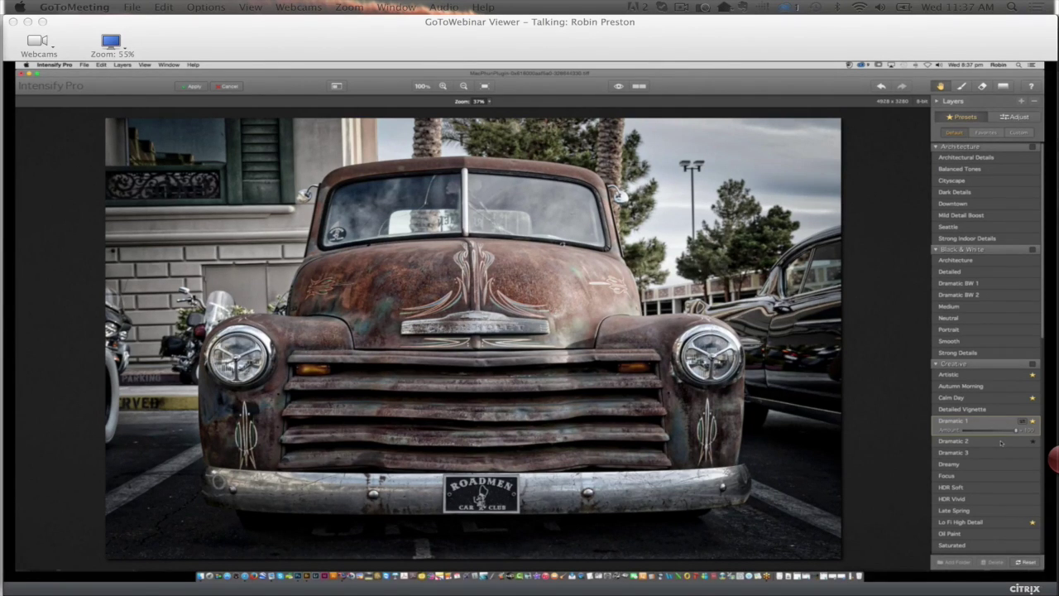
left_click(1000, 442)
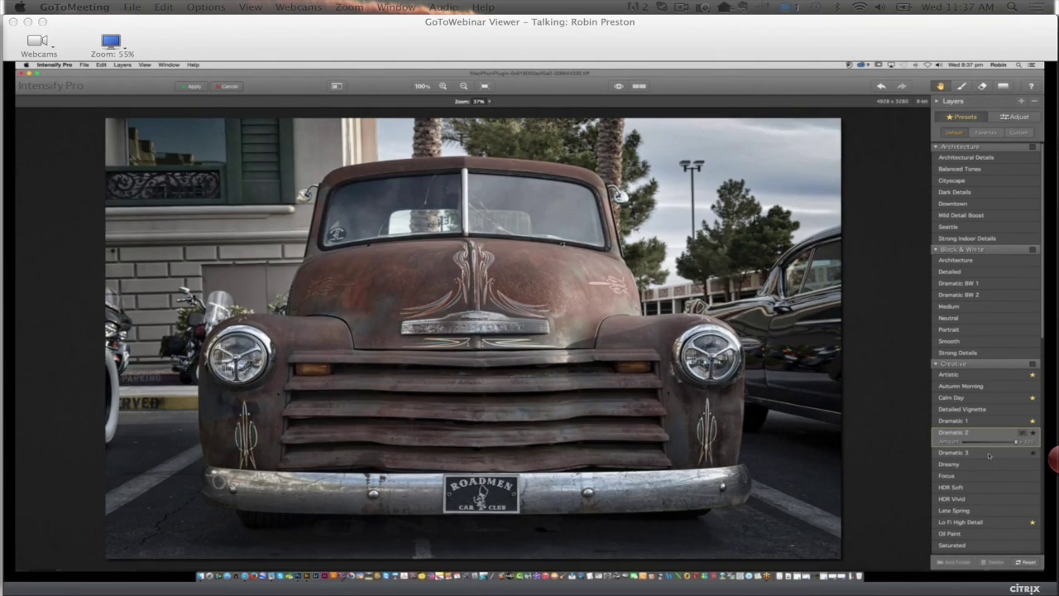
left_click(988, 453)
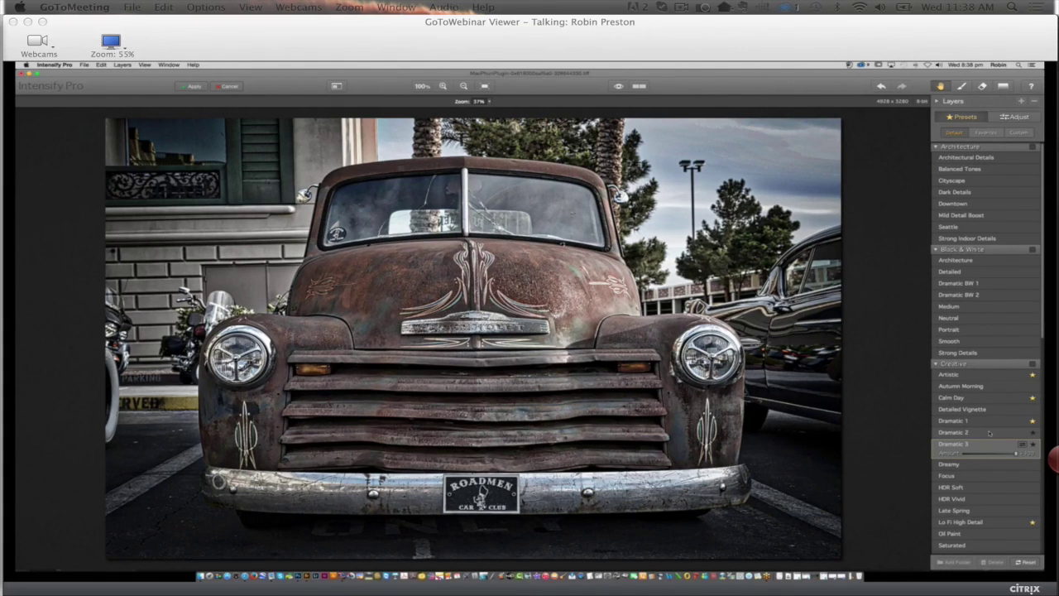
left_click(988, 432)
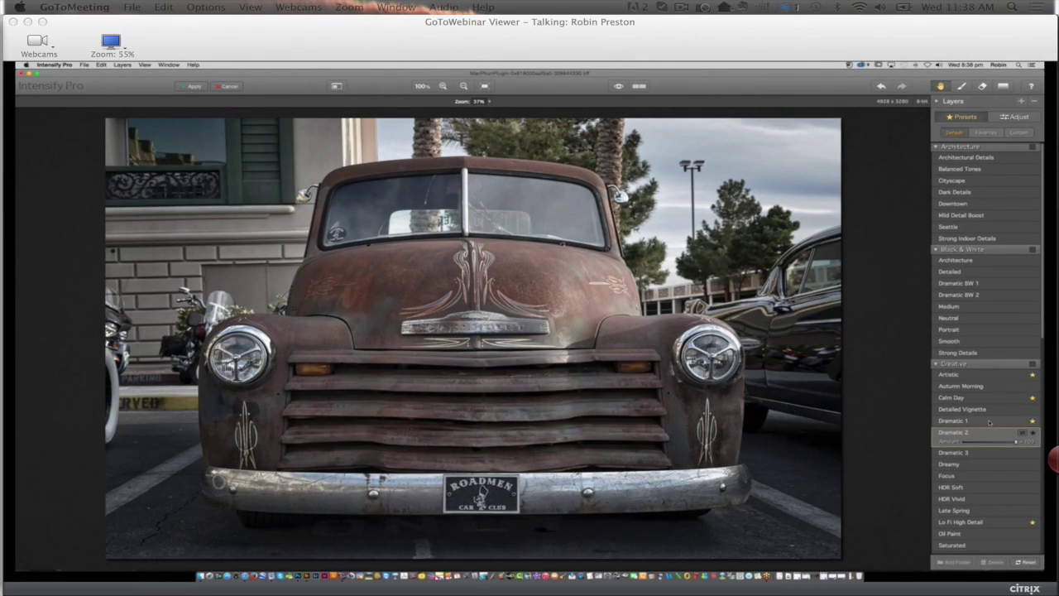
left_click(989, 423)
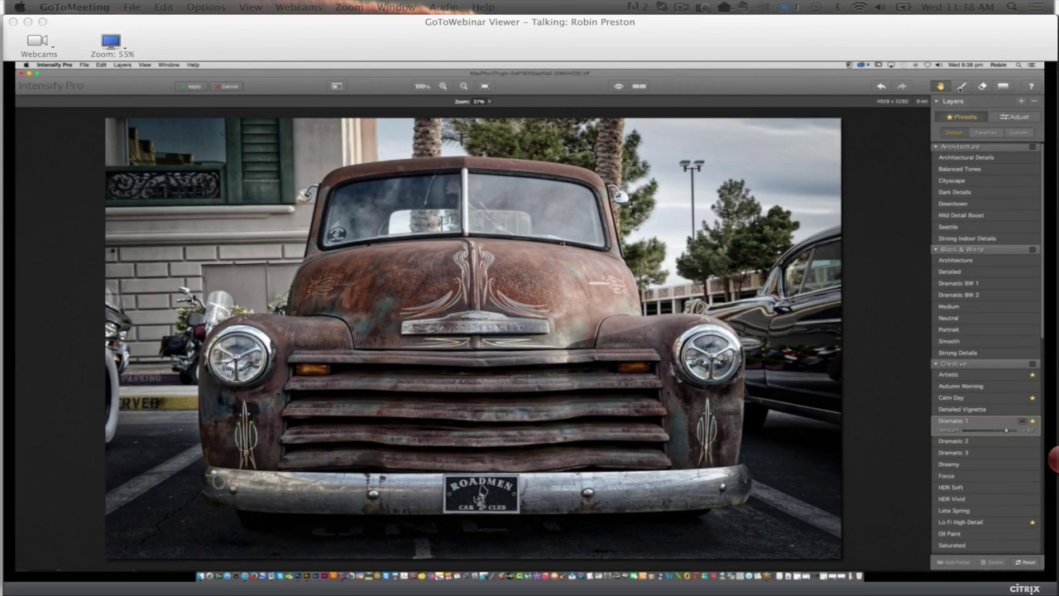
Brush the Dramatic 1 effect onto only the truck's bodywork, grille and windscreen, using a brush size of 274.
key("b")
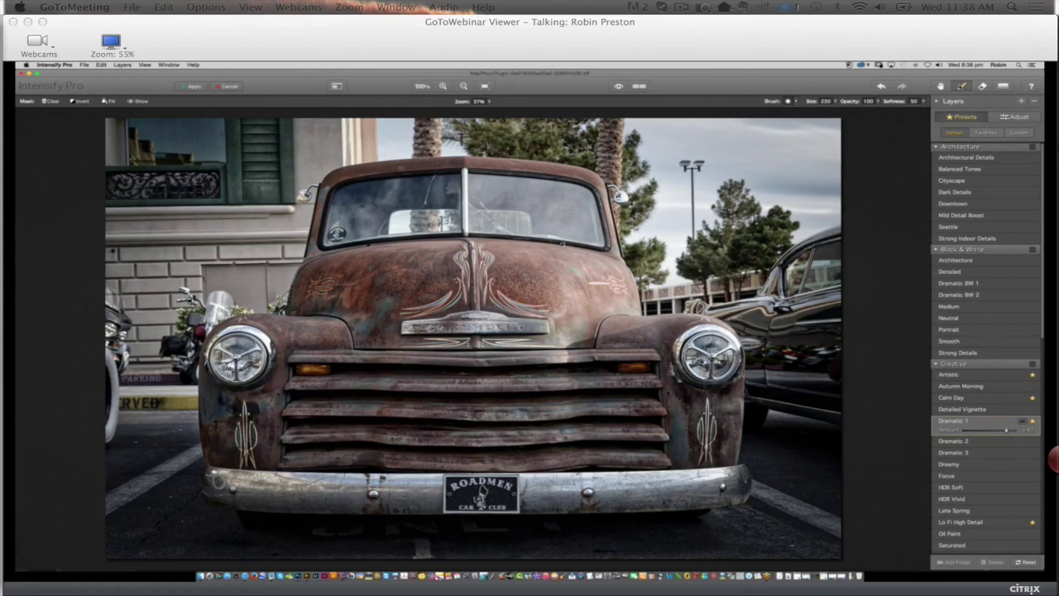
left_click_drag(759, 406, 750, 325)
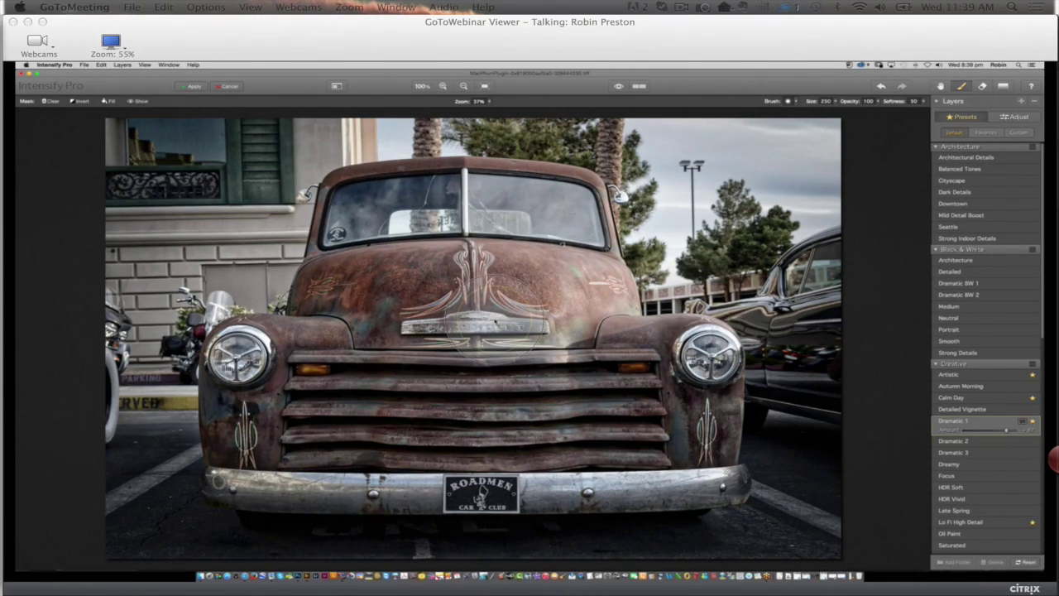
key("super+z")
key("bracketleft")
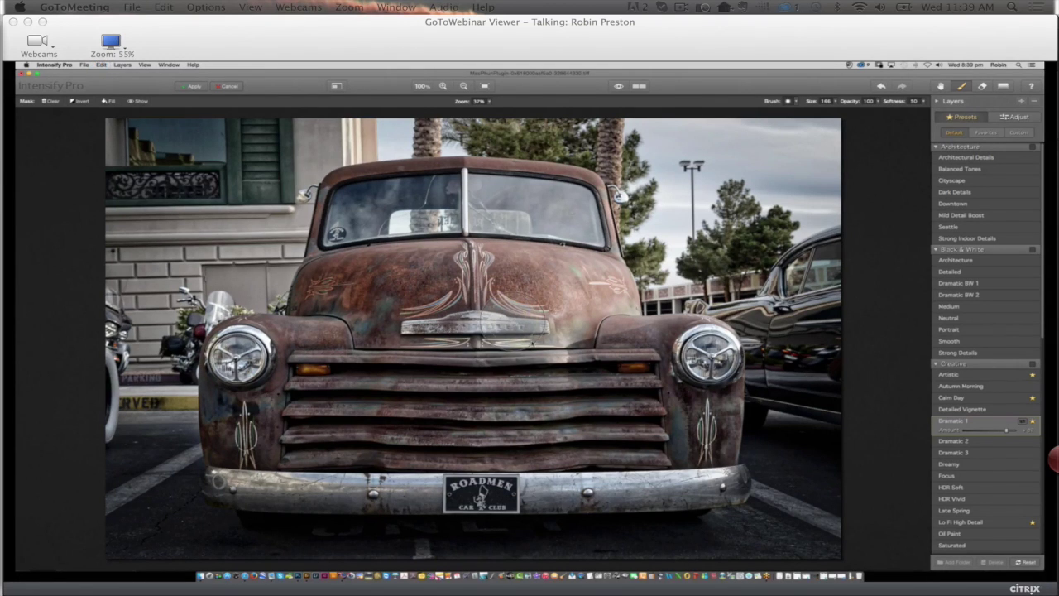
key("bracketleft")
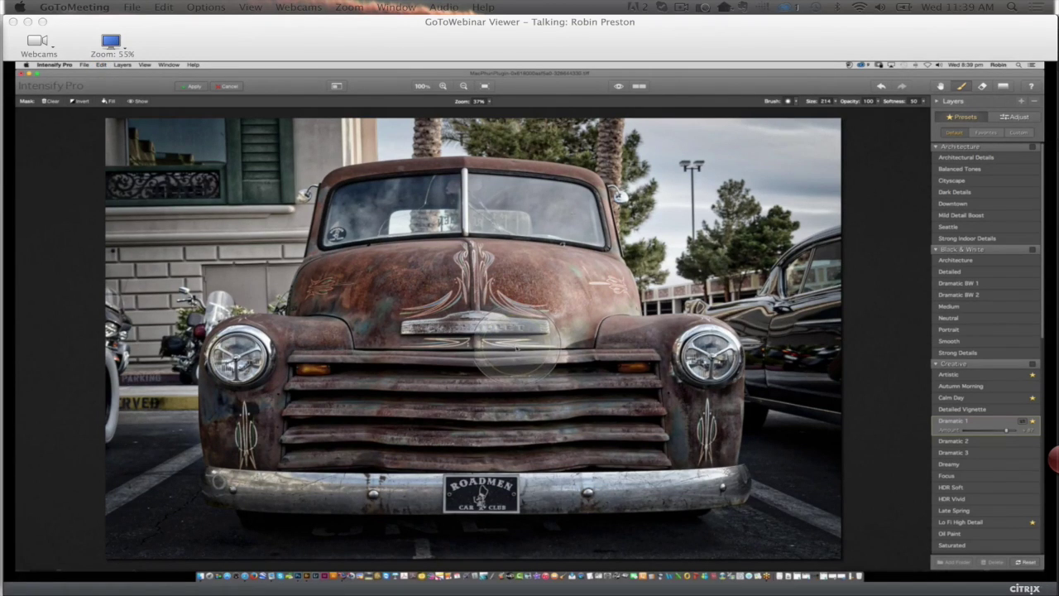
key("bracketright")
key("bracketleft")
key("bracketleft")
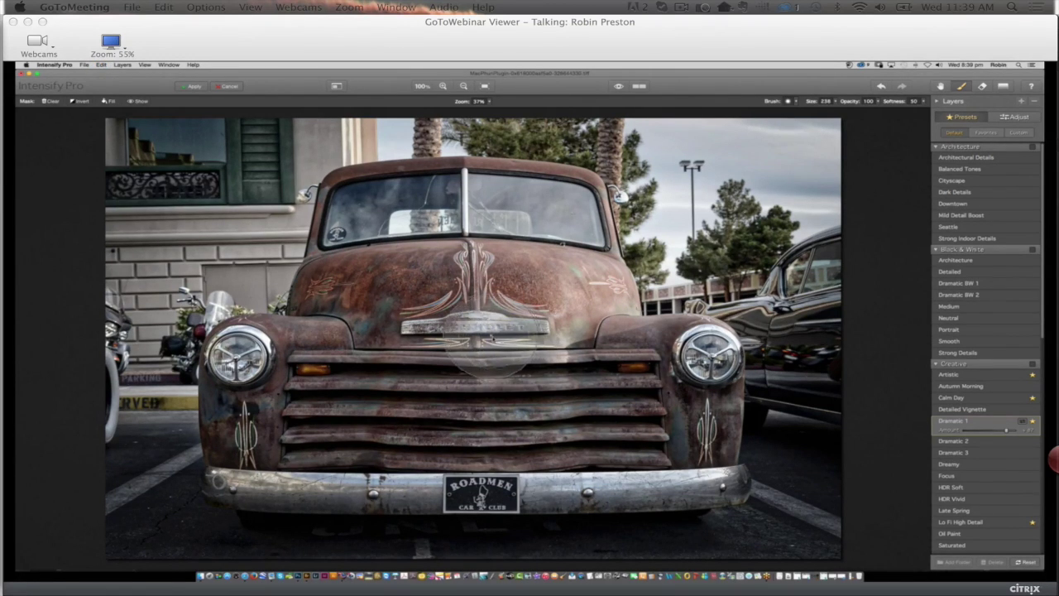
key("bracketleft")
key("bracketleft")
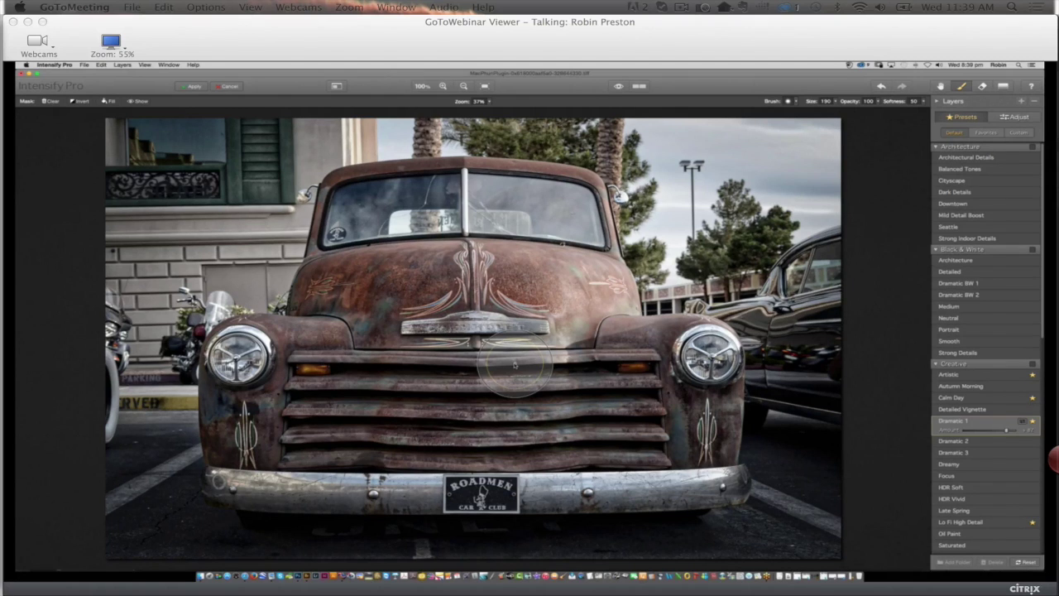
key("bracketright")
key("bracketright")
key("bracketright")
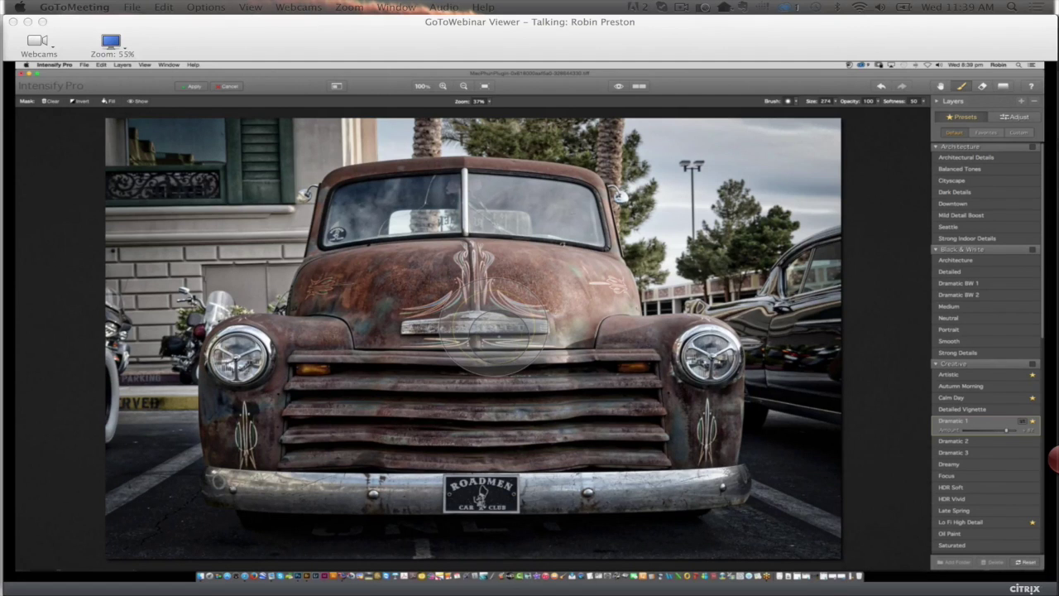
left_click_drag(492, 351, 269, 430)
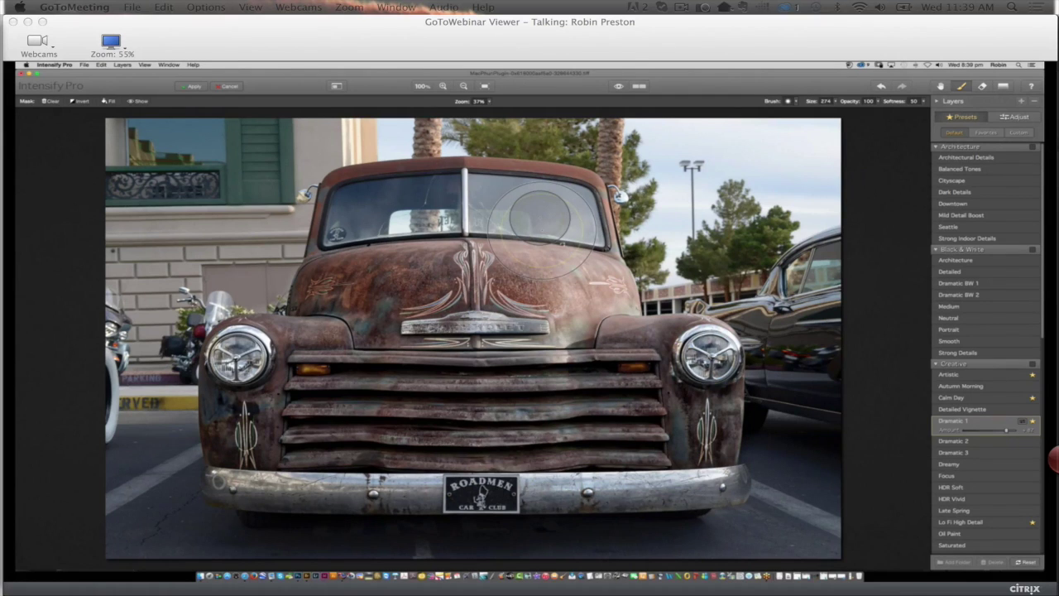
mouse_move(539, 218)
left_mouse_down()
mouse_move(405, 218)
mouse_move(376, 238)
mouse_move(403, 192)
mouse_move(486, 280)
mouse_move(419, 290)
mouse_move(391, 364)
left_mouse_up()
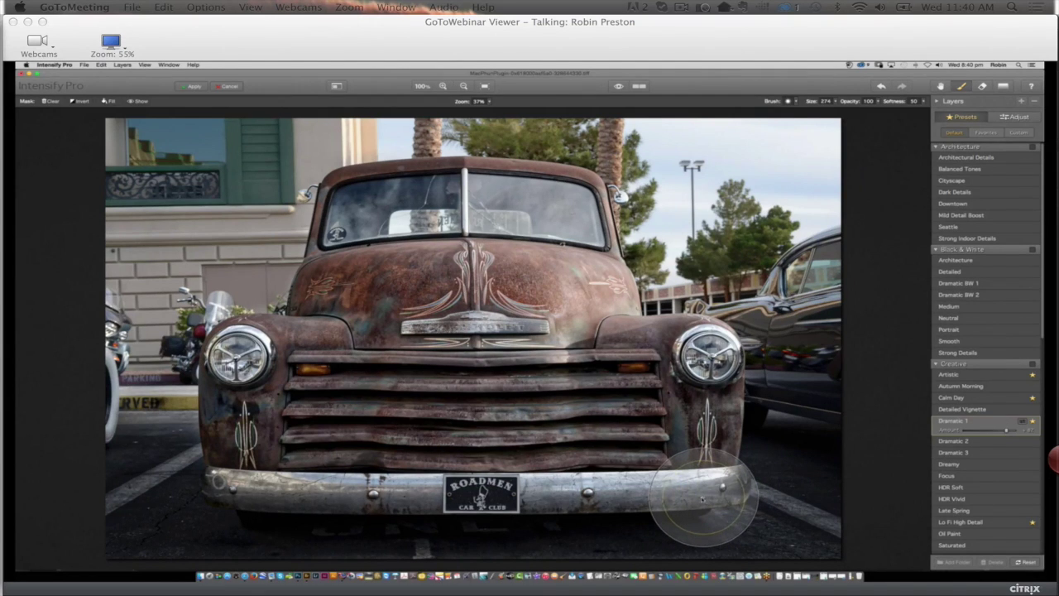
Add a new adjustment layer above the truck's base layer and draw a 180° gradient mask across the upper part of the photo.
left_click(1016, 117)
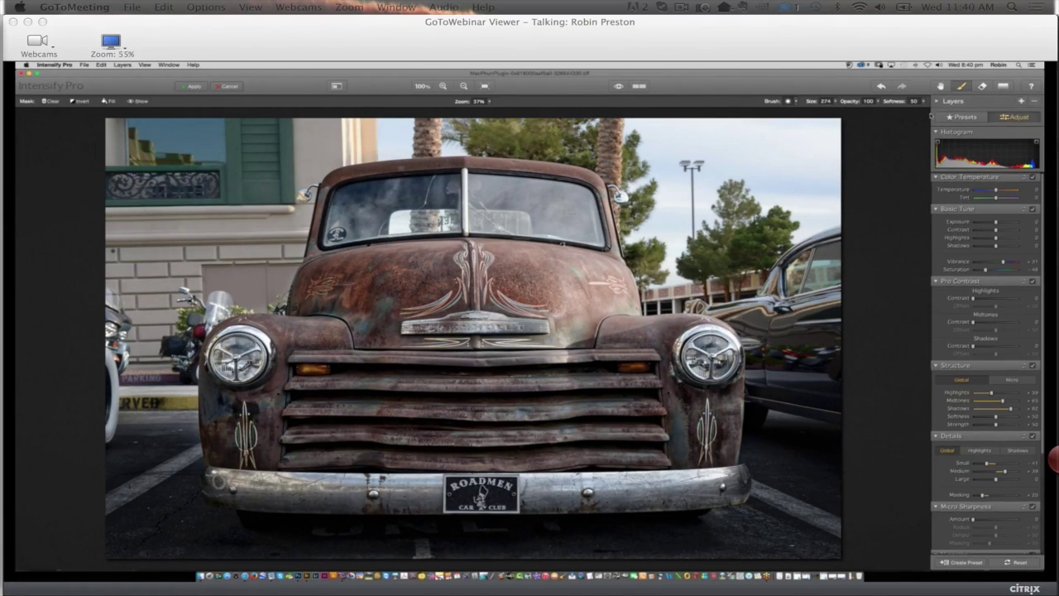
left_click(1021, 100)
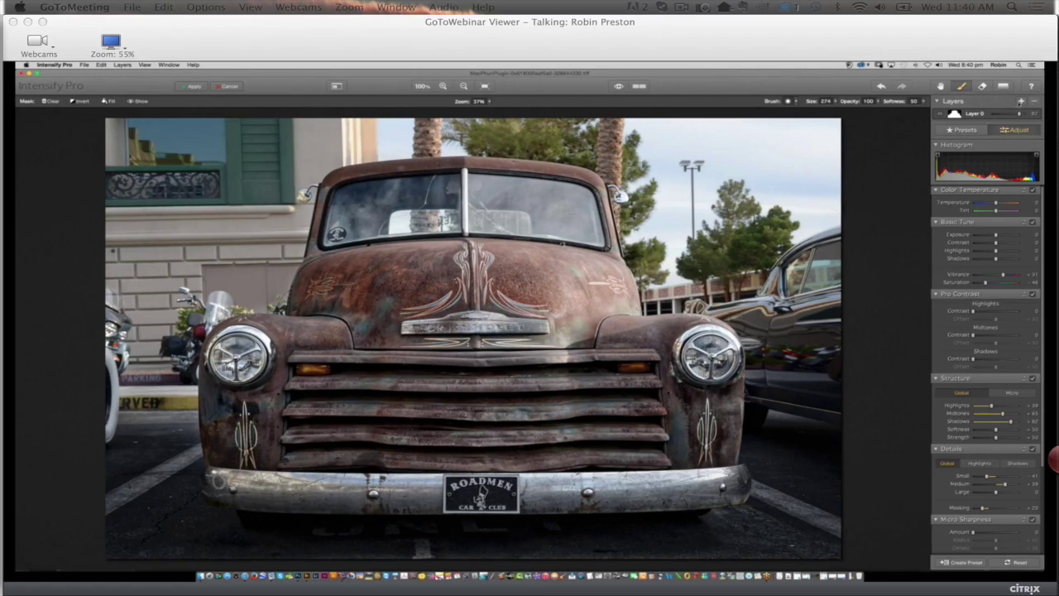
left_click(1020, 100)
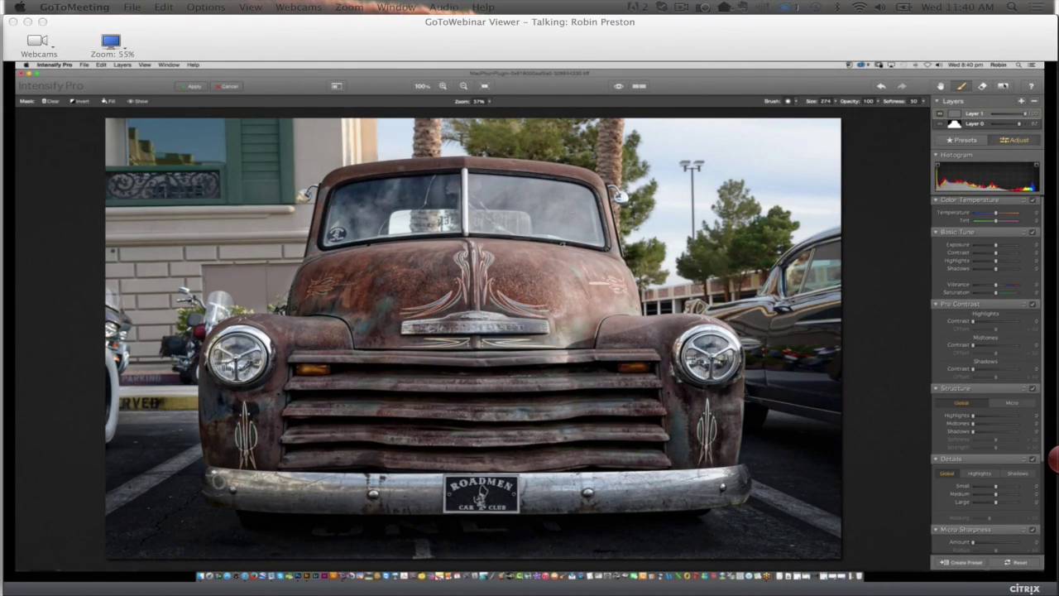
left_click(1002, 86)
left_click_drag(472, 339, 481, 162)
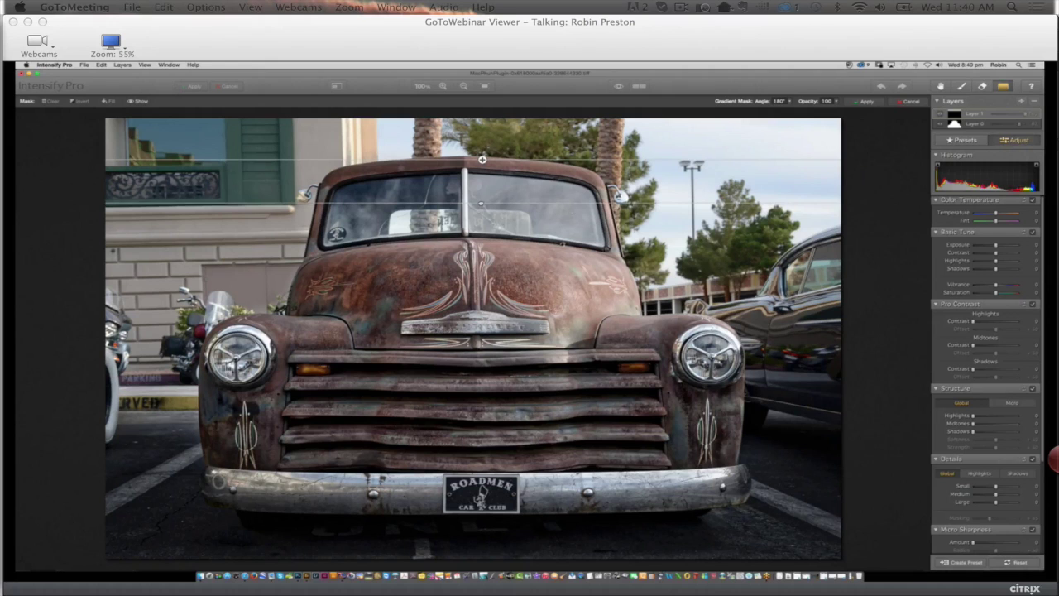
left_click_drag(481, 160, 481, 196)
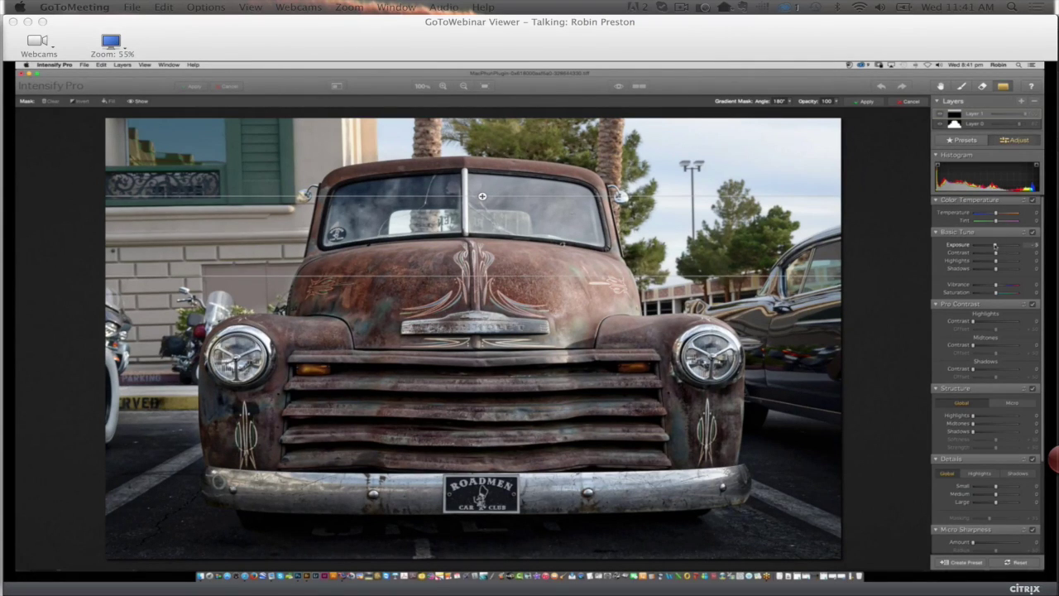
Lower the gradient layer's exposure and cool its temperature, extend the gradient slightly downward, and apply the mask.
left_click_drag(994, 246, 989, 245)
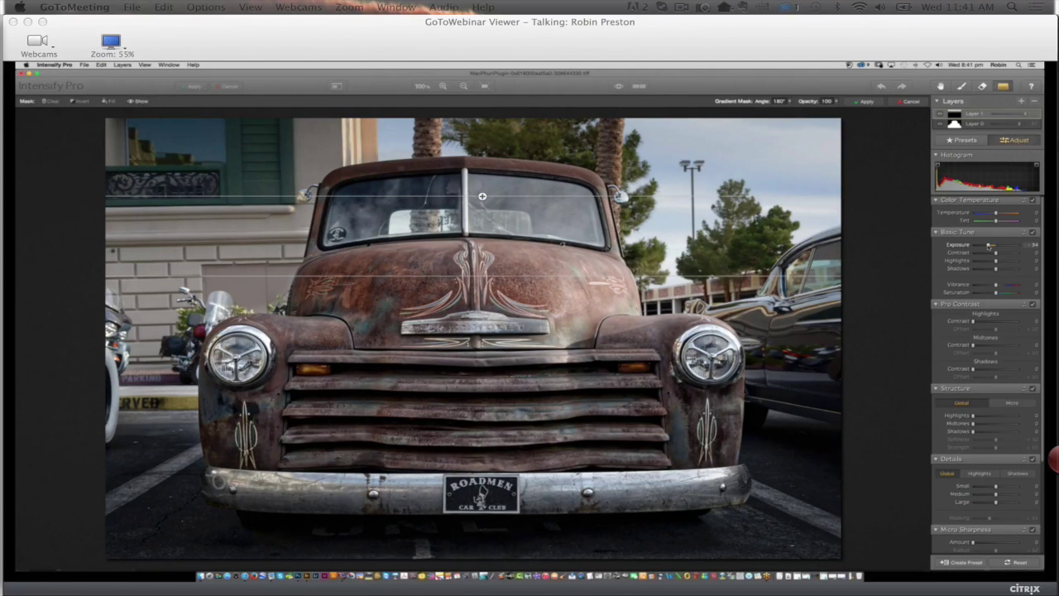
left_click_drag(988, 246, 990, 246)
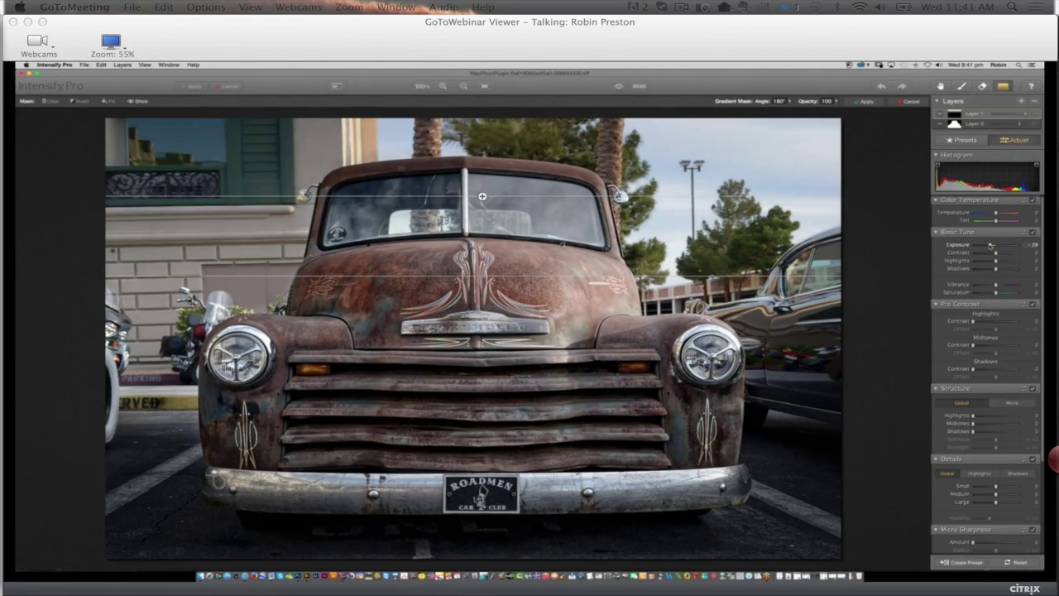
left_click_drag(482, 196, 481, 206)
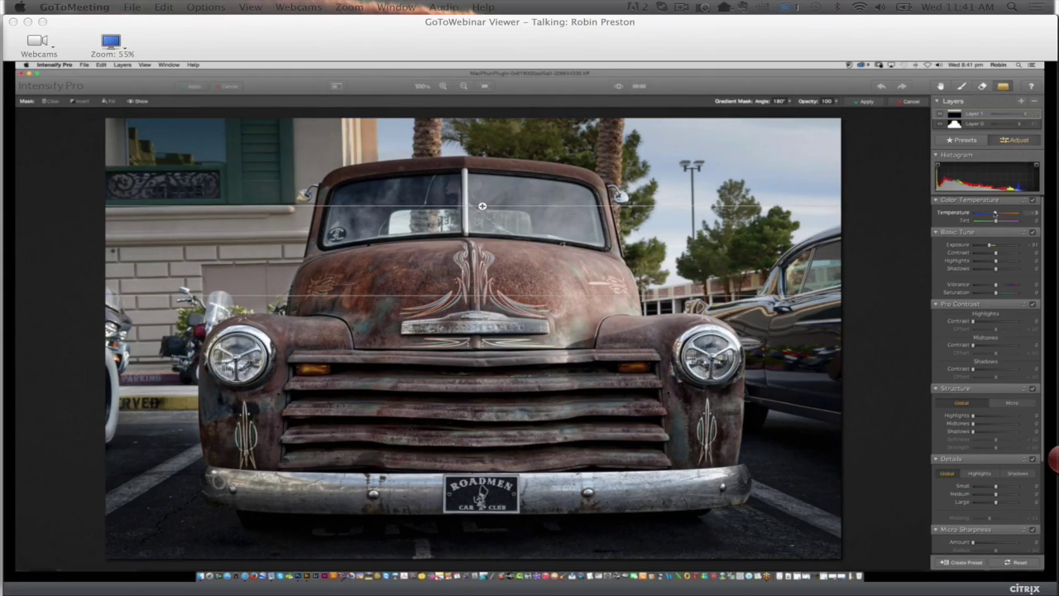
left_click_drag(993, 213, 987, 213)
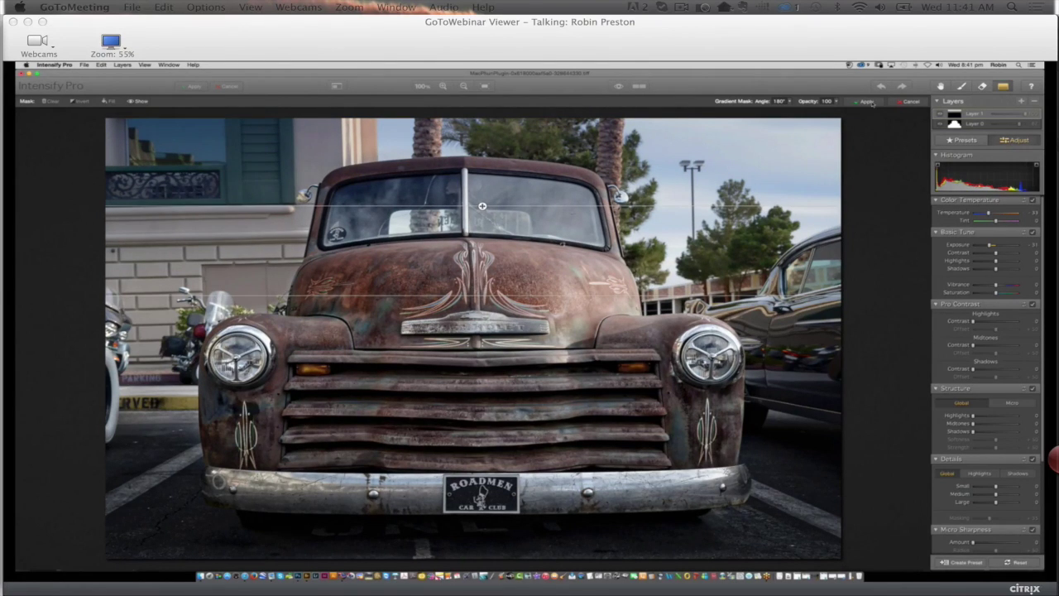
left_click(867, 101)
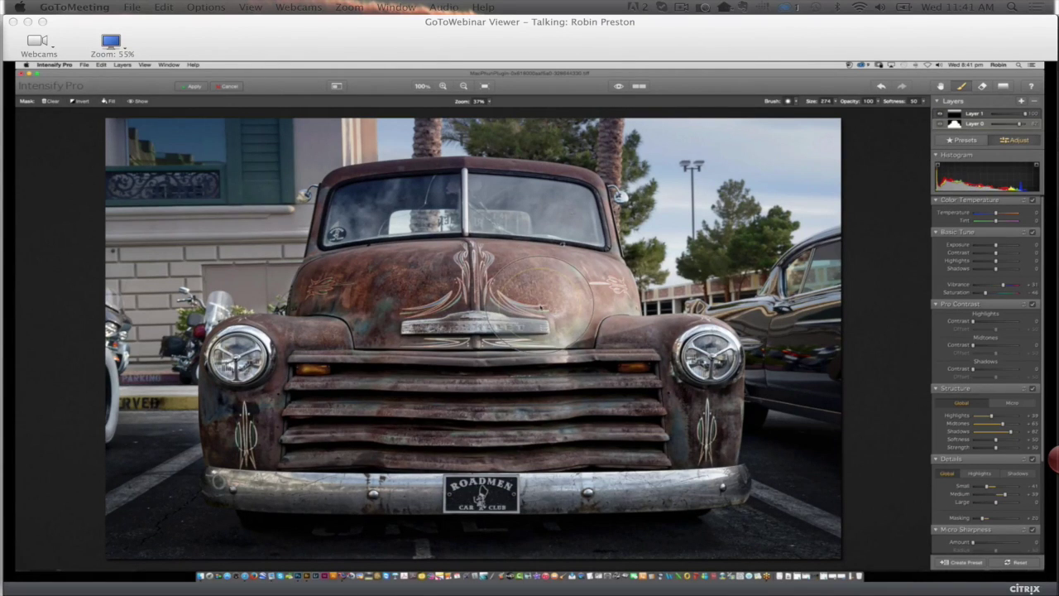
Show and hide the base layer's brush mask to check which parts of the truck photo it covers.
left_click(134, 102)
left_click(134, 101)
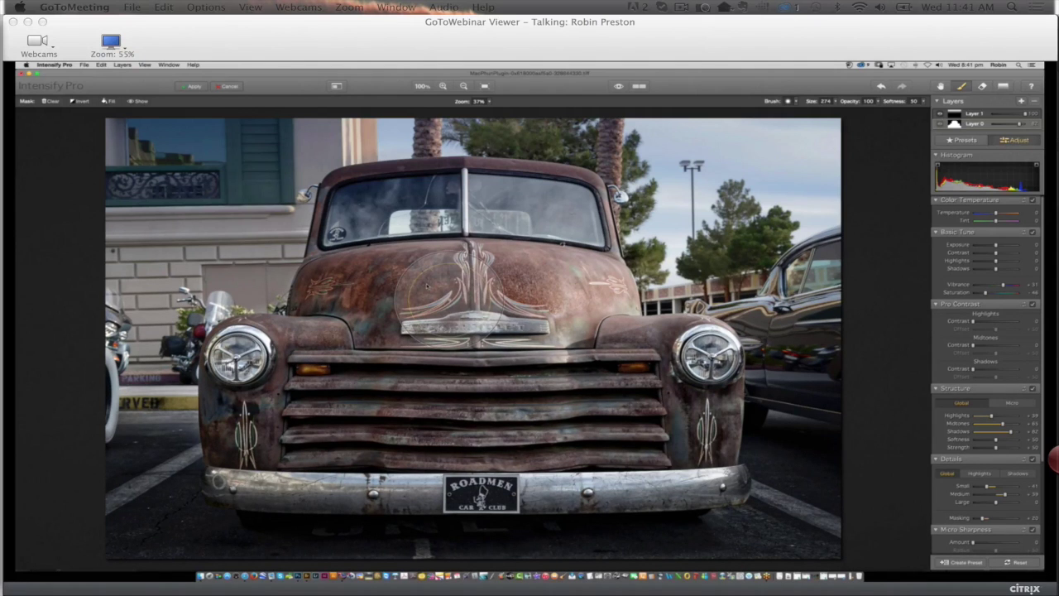
scroll(428, 286, "down", 2)
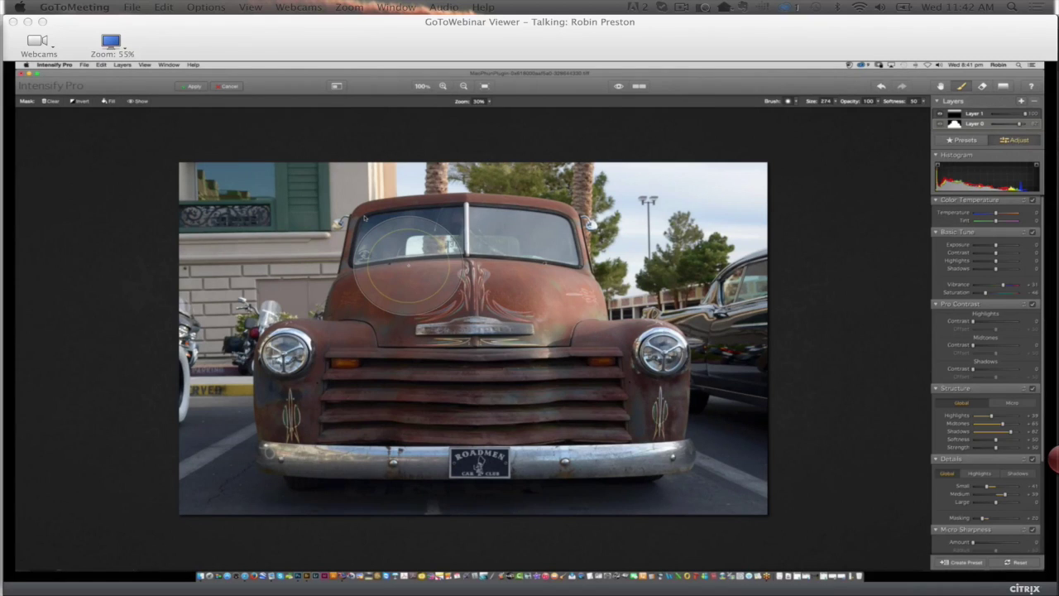
Cancel the filter, close the truck photo, and open _DSC2739.NEF from Adobe Bridge through Camera Raw into Photoshop.
left_click(228, 86)
key("super+w")
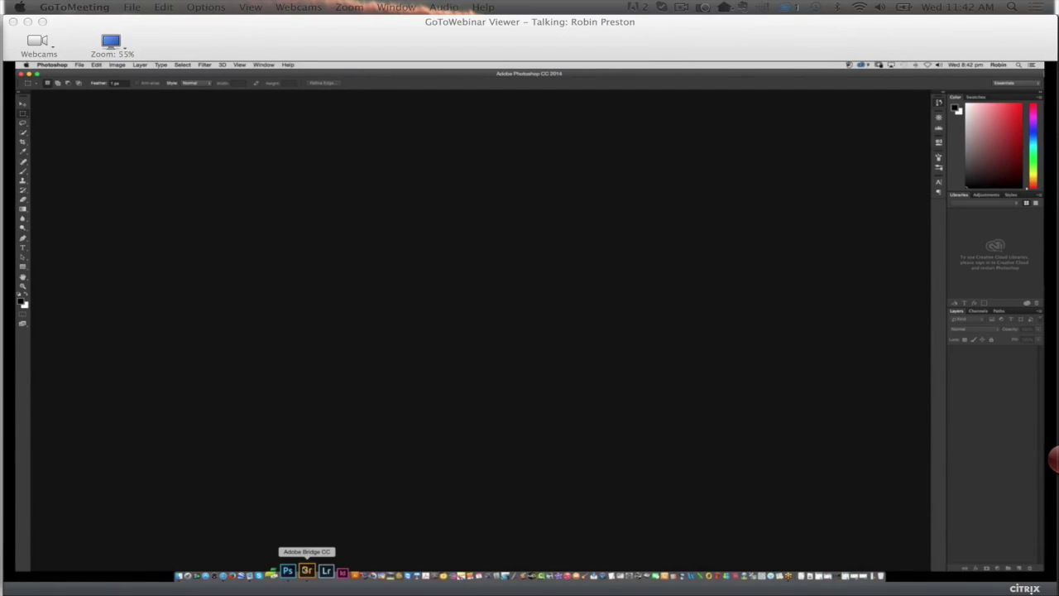
left_click(307, 570)
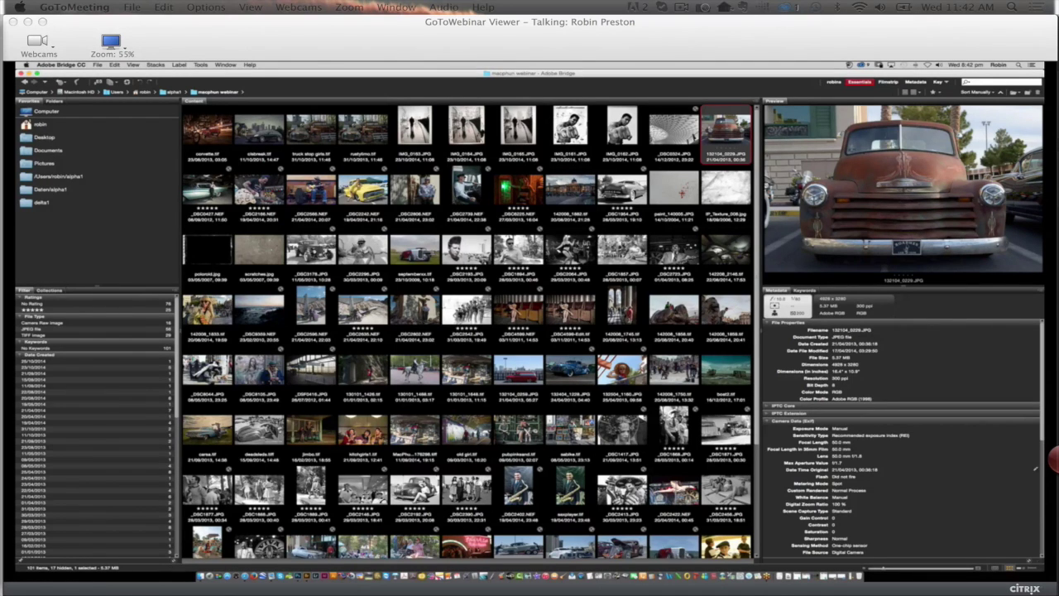
left_click(466, 190)
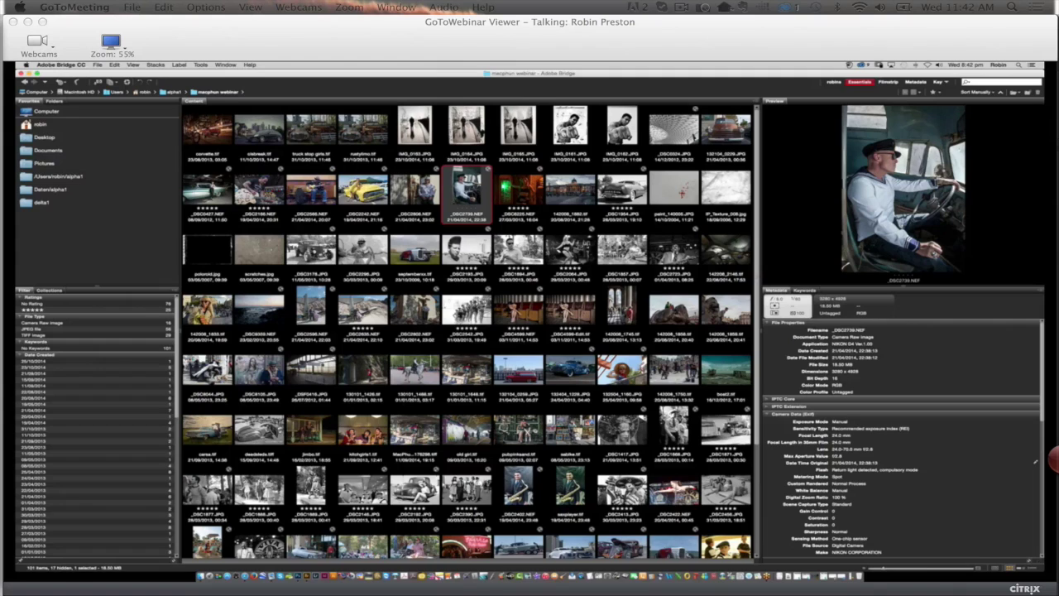
double_click(467, 190)
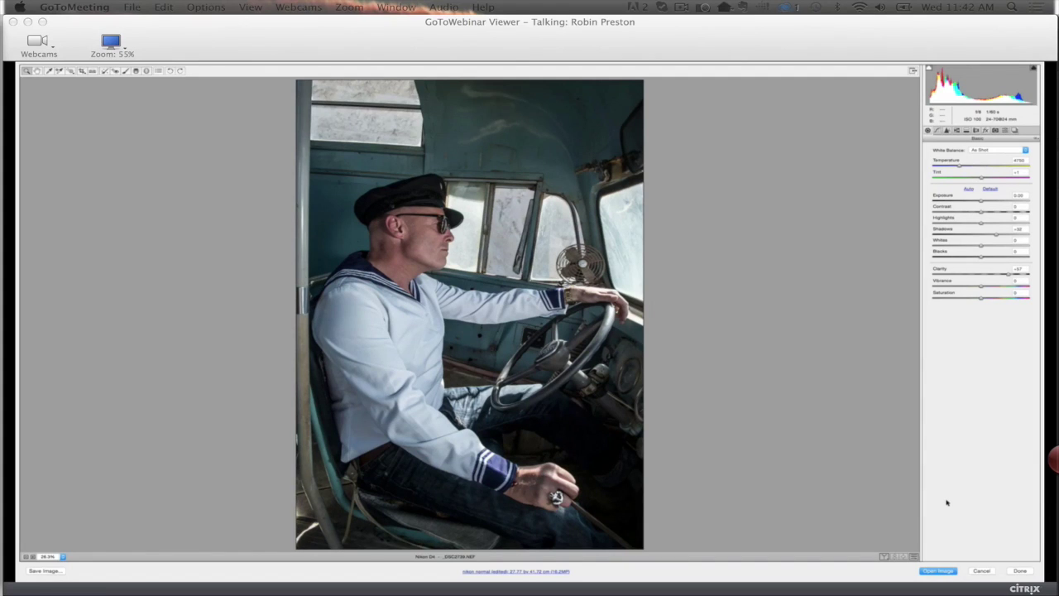
left_click(942, 571)
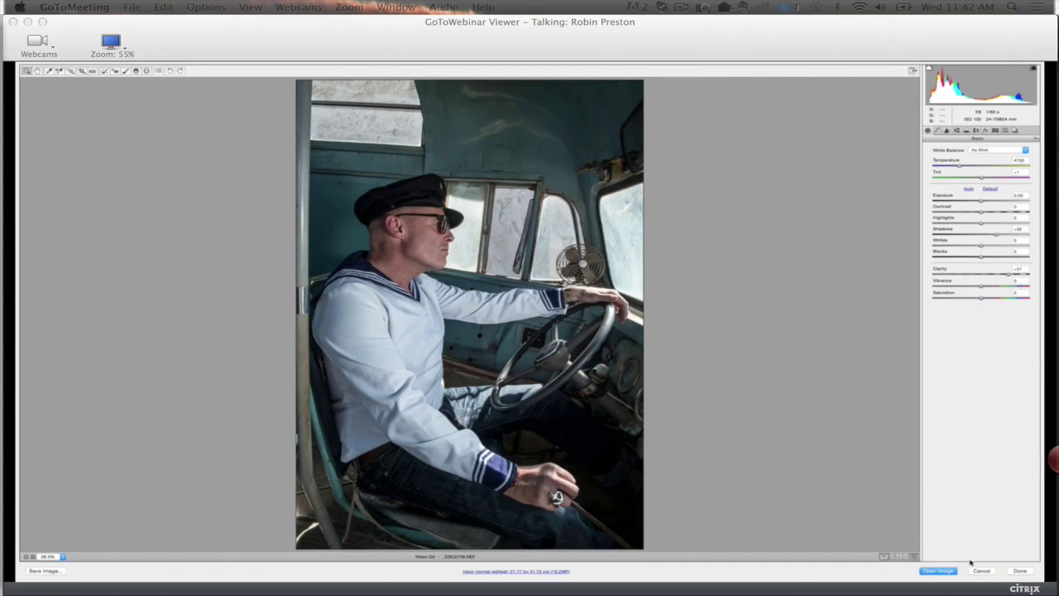
left_click(930, 572)
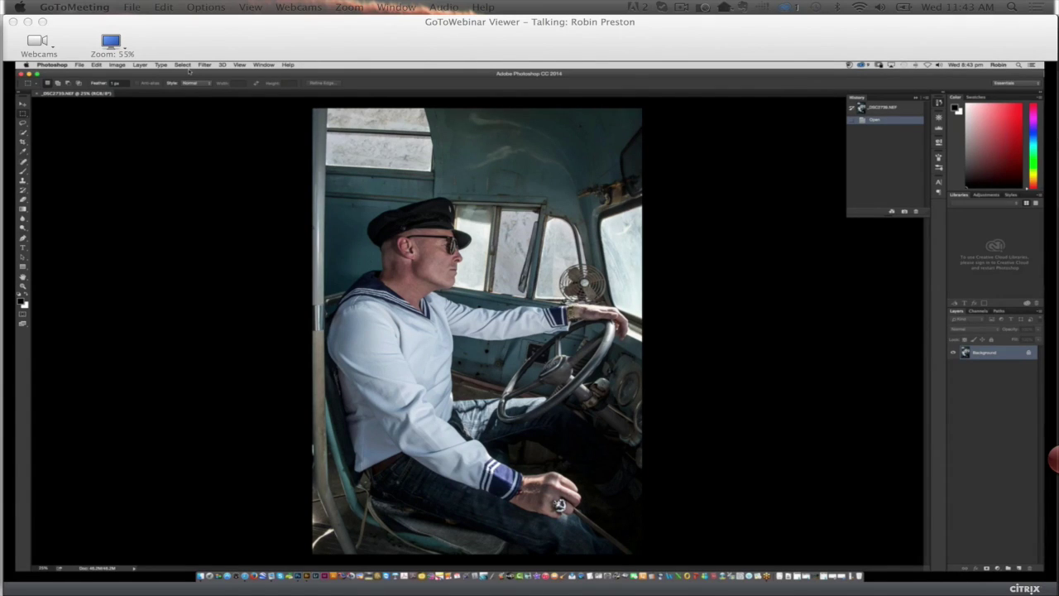
Launch the Macphun Intensify Pro filter on the sailor portrait and show the before and after views side by side.
left_click(206, 66)
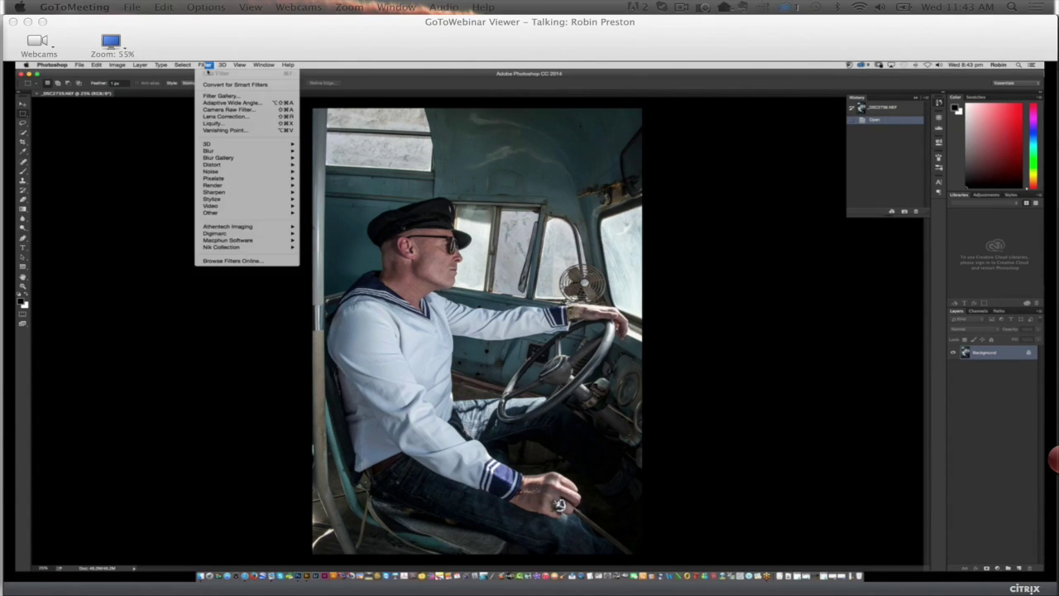
mouse_move(235, 242)
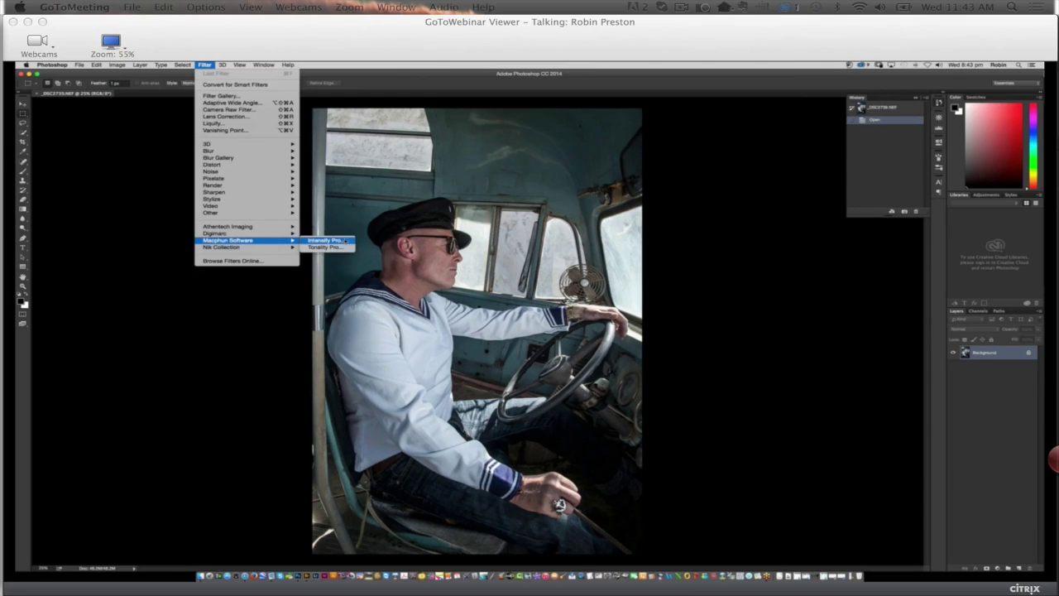
left_click(343, 241)
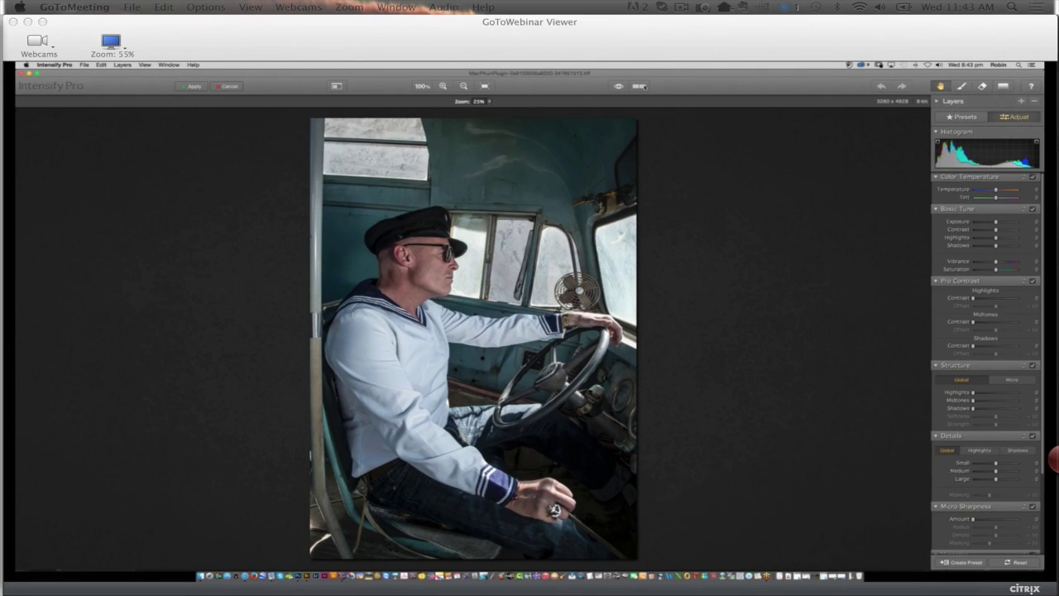
left_click(638, 85)
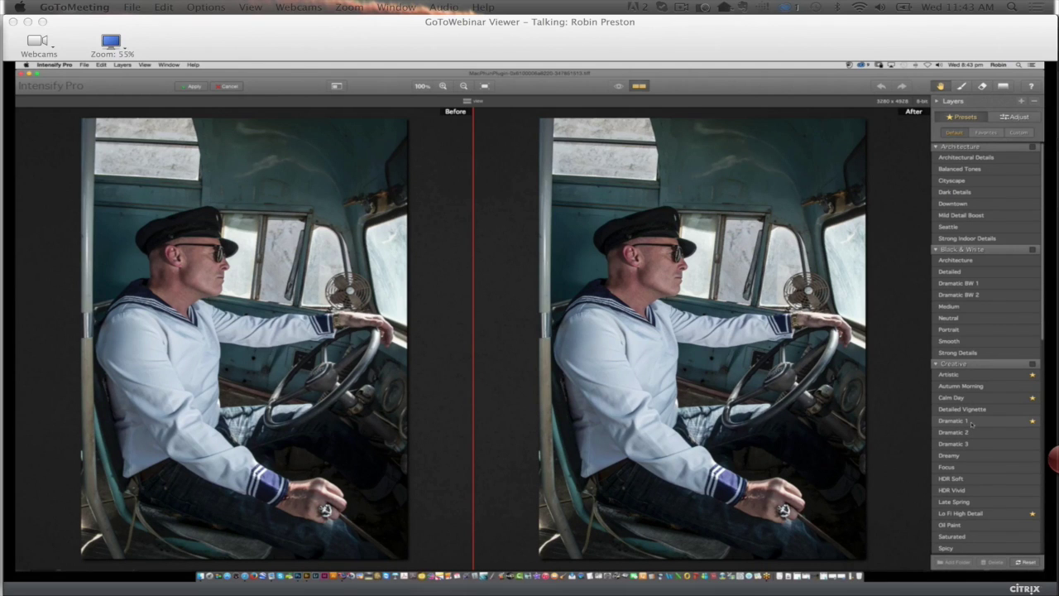
Try the Dramatic 1 preset, apply Dramatic 2 to the portrait instead, and raise its Vibrance to 93.
left_click(972, 422)
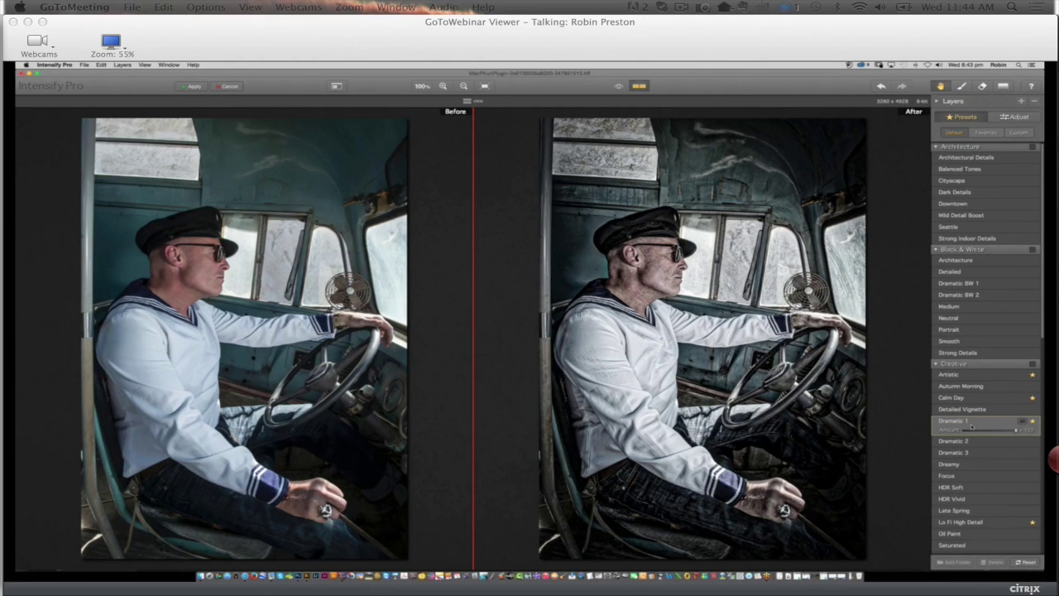
left_click(968, 443)
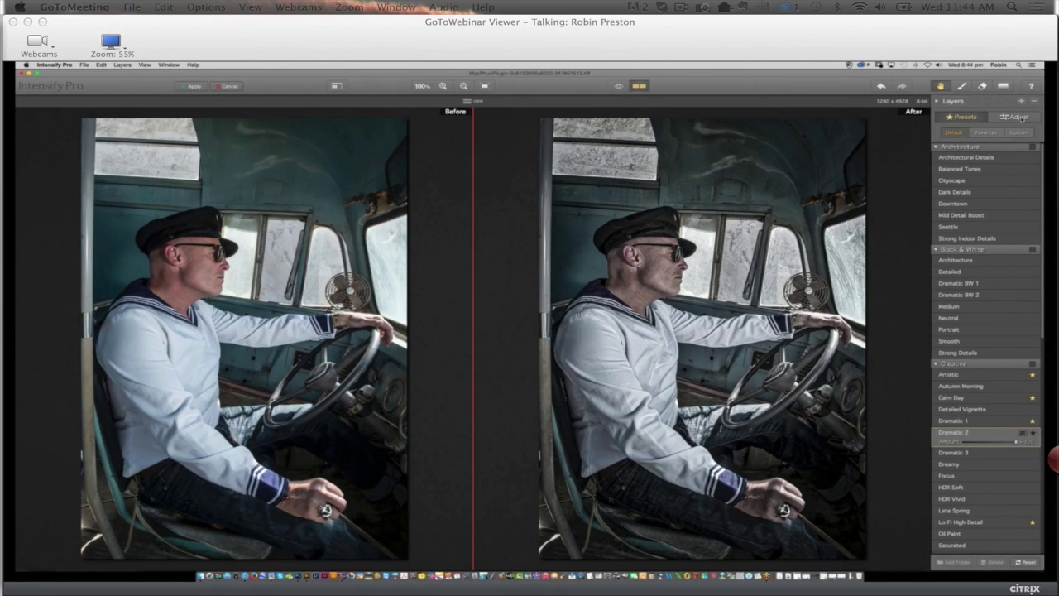
left_click(1021, 117)
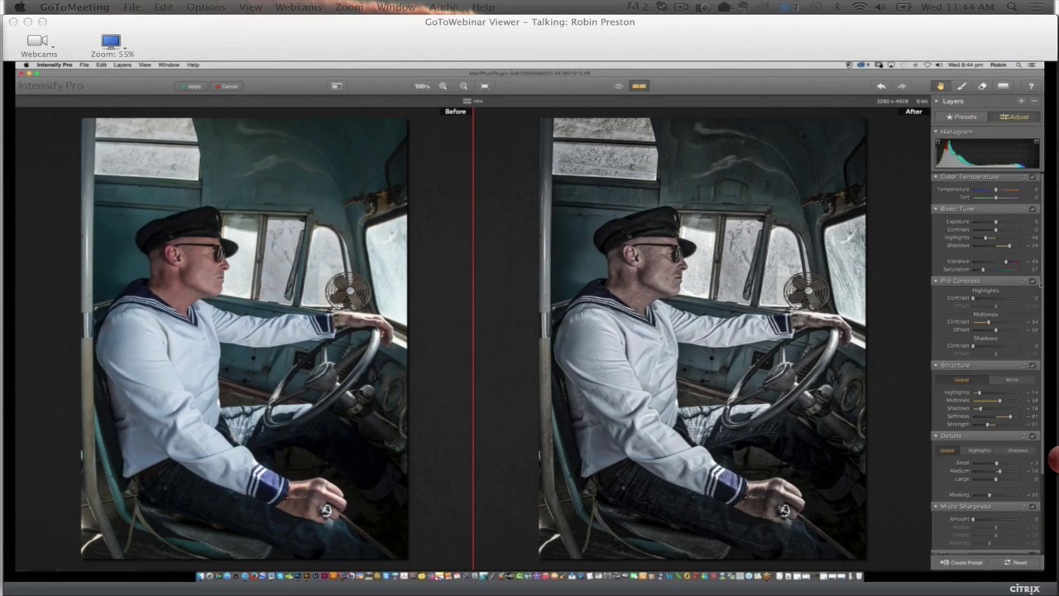
left_click_drag(1008, 263, 1011, 262)
left_click_drag(1009, 262, 1015, 262)
left_click_drag(1015, 262, 1018, 262)
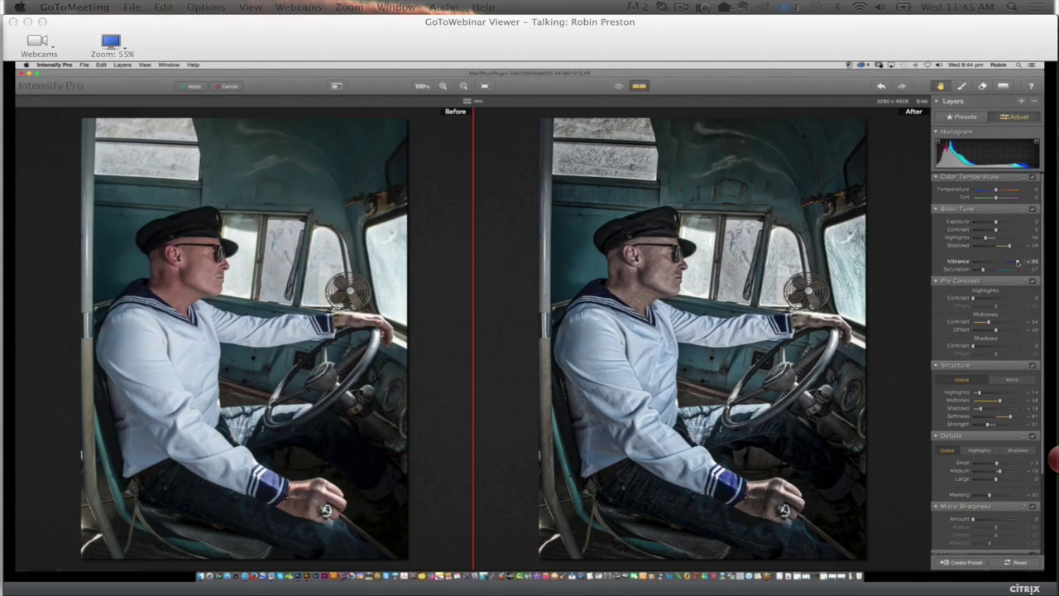
Raise the Vibrance of the sailor portrait to 100 and add a second adjustment layer.
left_click_drag(1016, 262, 1020, 263)
left_click(938, 102)
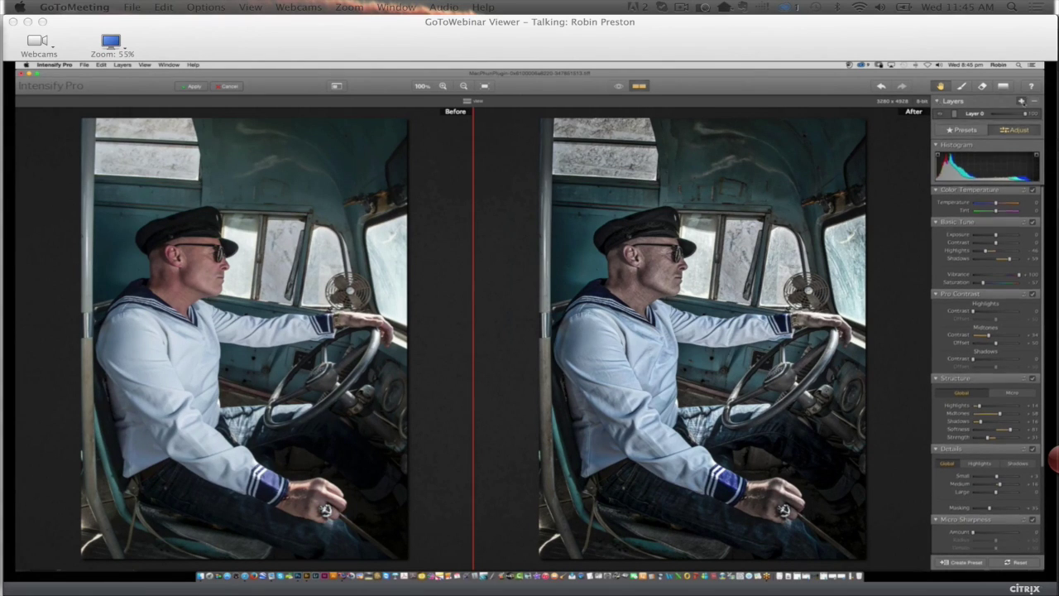
left_click(1021, 100)
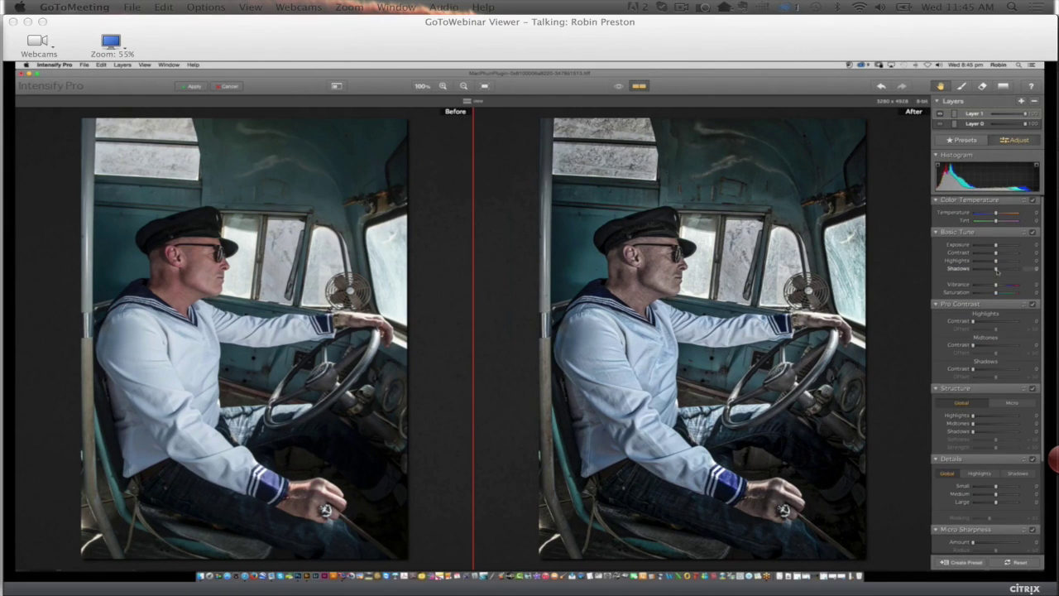
Raise the Basic Tune Shadows on the new Layer 1.
left_click_drag(996, 270, 997, 271)
left_click_drag(998, 270, 1000, 271)
left_click_drag(1000, 270, 1005, 271)
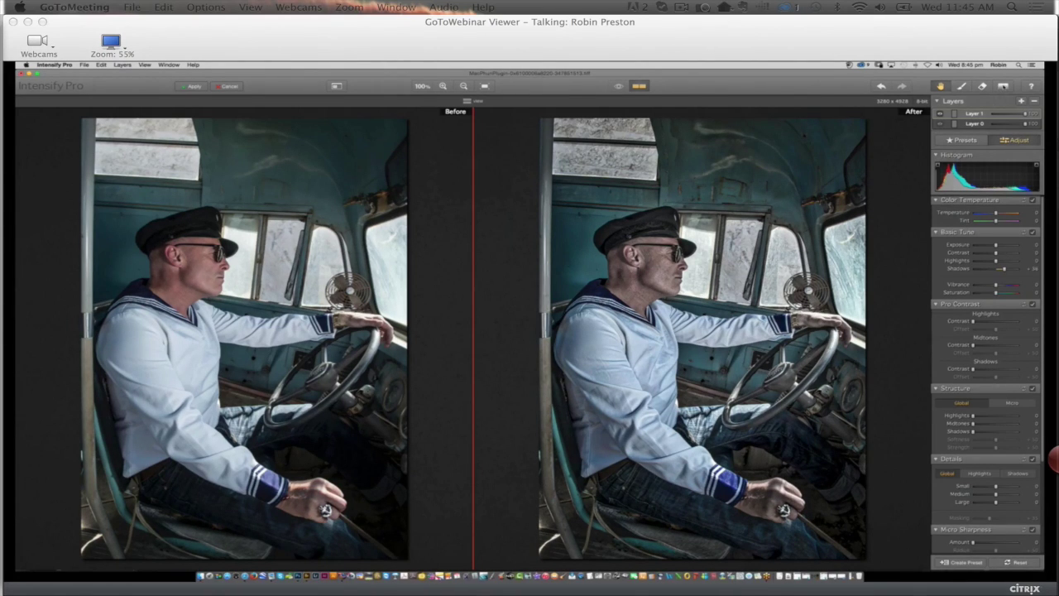
Darken the truck cab's ceiling with a gradient mask on Layer 1 and Exposure -29, and compare the before and after views.
key("g")
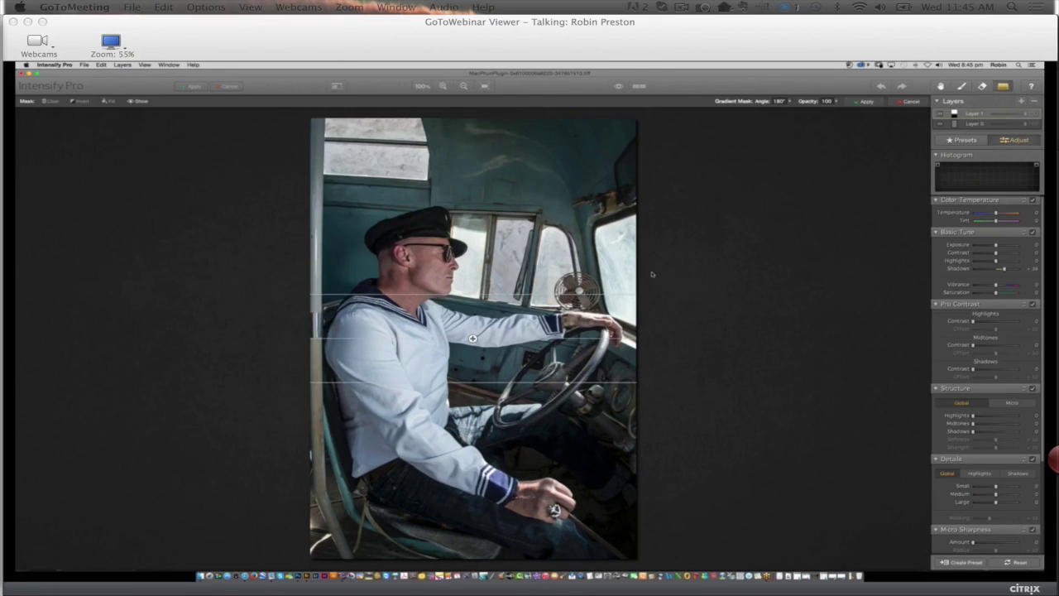
mouse_move(473, 159)
left_mouse_down()
mouse_move(465, 192)
mouse_move(470, 162)
left_mouse_up()
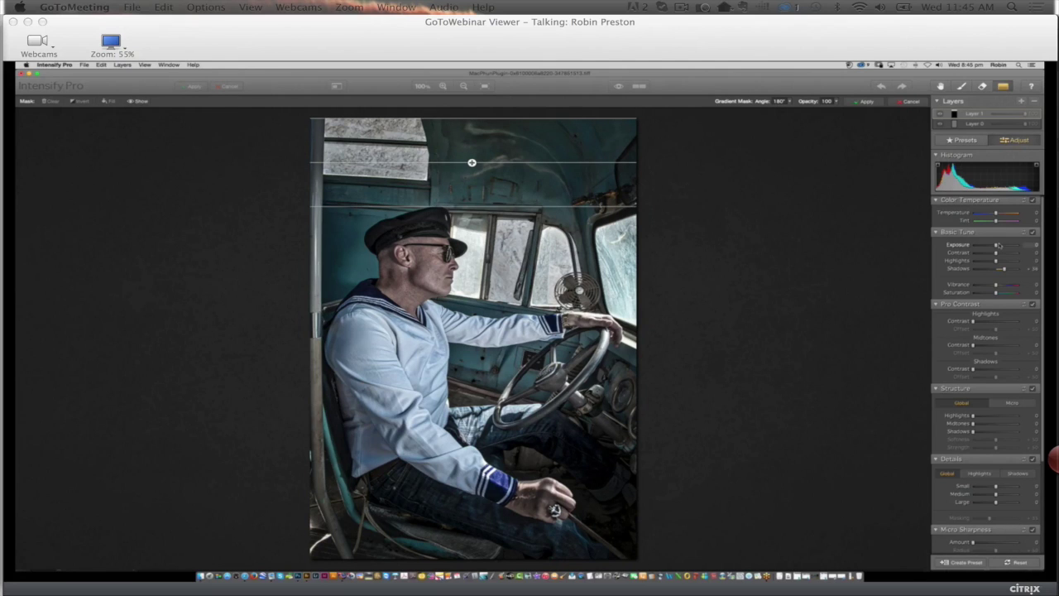
left_click_drag(996, 245, 989, 246)
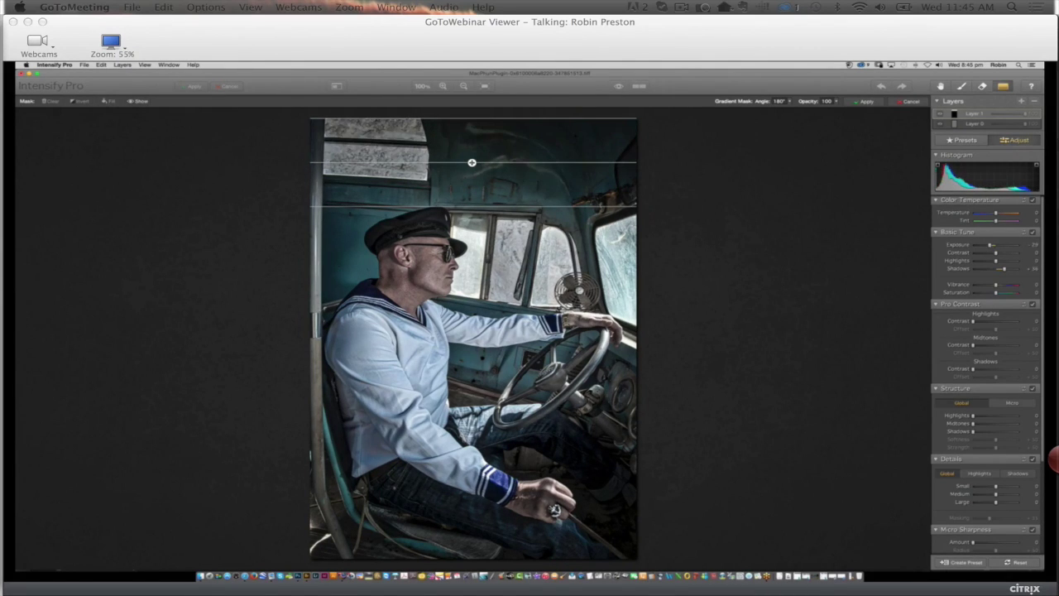
left_click_drag(480, 206, 473, 220)
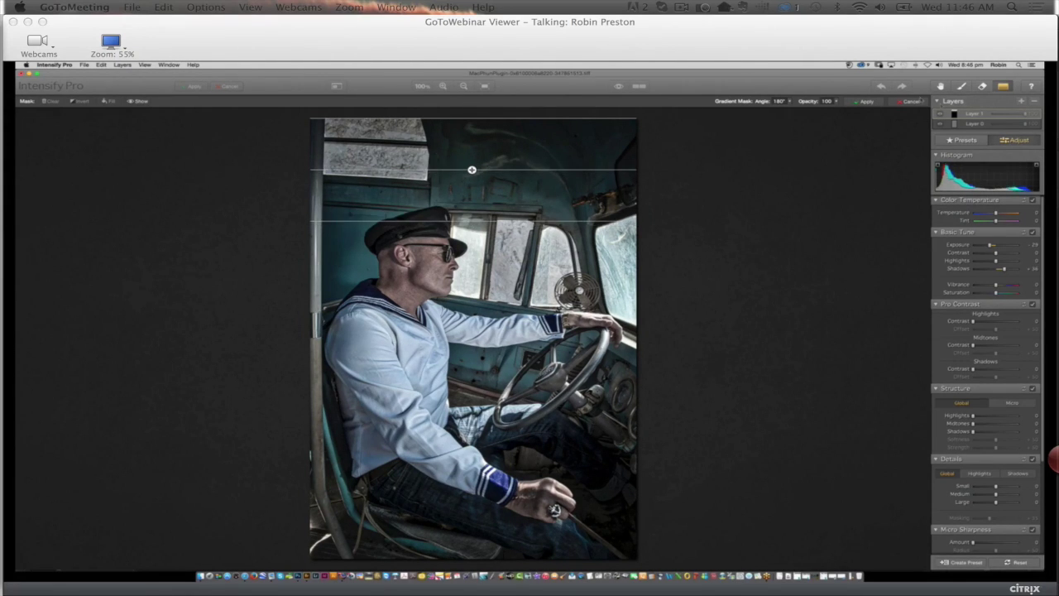
left_click(875, 103)
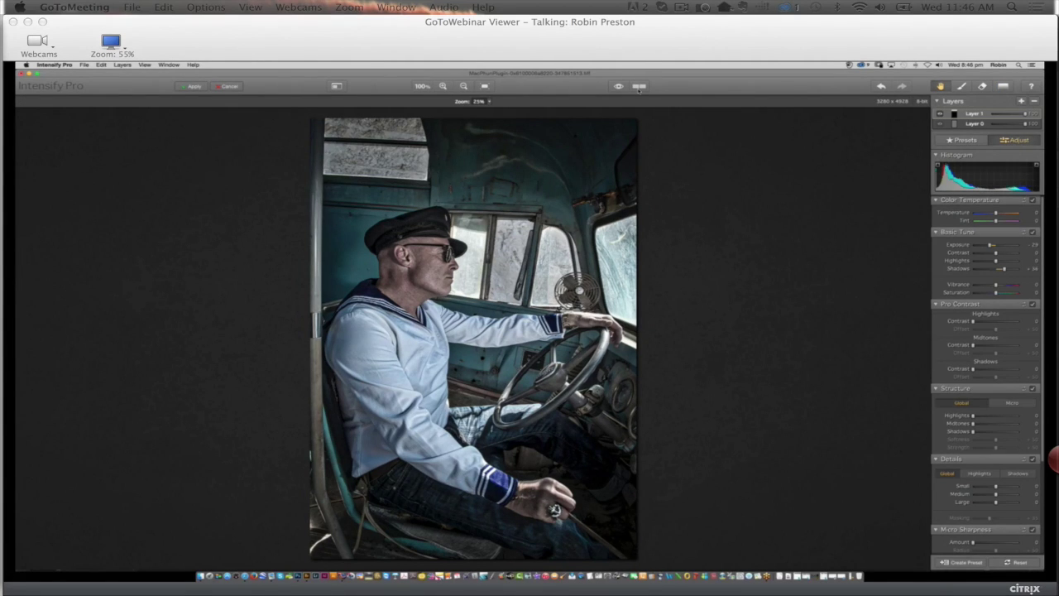
left_click(638, 86)
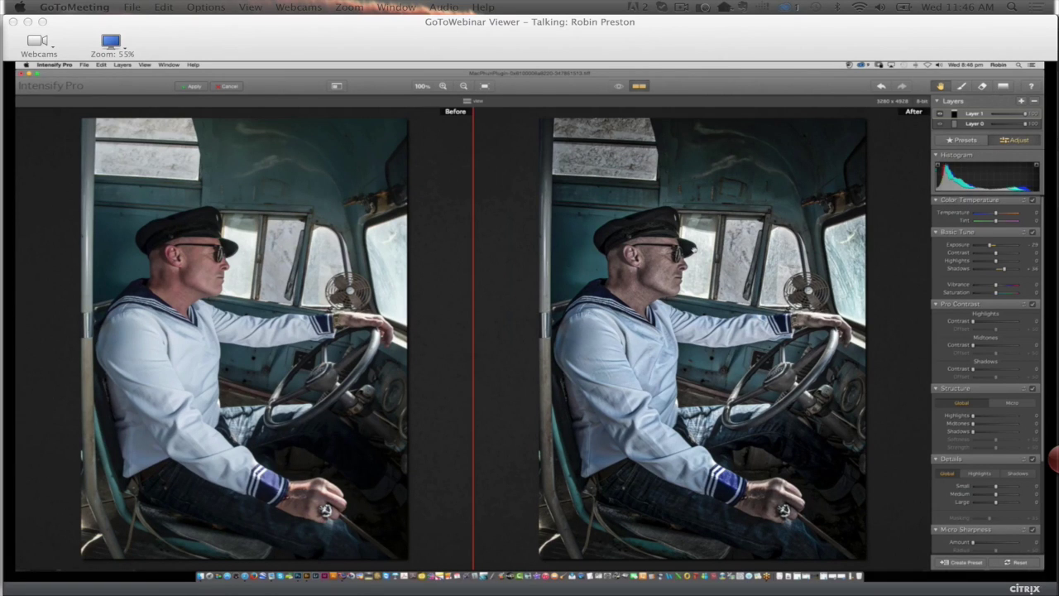
Cancel the Intensify Pro filter and close the sailor portrait without saving it.
left_click(229, 87)
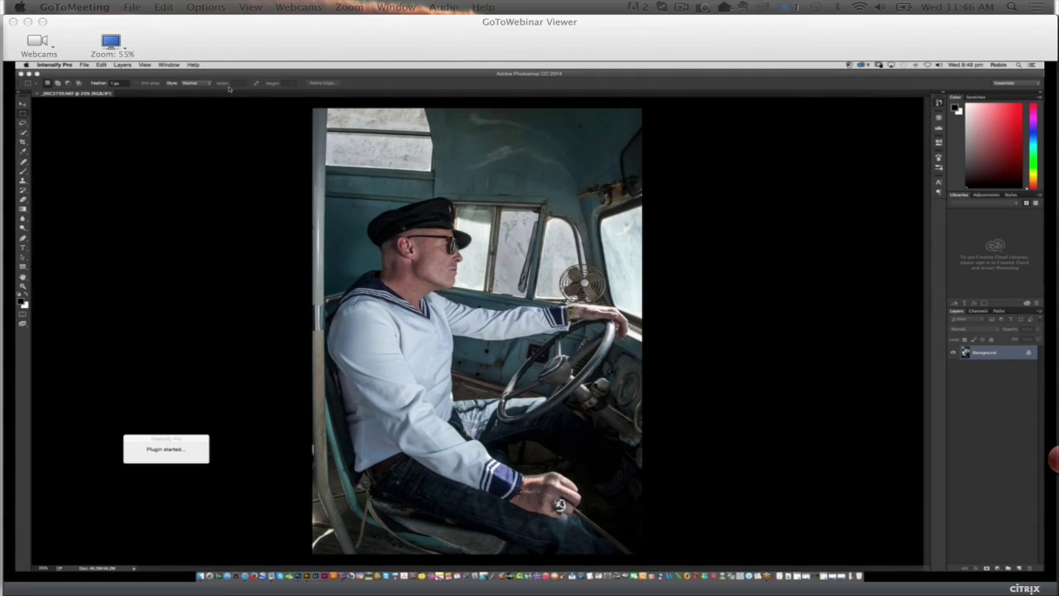
key("super+w")
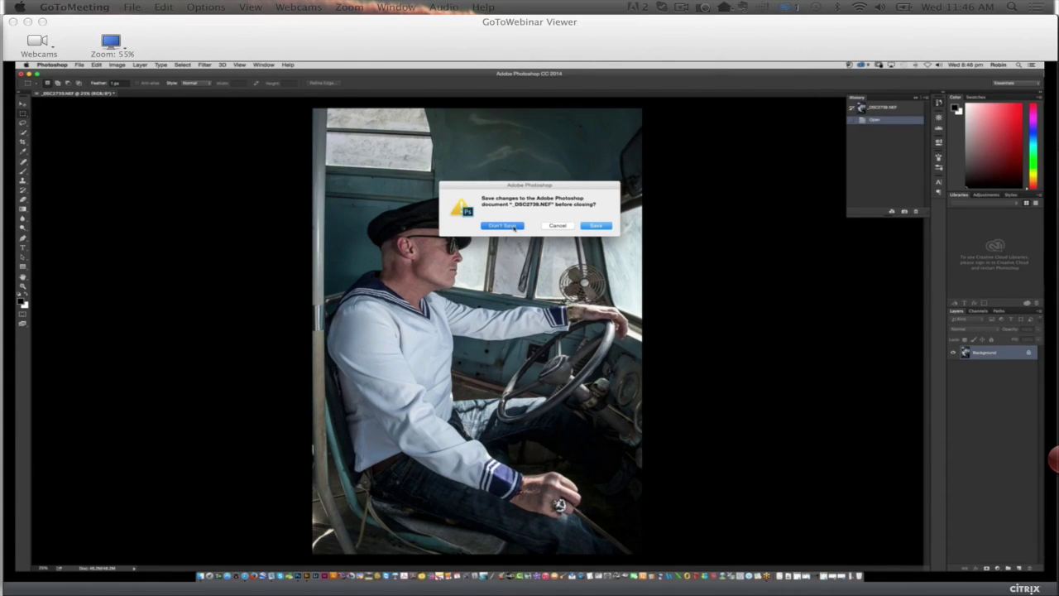
Open 142008_1882.tif from Adobe Bridge in Photoshop and make its Background layer the only visible, active layer.
left_click(308, 571)
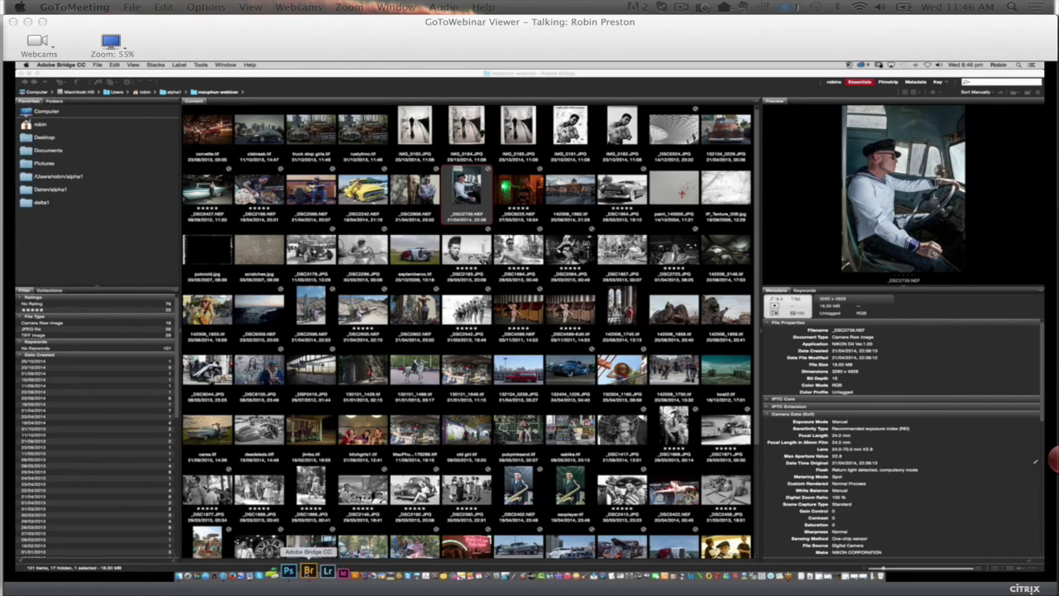
left_click(288, 571)
left_click(1008, 361)
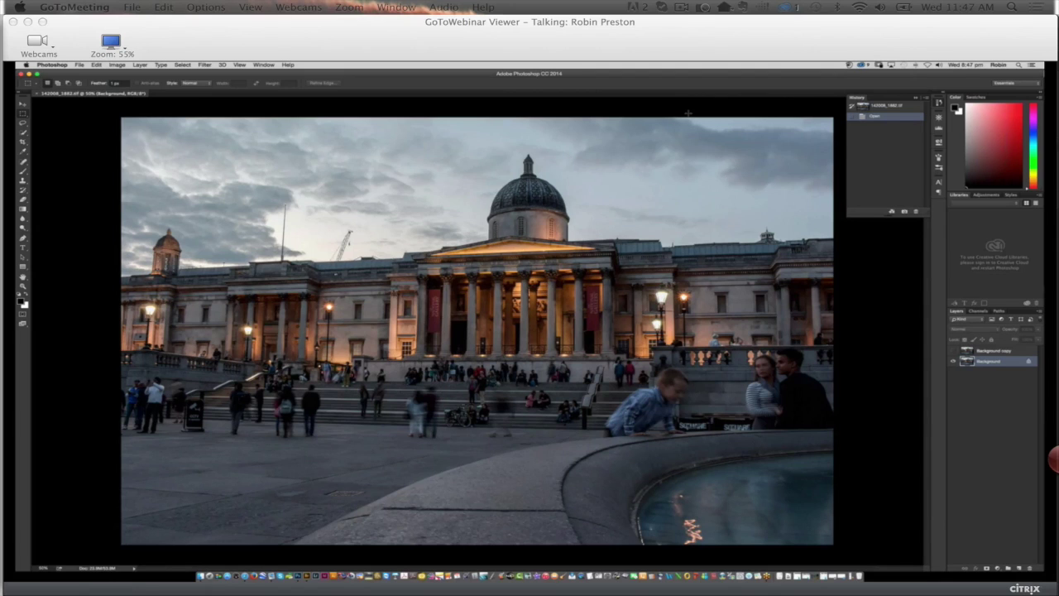
Launch the Macphun Intensify Pro filter on the domed building photo and show before and after side by side.
left_click(204, 65)
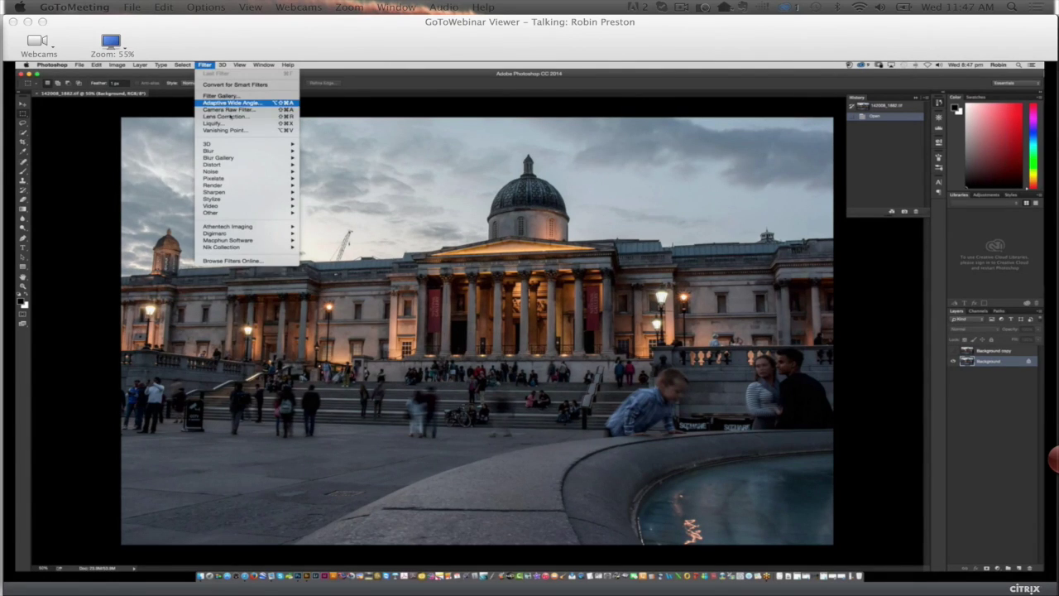
mouse_move(248, 240)
left_click(325, 241)
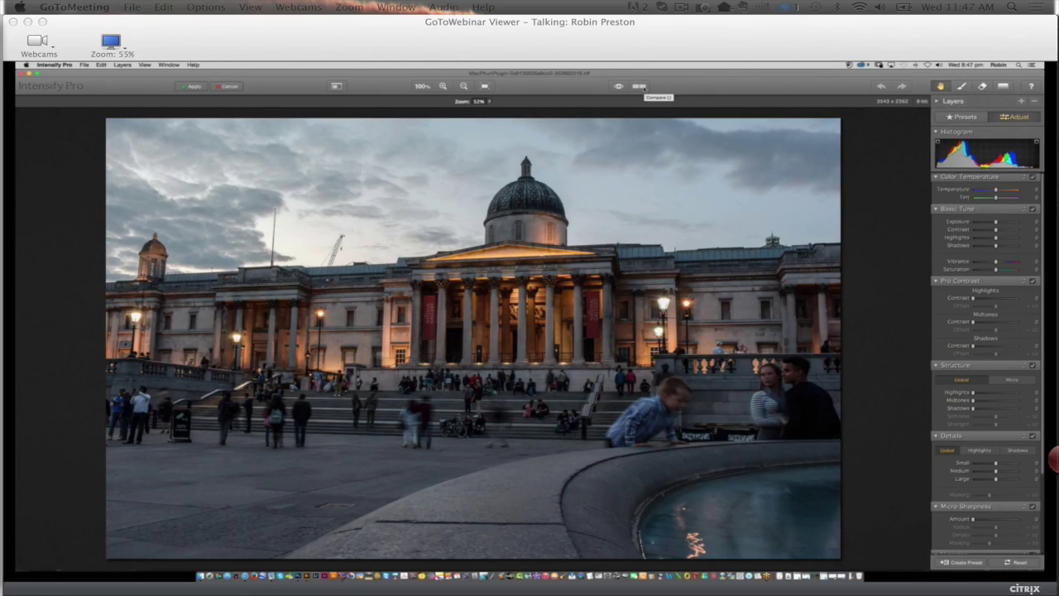
left_click(638, 86)
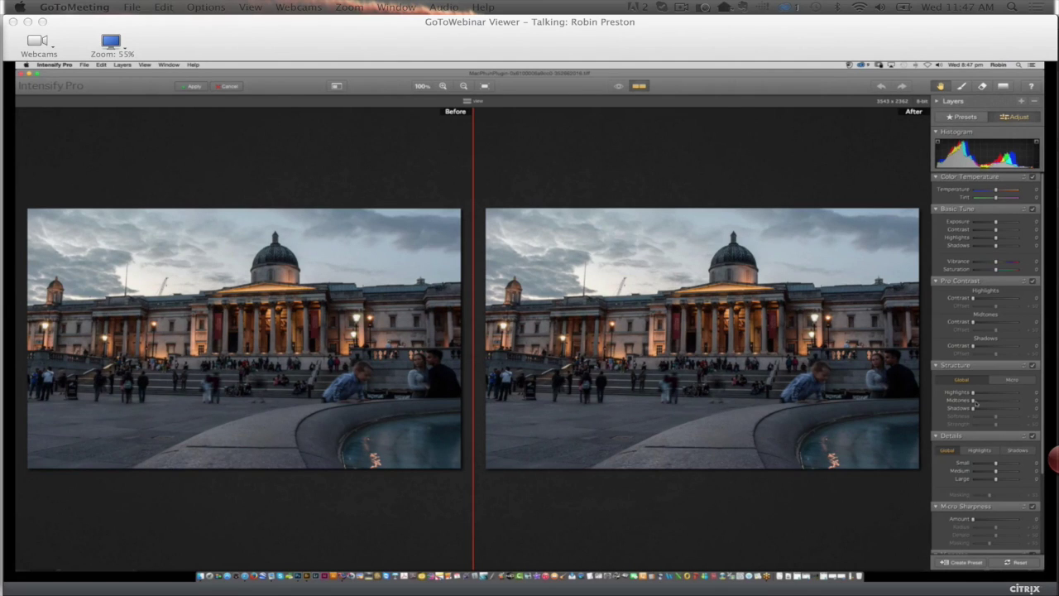
Try a strong global Structure Highlights boost on the cloudy sky, and cancel the filter.
left_click_drag(973, 392, 1003, 395)
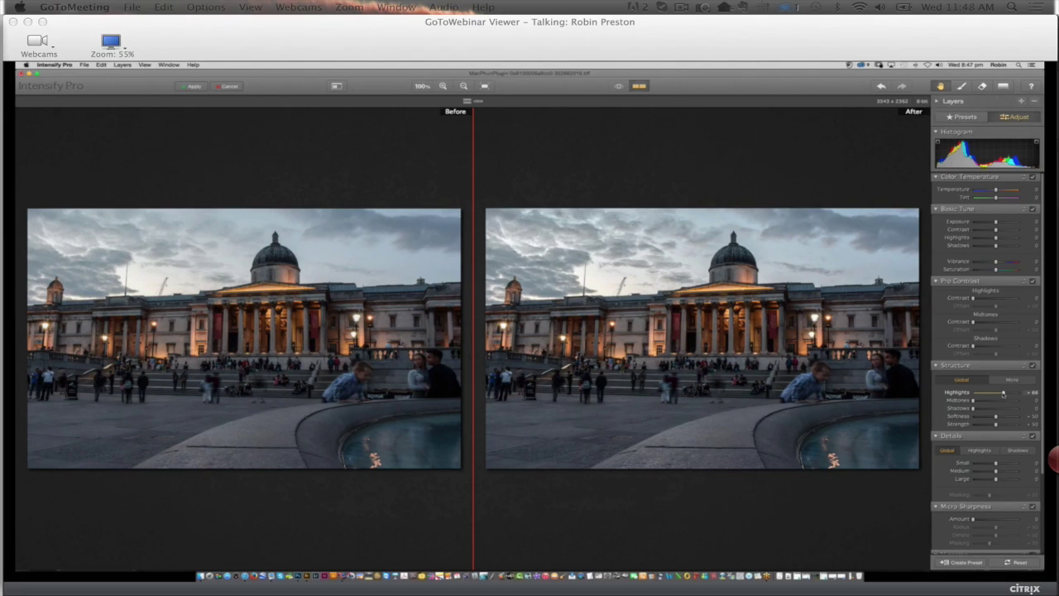
left_click_drag(1003, 395, 1006, 394)
left_click(226, 88)
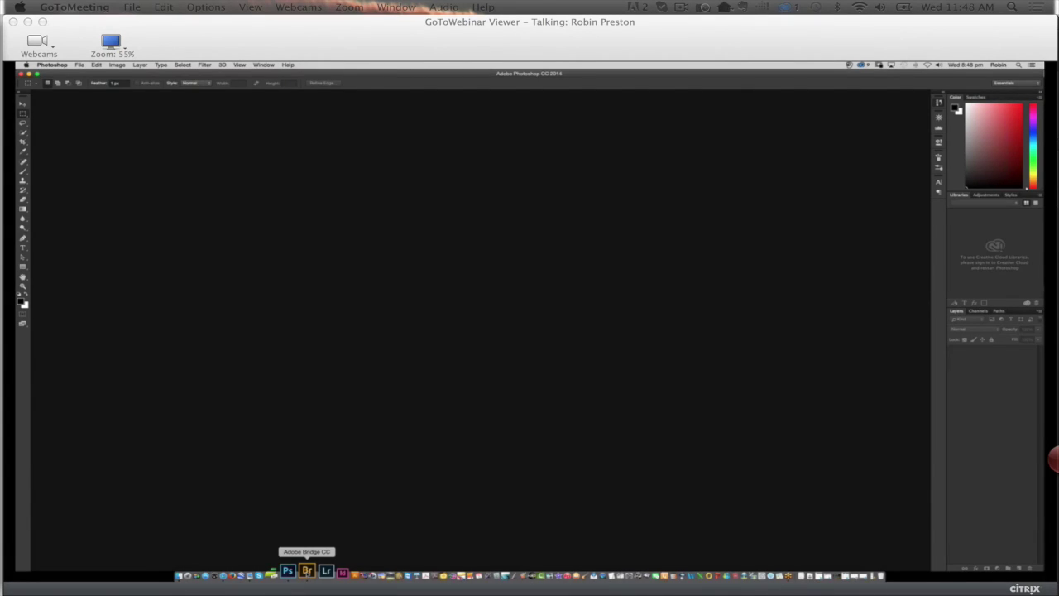
Switch to Adobe Bridge and open the guitarist NEF photo into Photoshop.
left_click(306, 571)
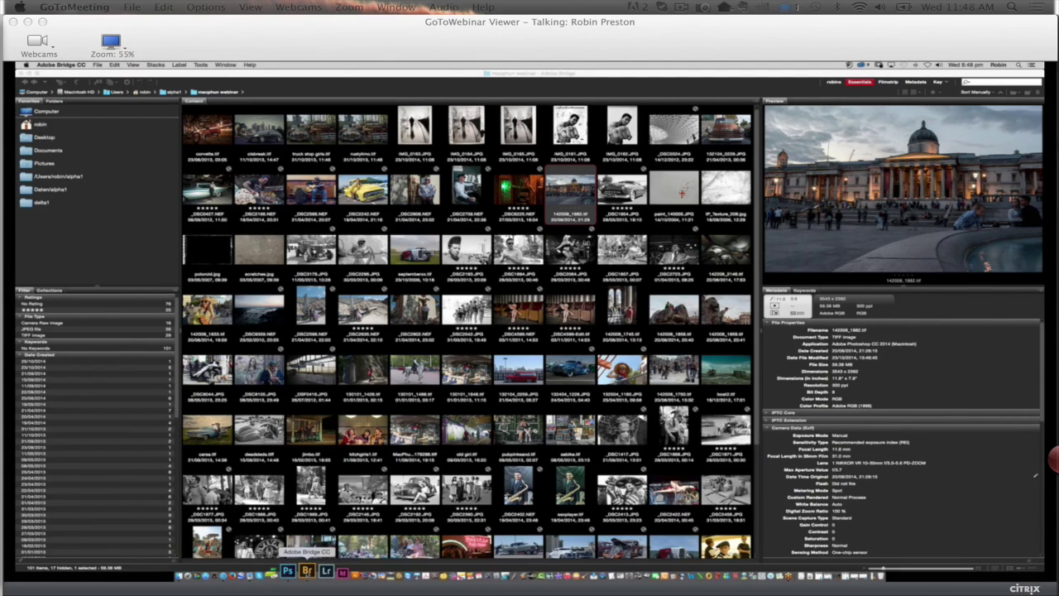
left_click(259, 189)
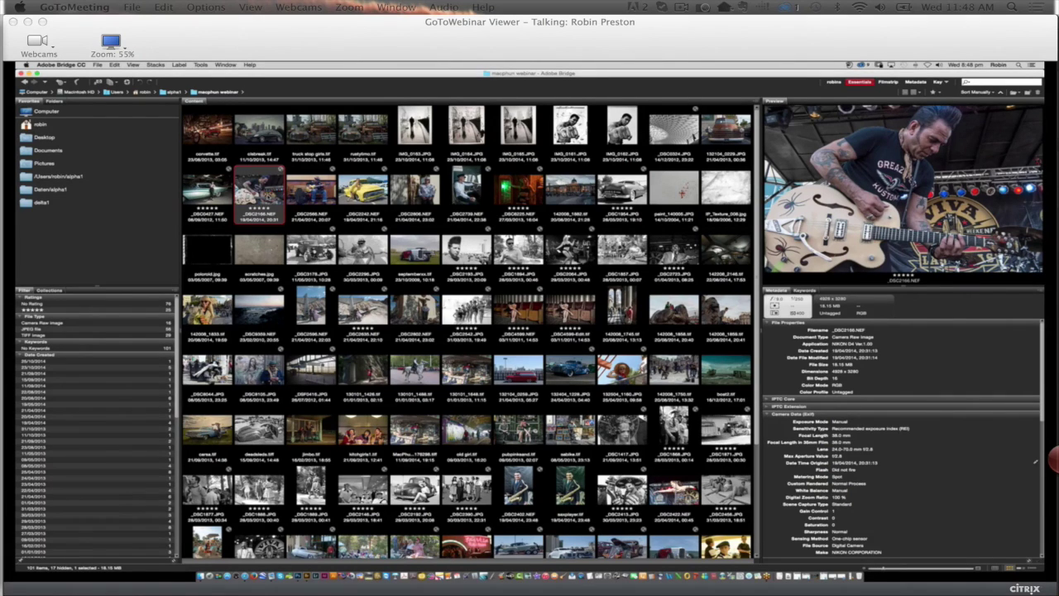
double_click(267, 195)
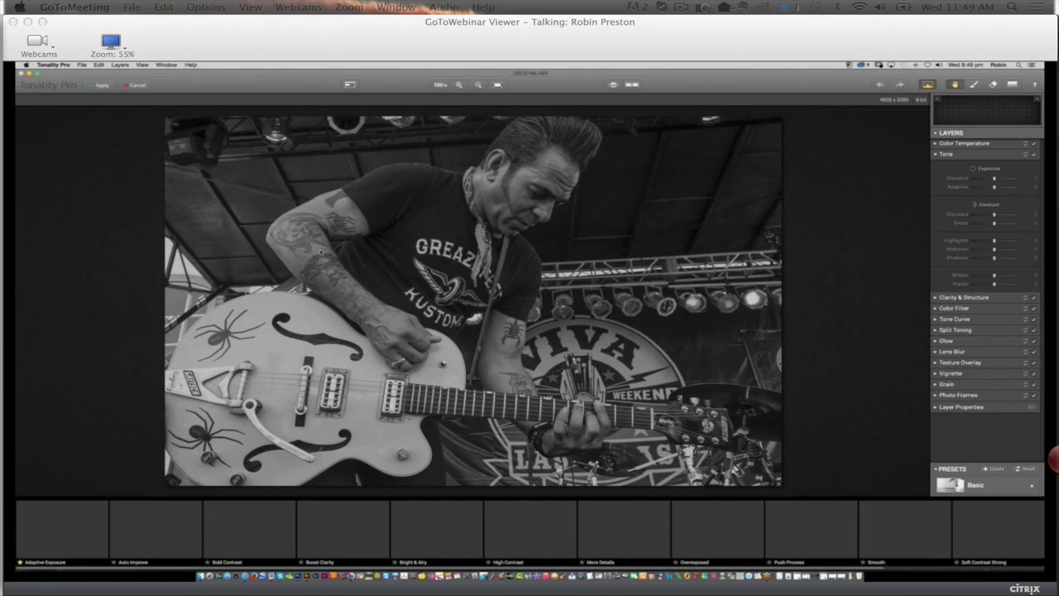
Cancel the Tonality Pro filter and launch Macphun Intensify Pro on the guitarist photo instead.
left_click(135, 84)
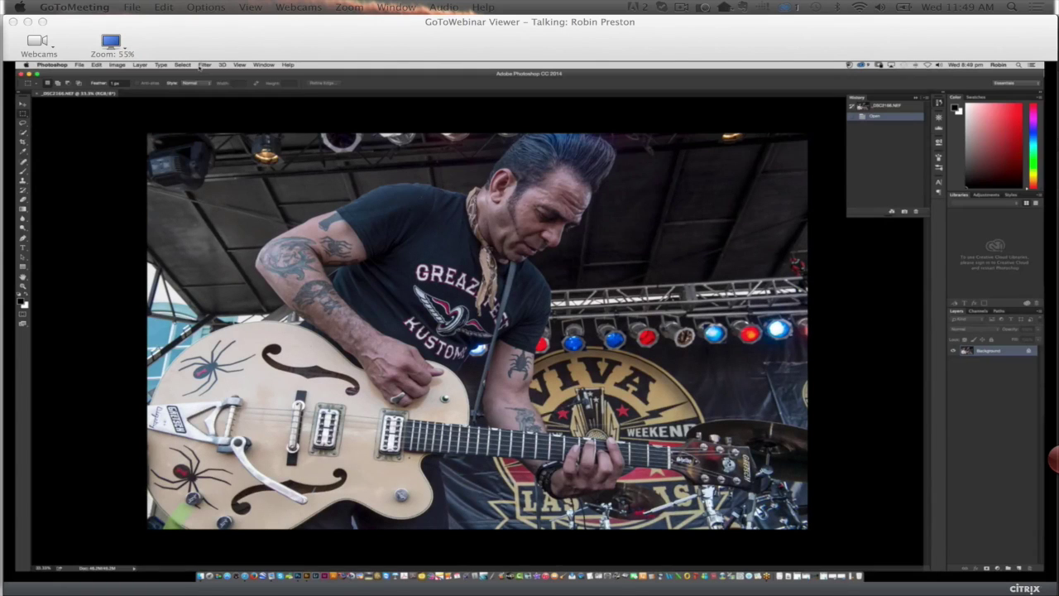
left_click(205, 65)
left_click(311, 240)
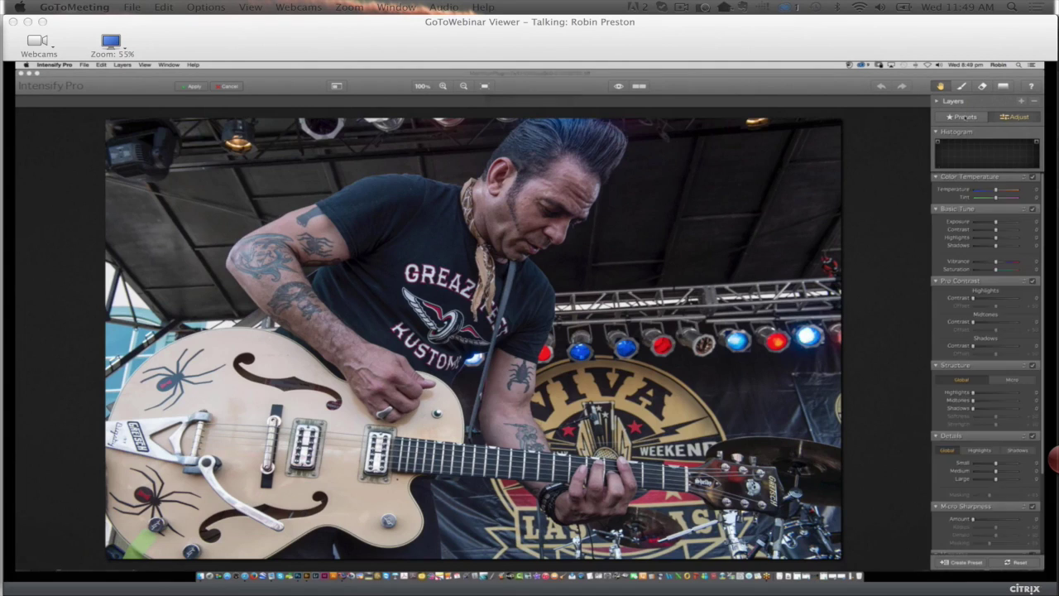
Apply the Artistic creative preset to the guitarist photo and show before and after side by side.
left_click(962, 116)
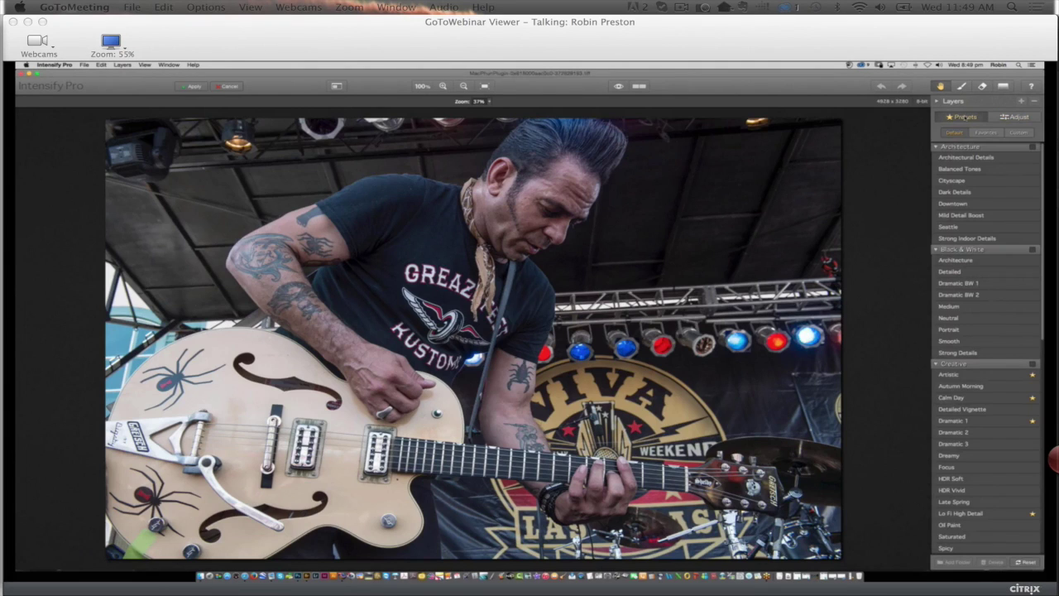
left_click(957, 375)
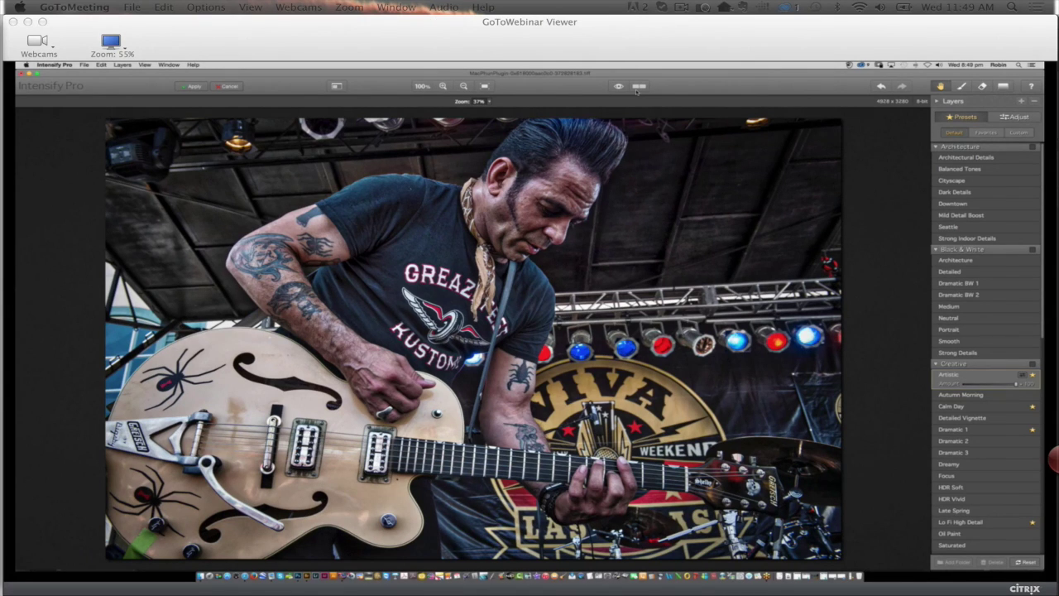
left_click(637, 87)
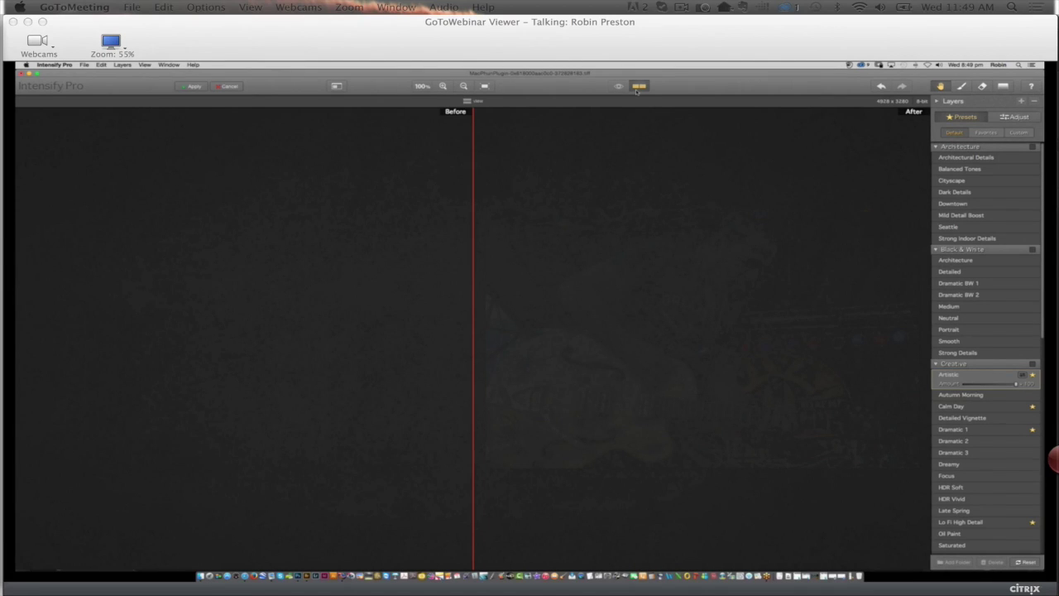
Raise the Basic Tune Shadows further and apply the Intensify Pro result to the guitarist photo.
left_click(1014, 117)
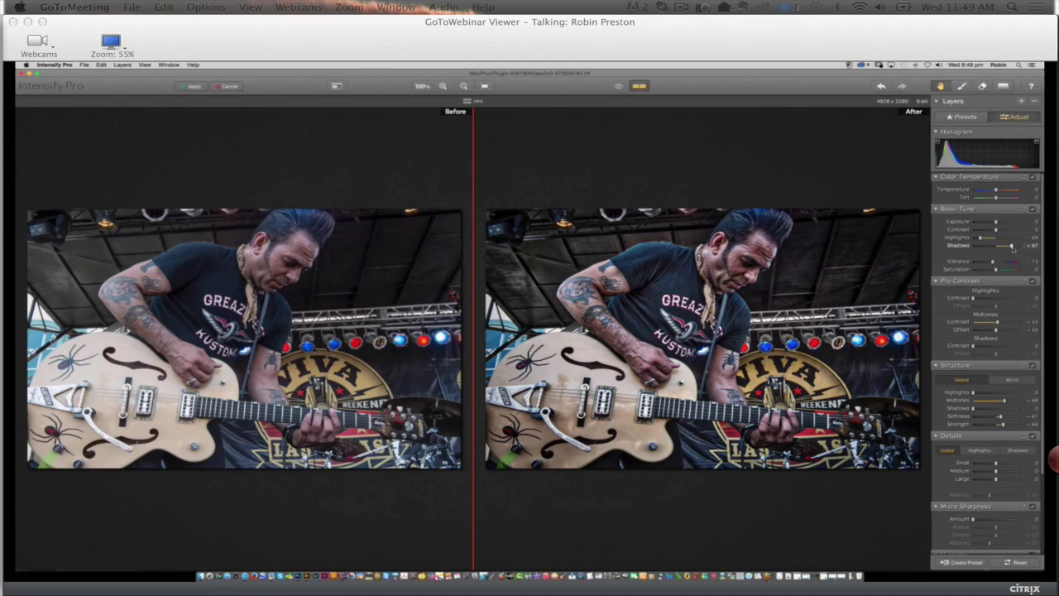
left_click_drag(1011, 248, 1017, 247)
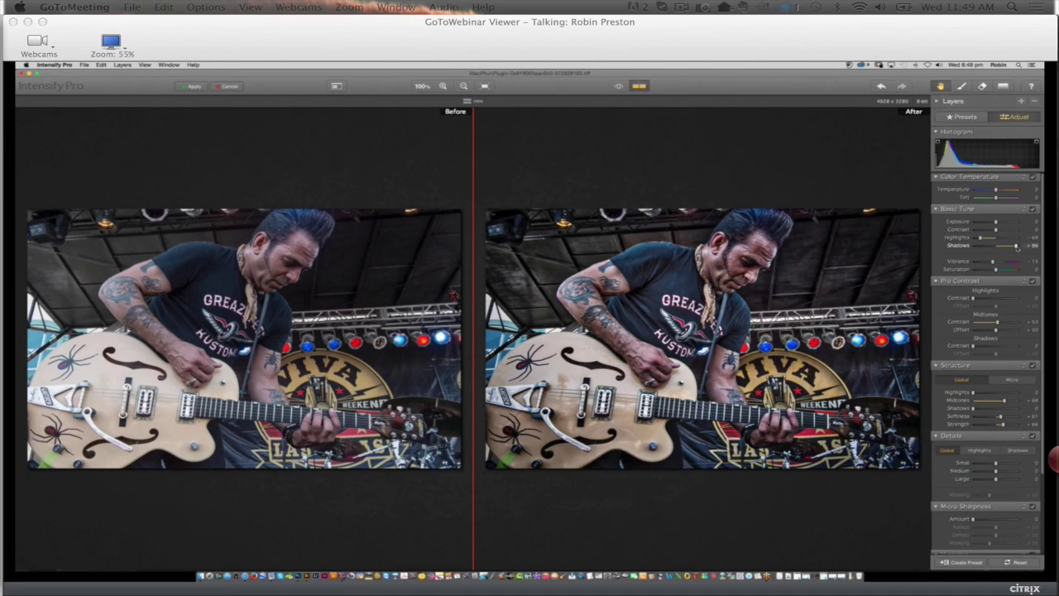
left_click(190, 87)
left_click(191, 86)
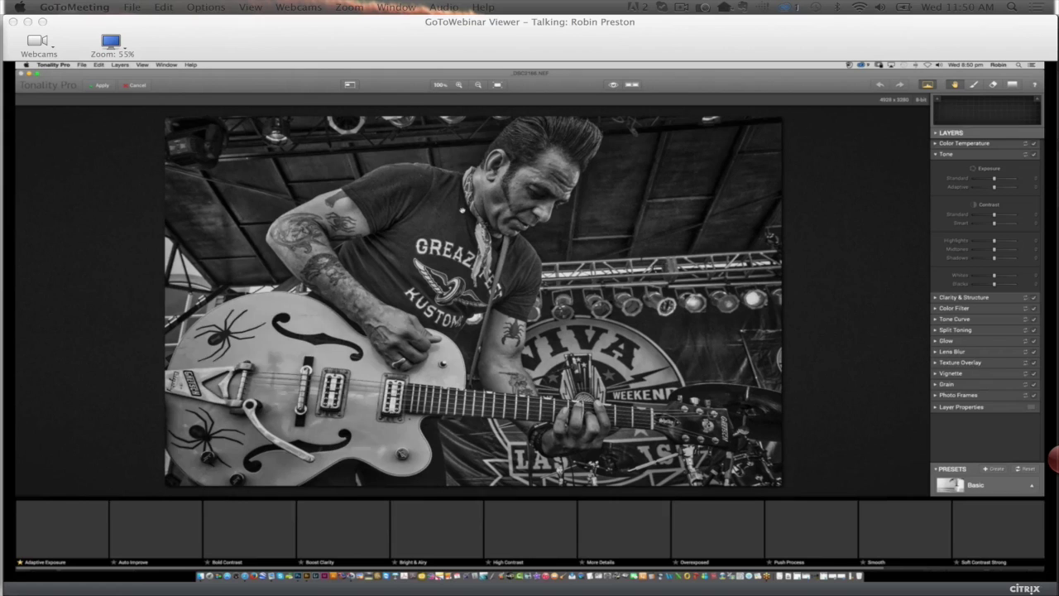
Look through the Color Temperature and Tone controls in Tonality Pro and show the Color Filter's Saturation settings.
left_click(939, 144)
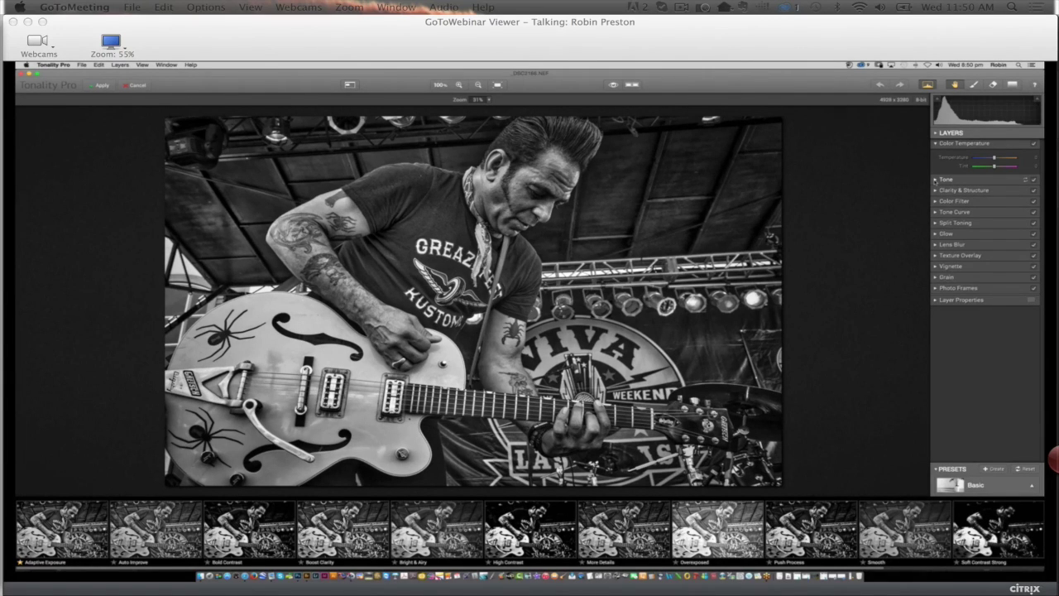
left_click(934, 180)
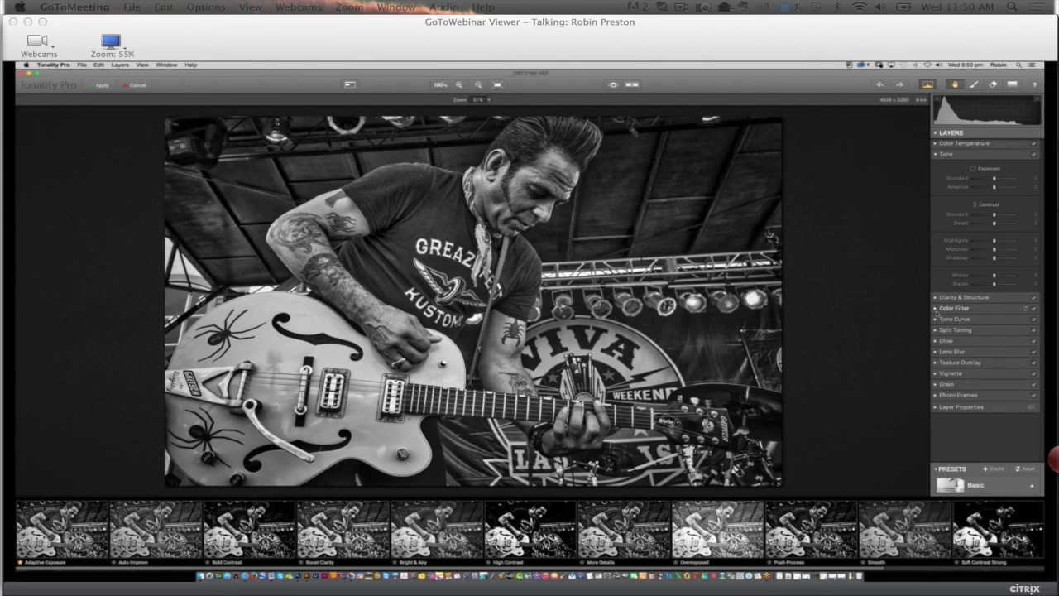
left_click(939, 308)
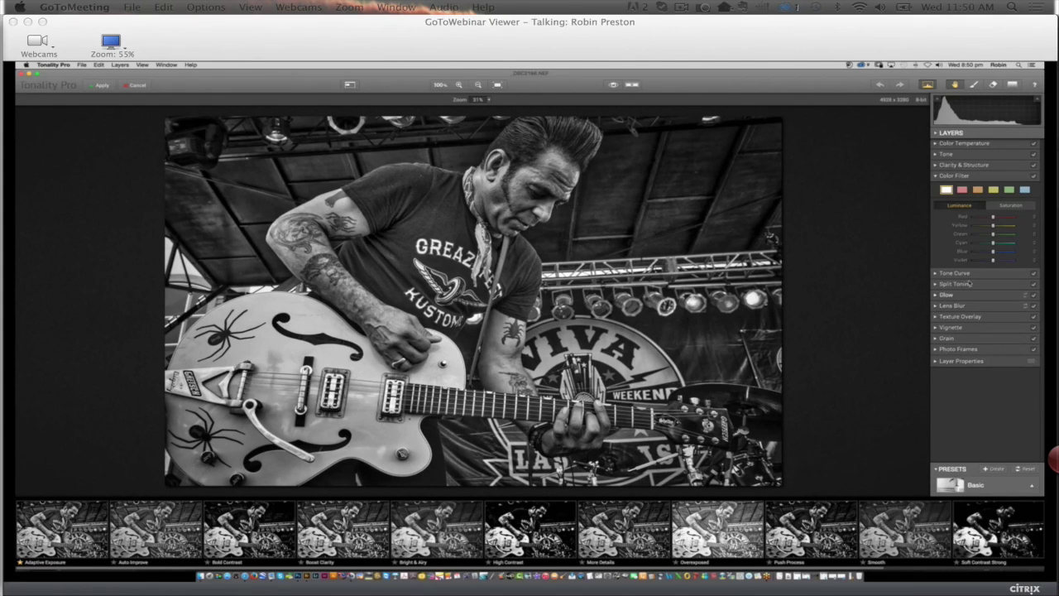
left_click(1008, 206)
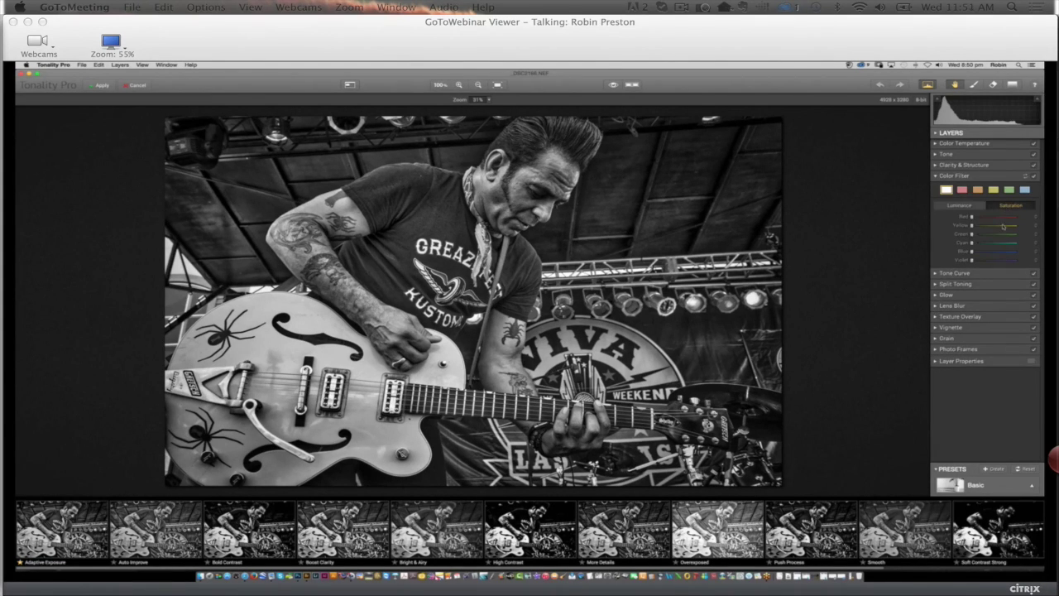
Bring back color by raising Red, Blue and Violet saturation, Yellow to 53 and Green to 34, and compare before and after.
left_click_drag(972, 217, 975, 219)
mouse_move(977, 218)
left_mouse_down()
mouse_move(989, 217)
mouse_move(981, 227)
left_mouse_up()
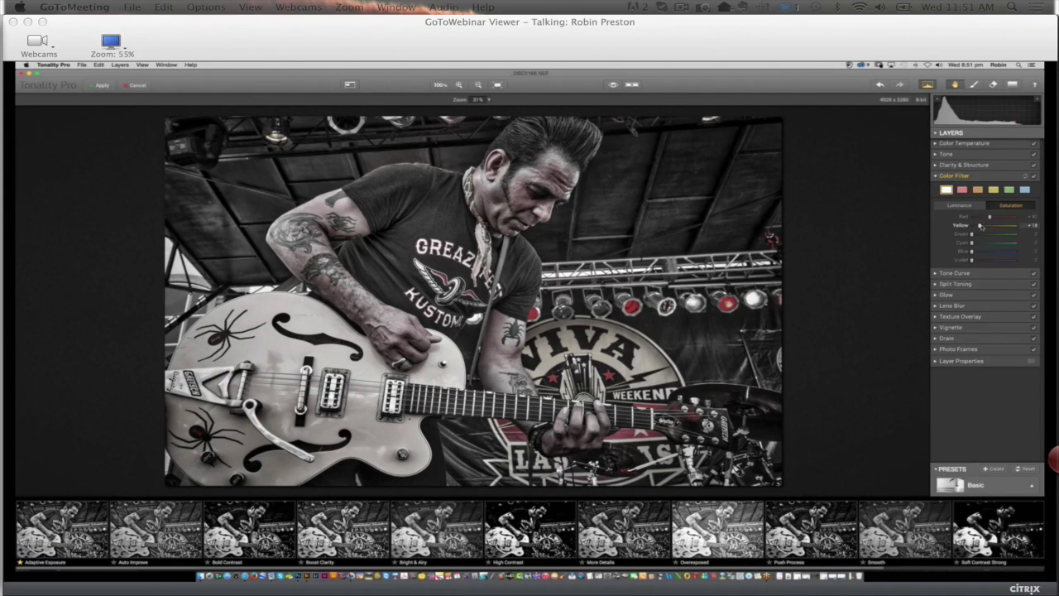
mouse_move(980, 226)
left_mouse_down()
mouse_move(995, 226)
mouse_move(986, 235)
left_mouse_up()
left_click_drag(971, 251, 995, 251)
left_click_drag(989, 217, 1004, 217)
left_click(632, 85)
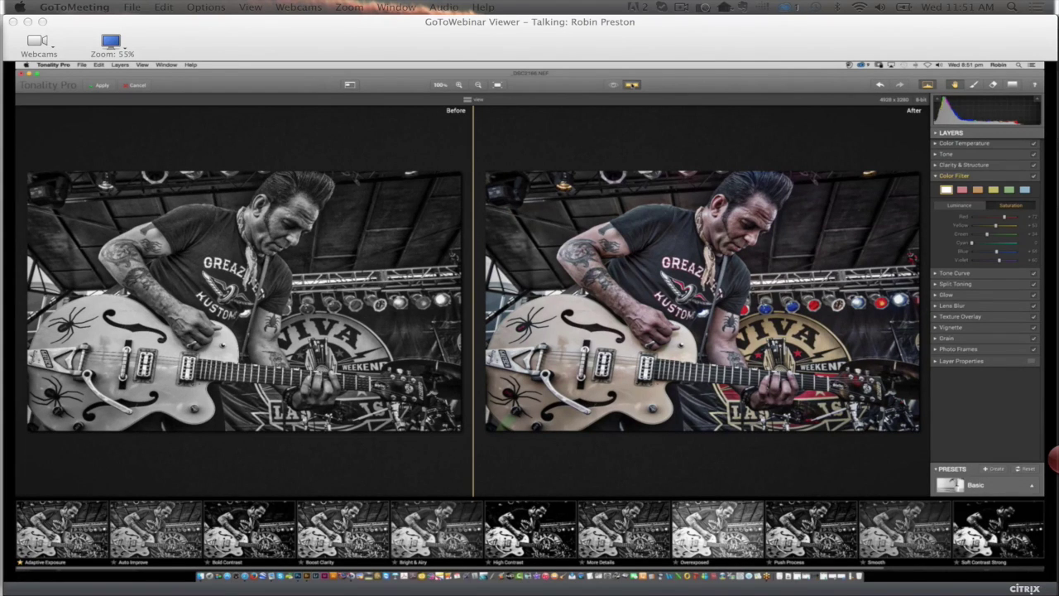
Cancel the Tonality Pro adjustments and close the guitarist photo in Photoshop.
left_click(130, 86)
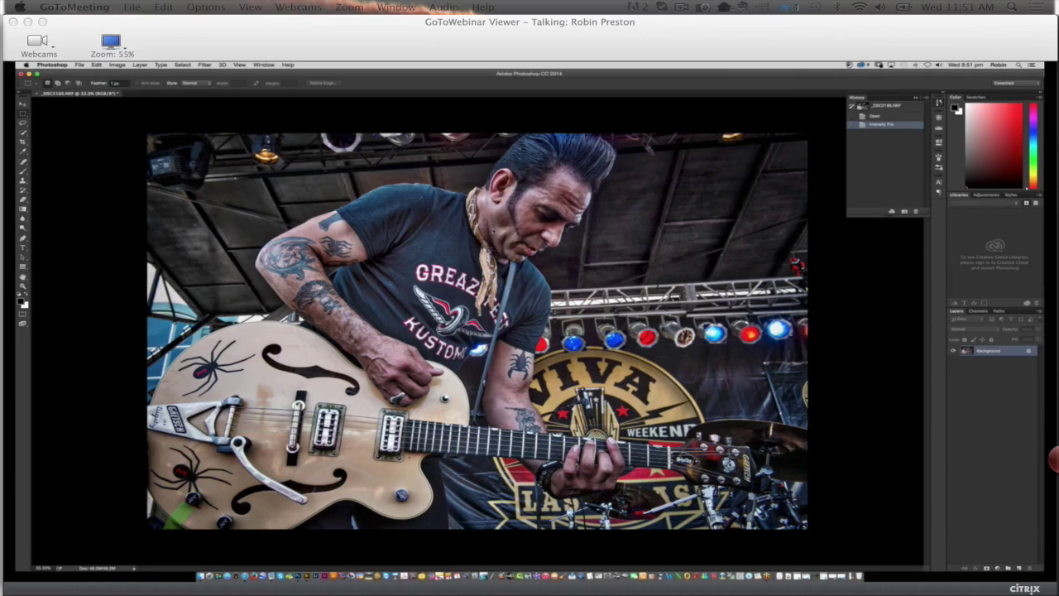
key("super+w")
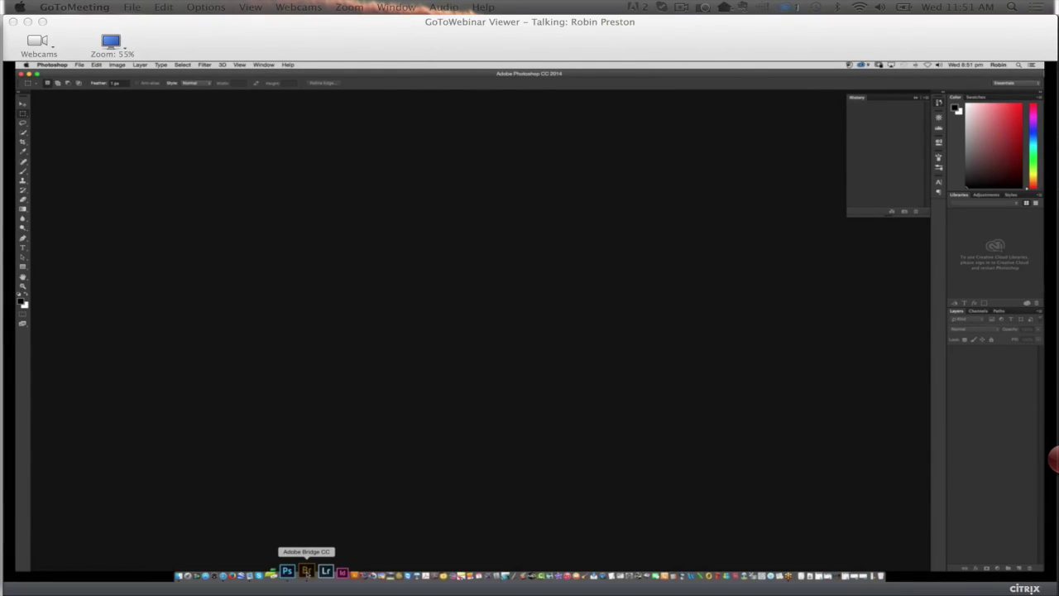
Switch to Bridge and open the photo of the couple beside the plane wreck through Camera Raw for editing in Intensify Pro.
left_click(306, 570)
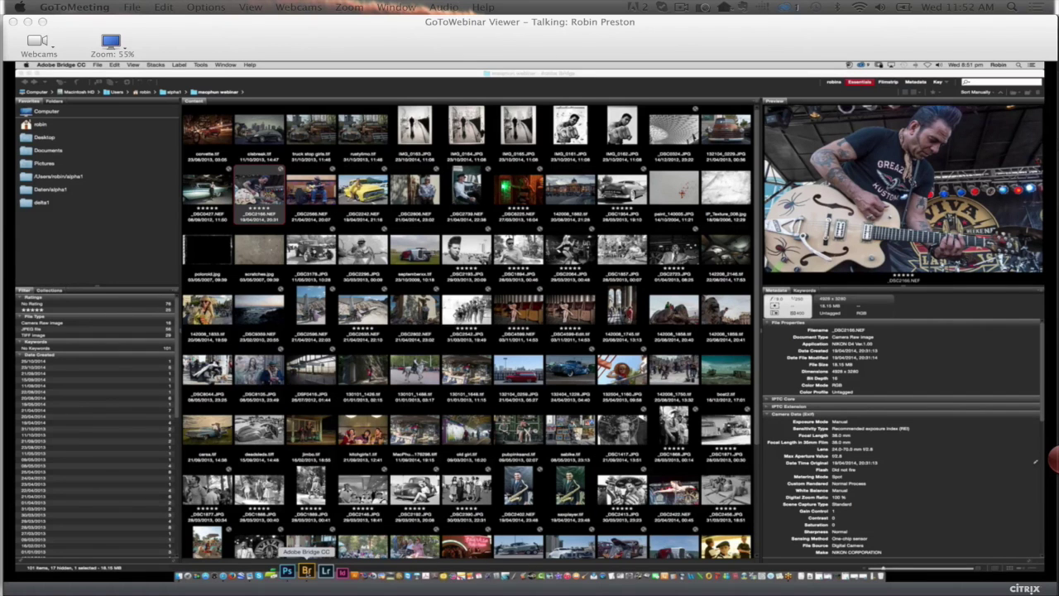
left_click(362, 313)
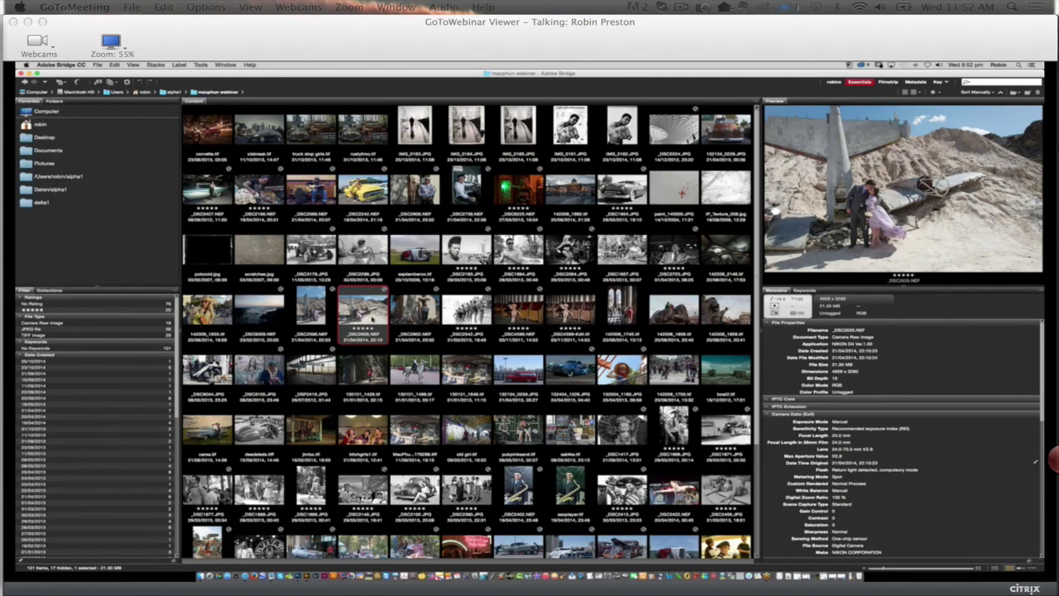
double_click(372, 317)
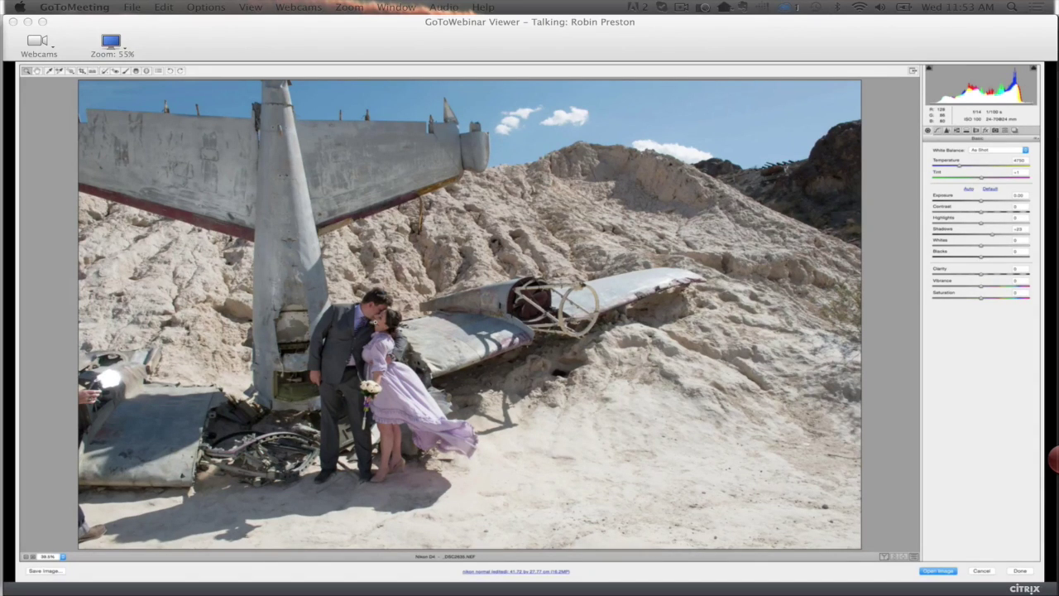
left_click(942, 570)
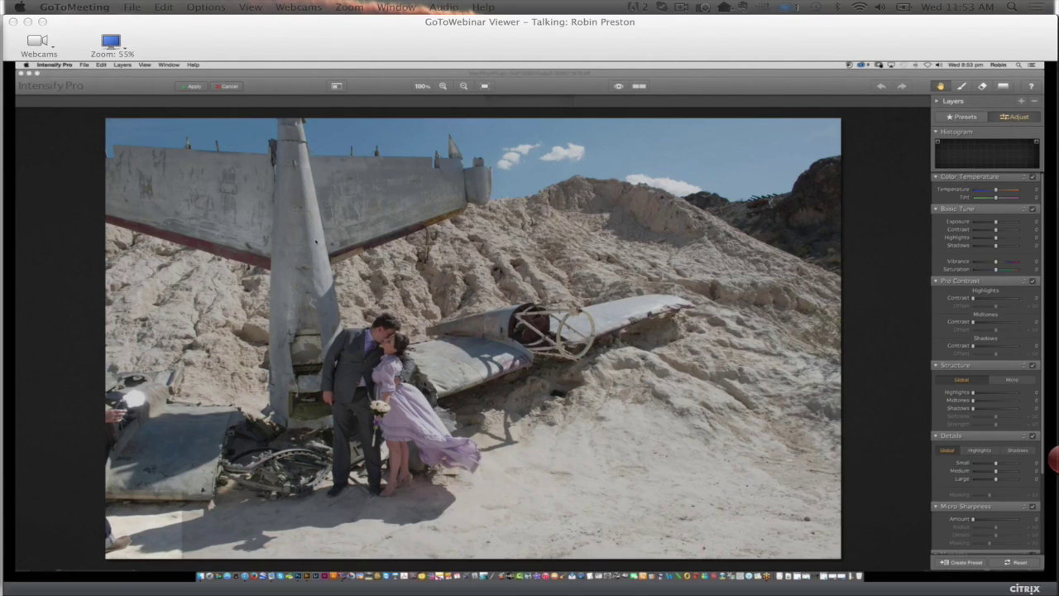
Show the presets and a side-by-side before and after view, with the navigator placed between the two images.
left_click(963, 117)
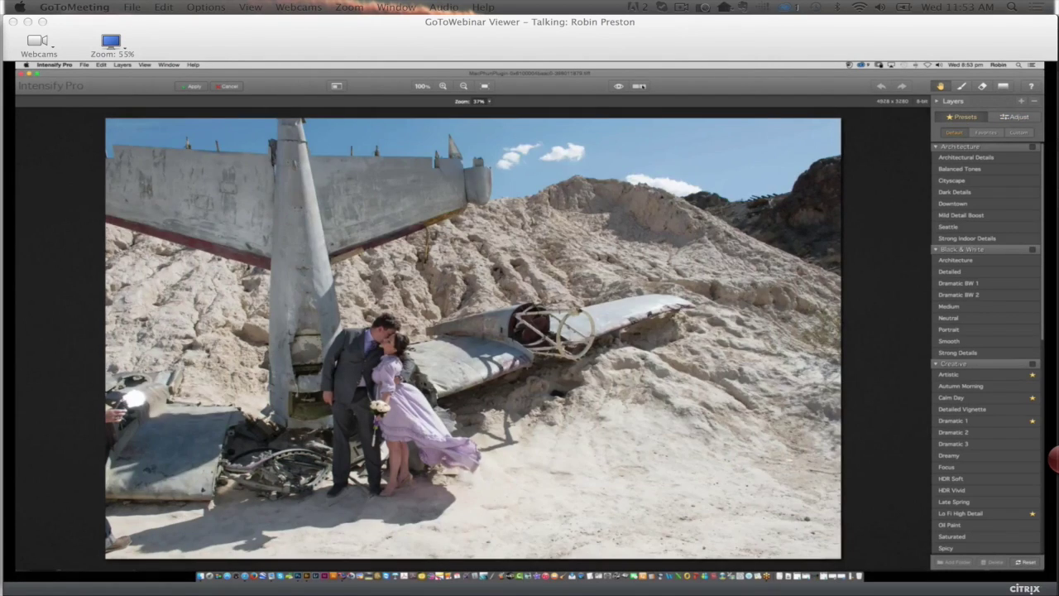
left_click(639, 86)
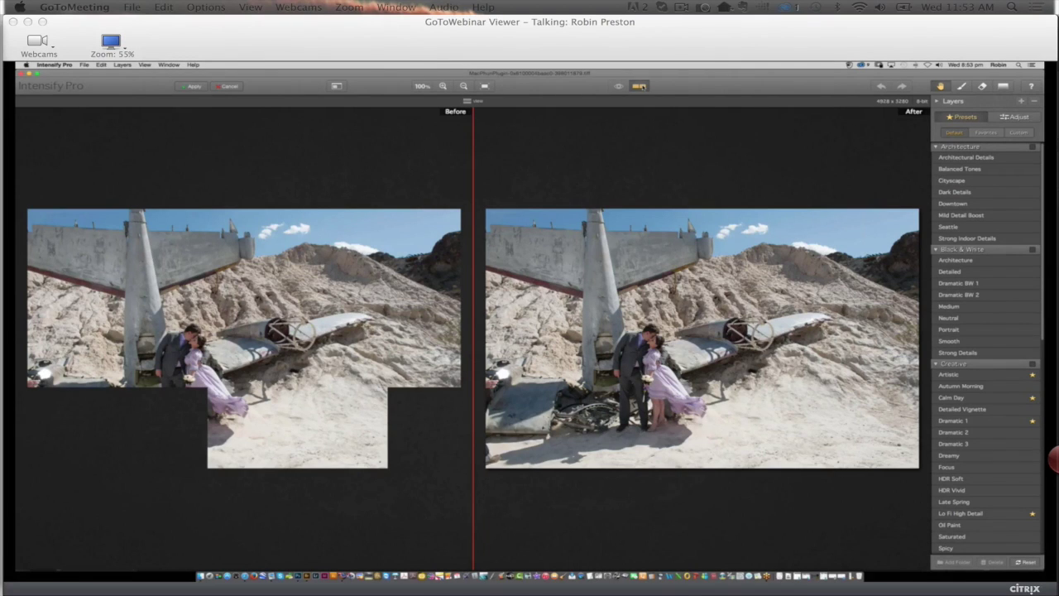
left_click(335, 86)
left_click_drag(75, 499, 481, 472)
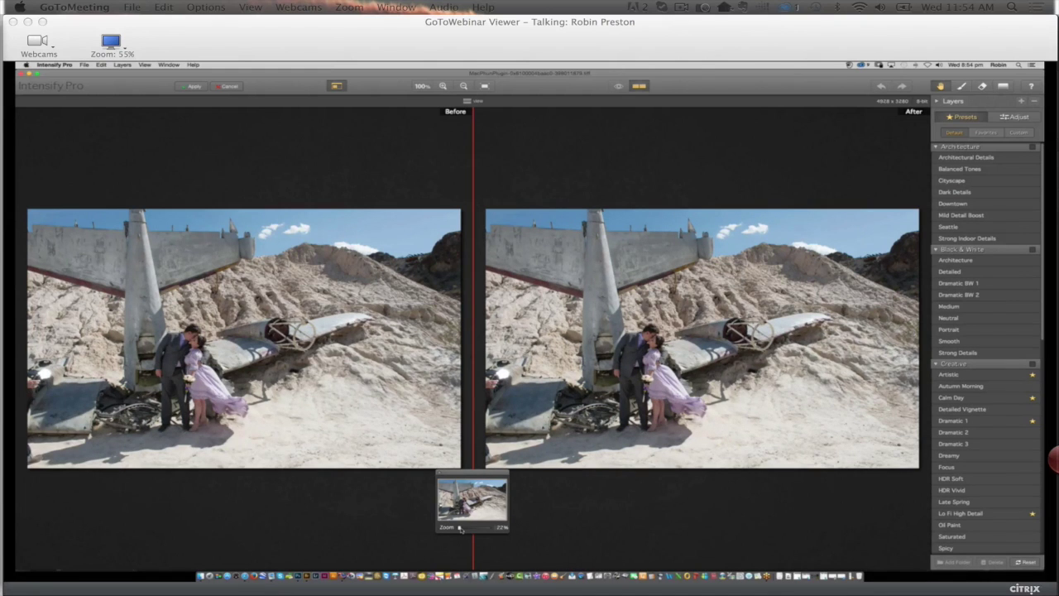
Examine the plane wing and the couple at high magnification in both views, and return to the whole photo.
left_click(484, 527)
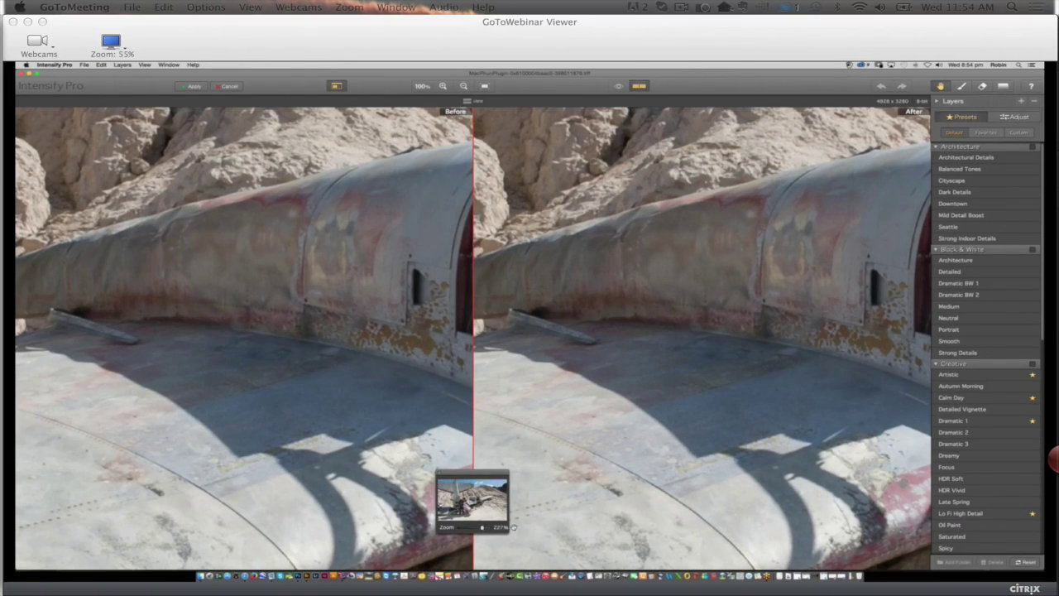
left_click_drag(484, 527, 513, 527)
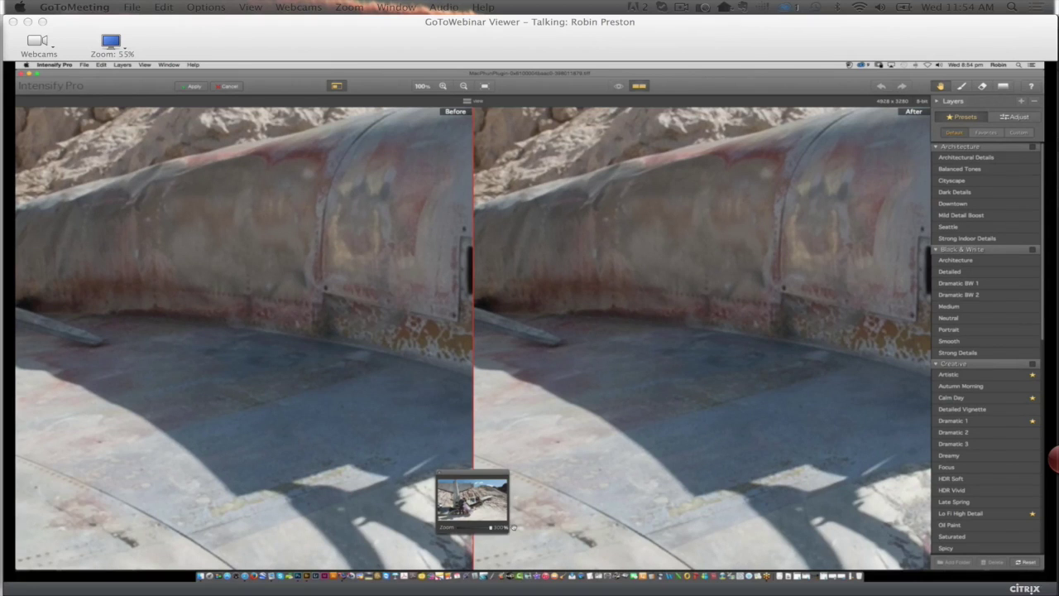
scroll(613, 401, "down", 5)
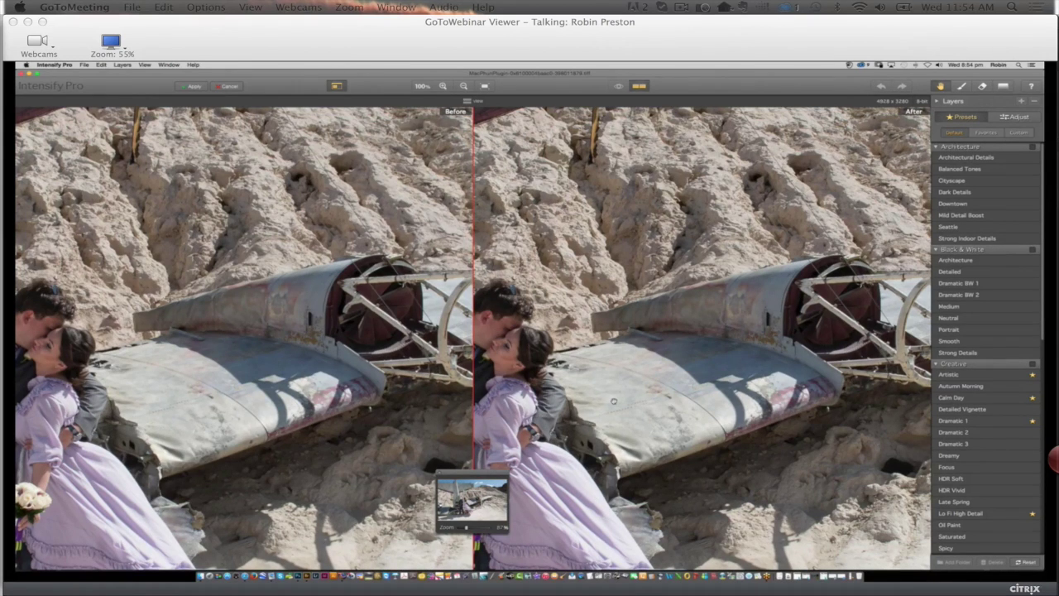
left_click(456, 527)
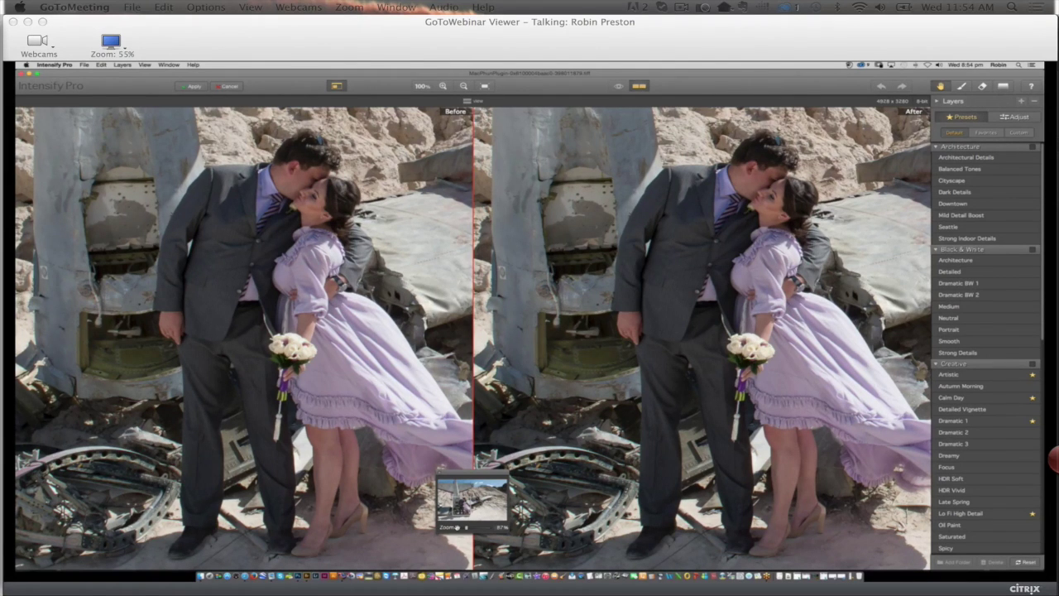
left_click(456, 526)
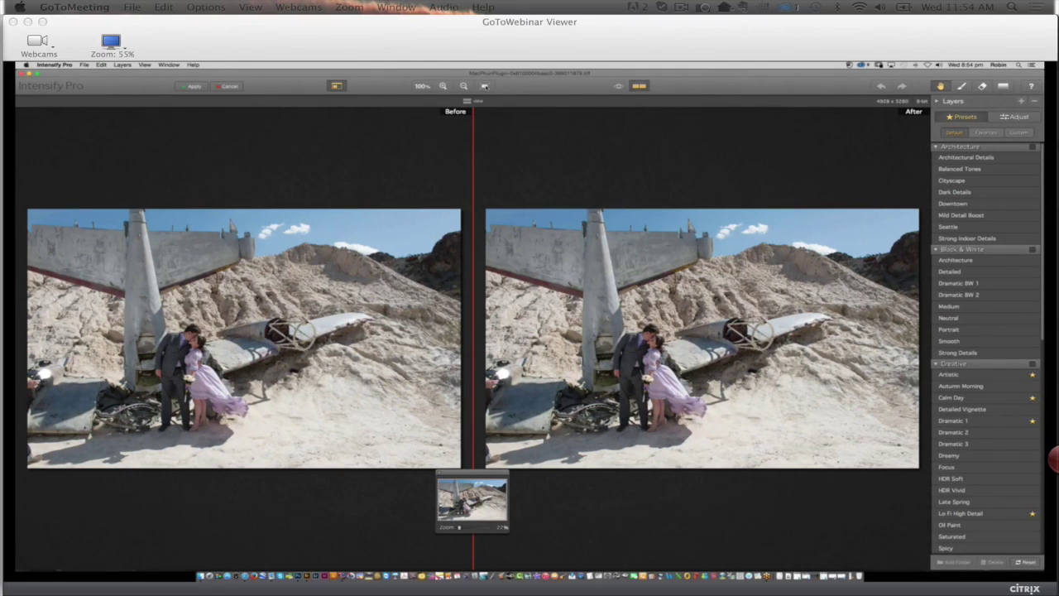
Try the Creative presets Dramatic 1, Dramatic 2 and Dramatic 3 and compare their effect on the couple up close.
left_click(964, 420)
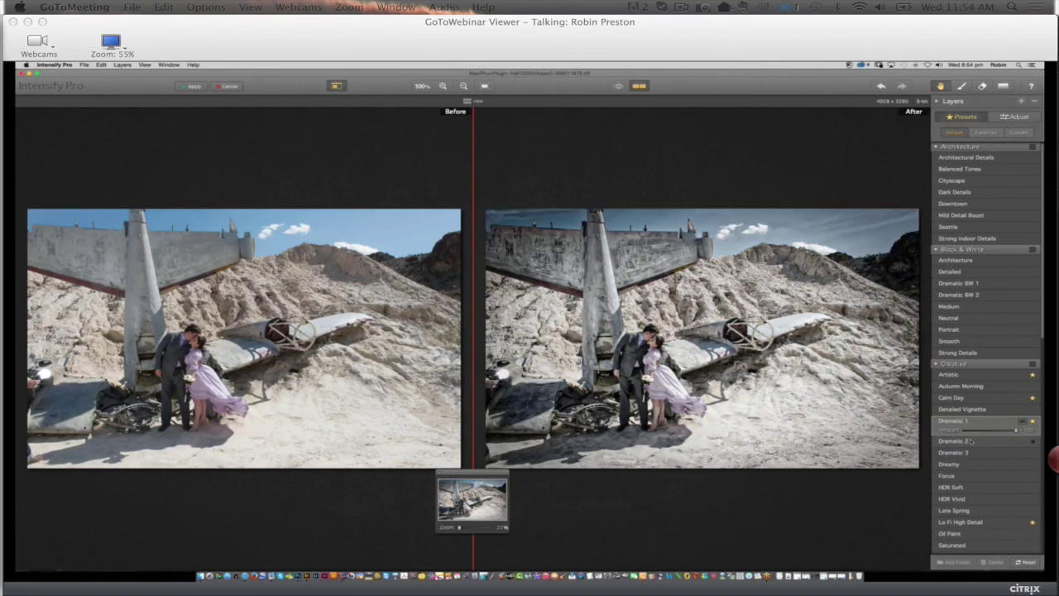
left_click(971, 441)
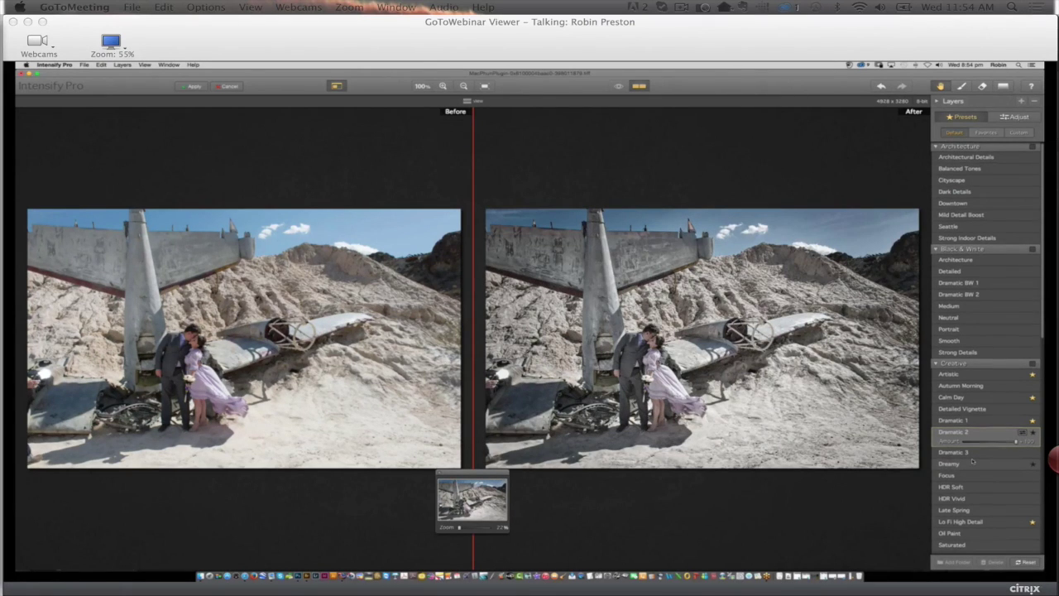
left_click(961, 452)
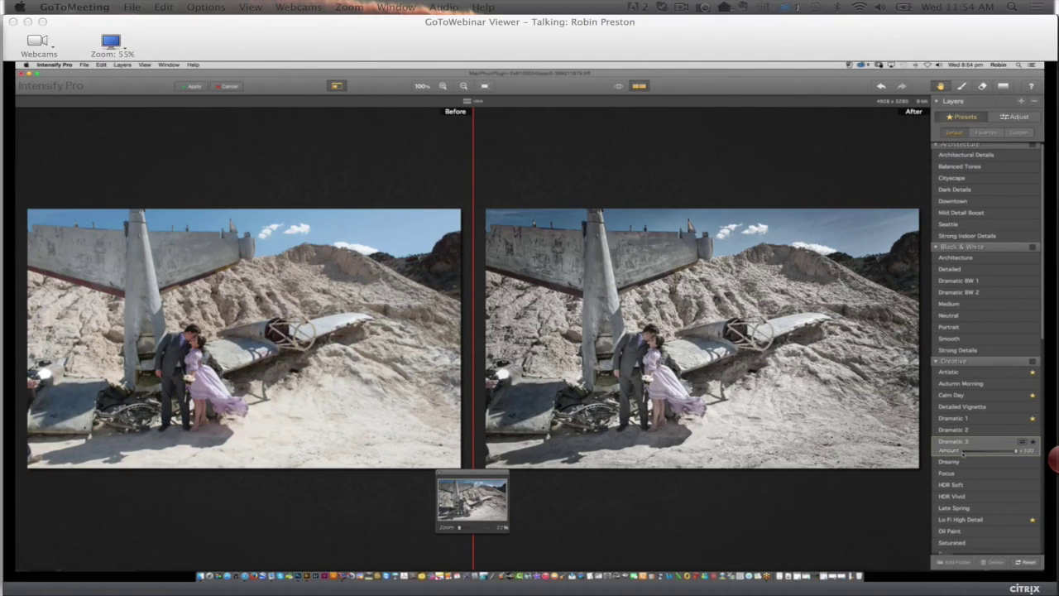
left_click(959, 419)
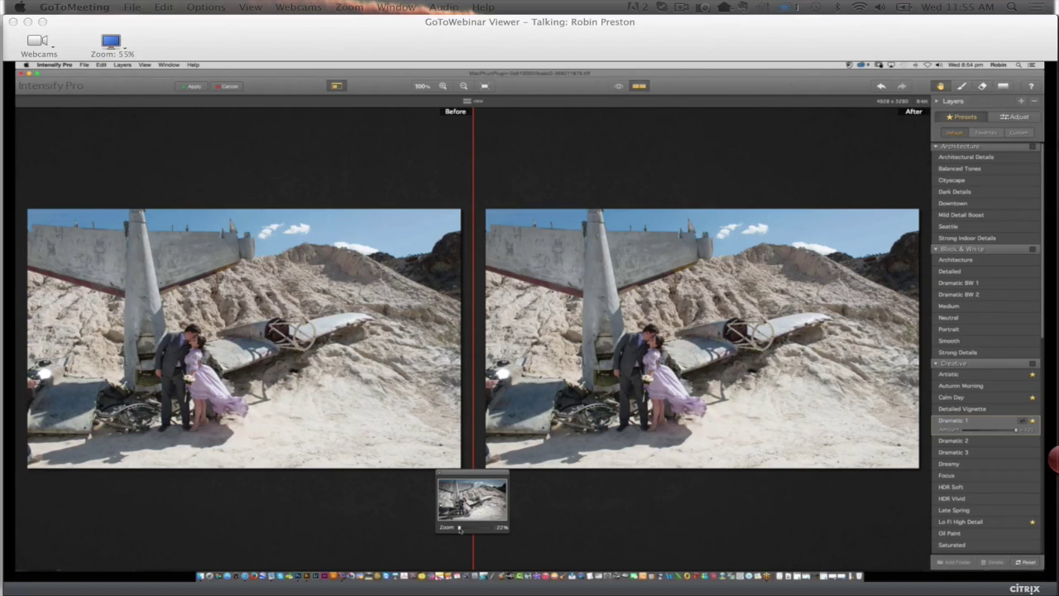
left_click_drag(459, 530, 463, 528)
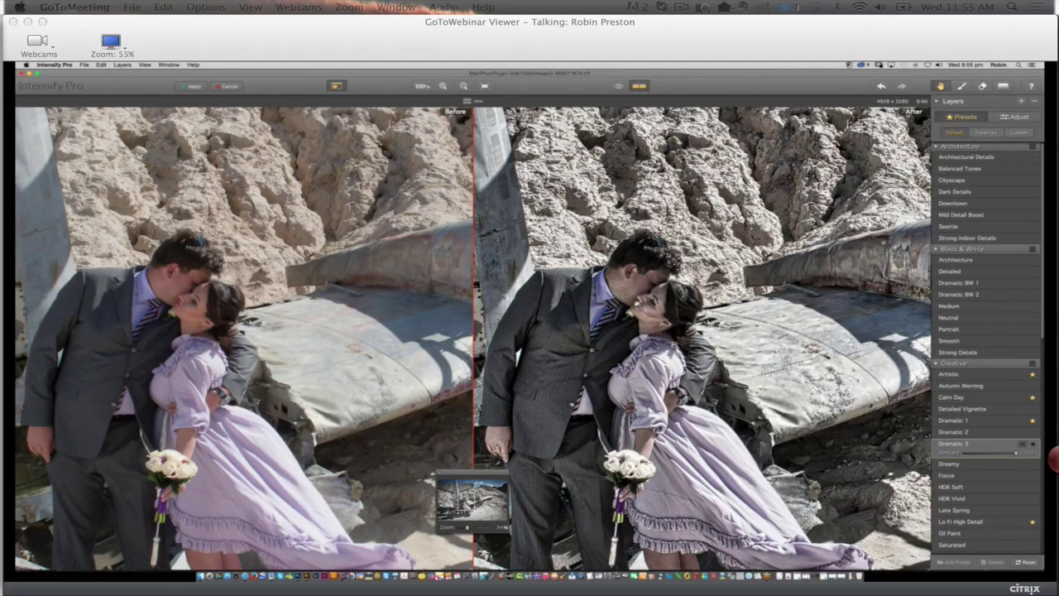
left_click(963, 432)
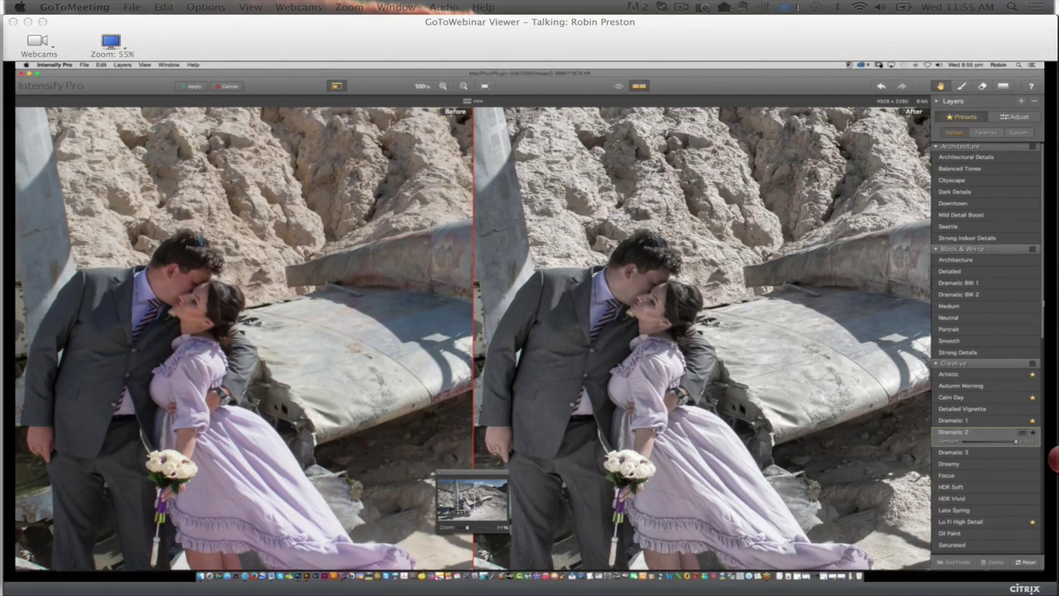
Apply the Absolute Clarity preset from the Detail Enhancement group to the couple photo.
scroll(985, 431, "down", 1)
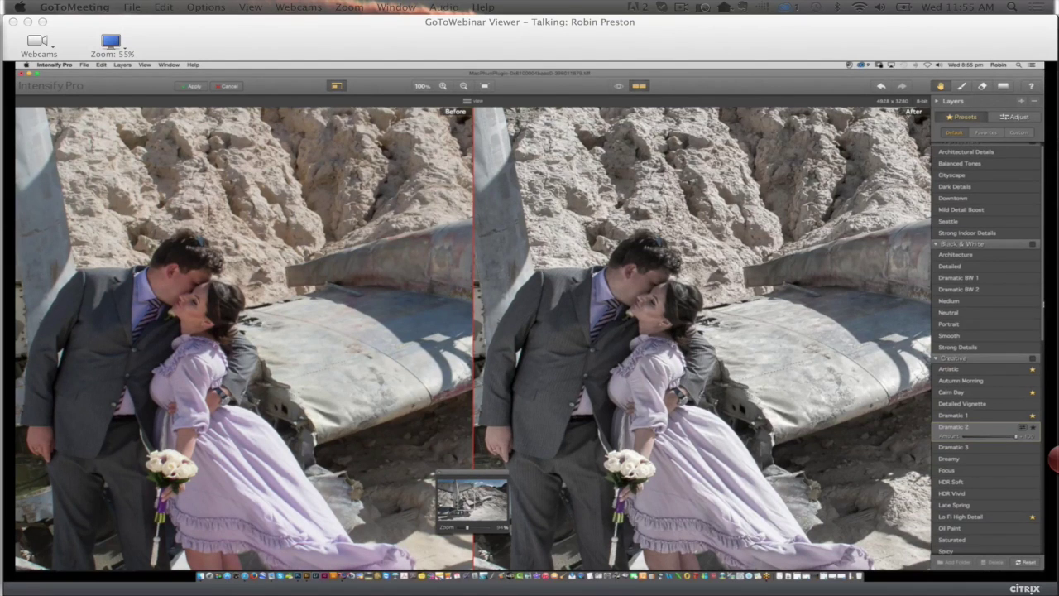
scroll(984, 348, "down", 5)
scroll(984, 348, "down", 3)
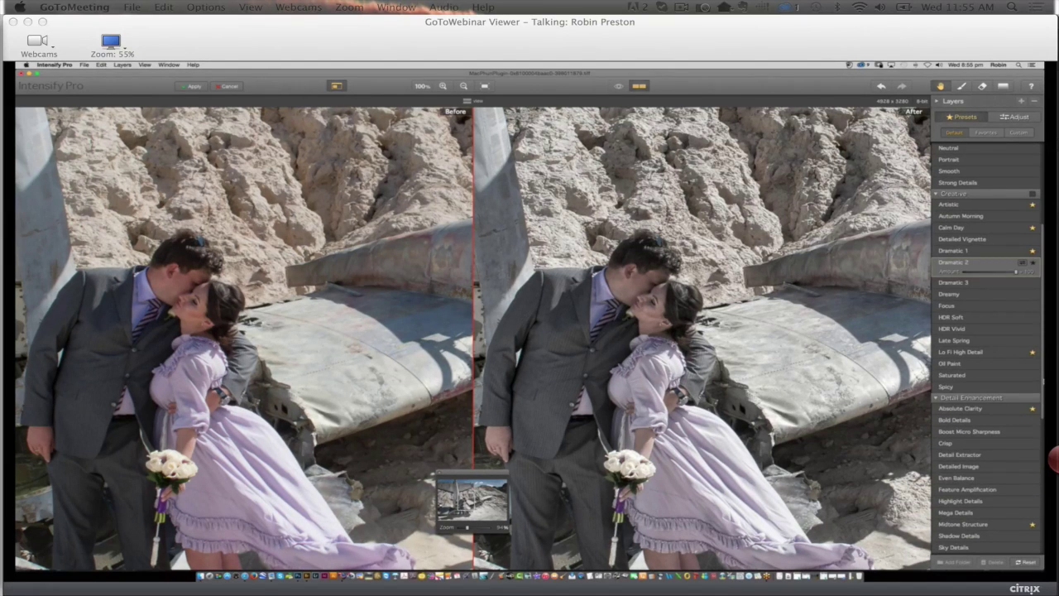
left_click(964, 408)
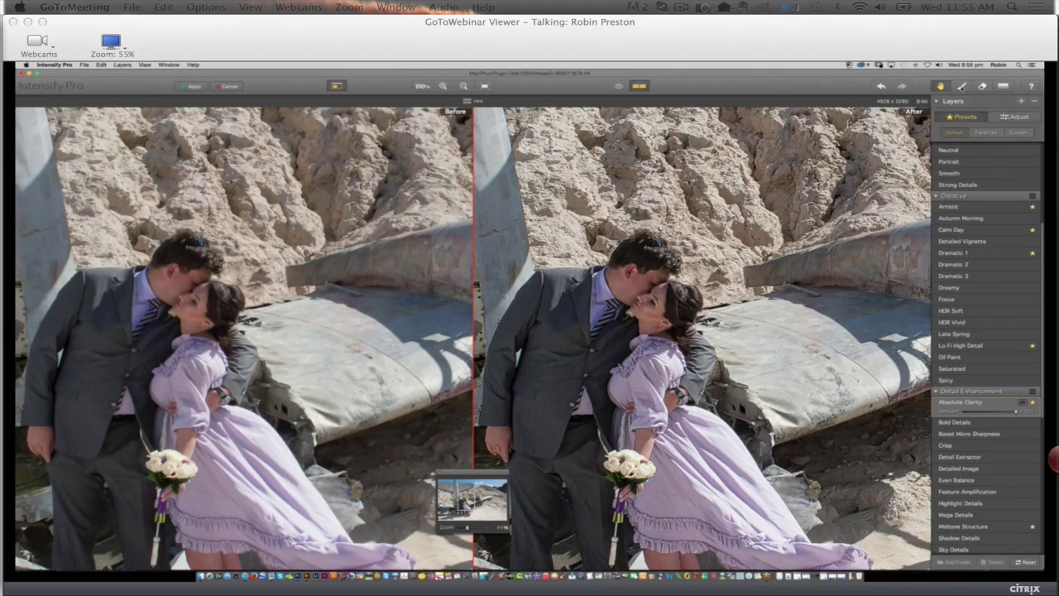
Switch to the single view with the mask brush, set its size to 178 and look over the couple.
key("d")
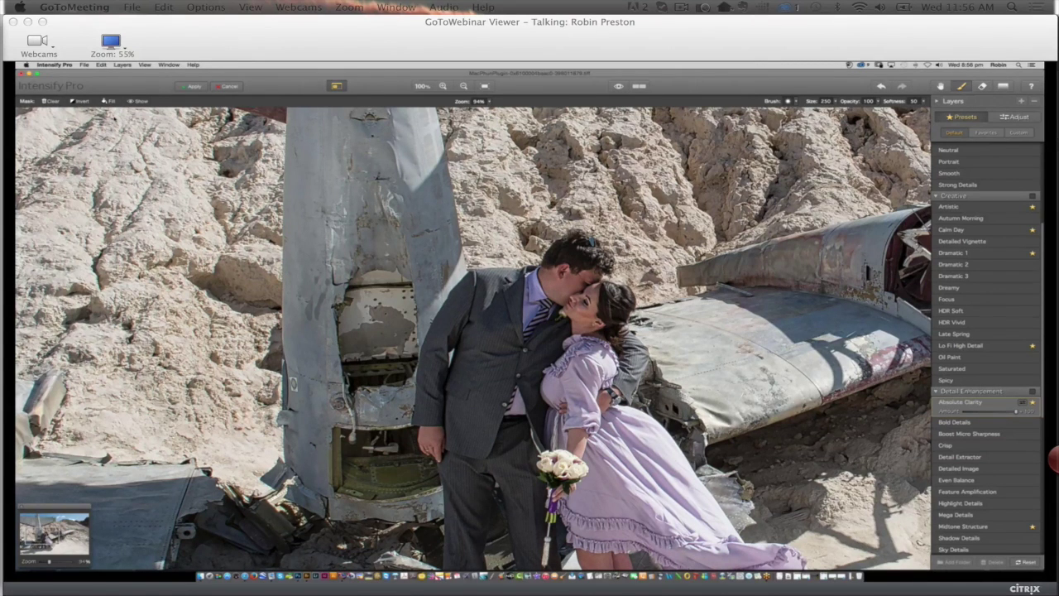
scroll(559, 336, "down", 5)
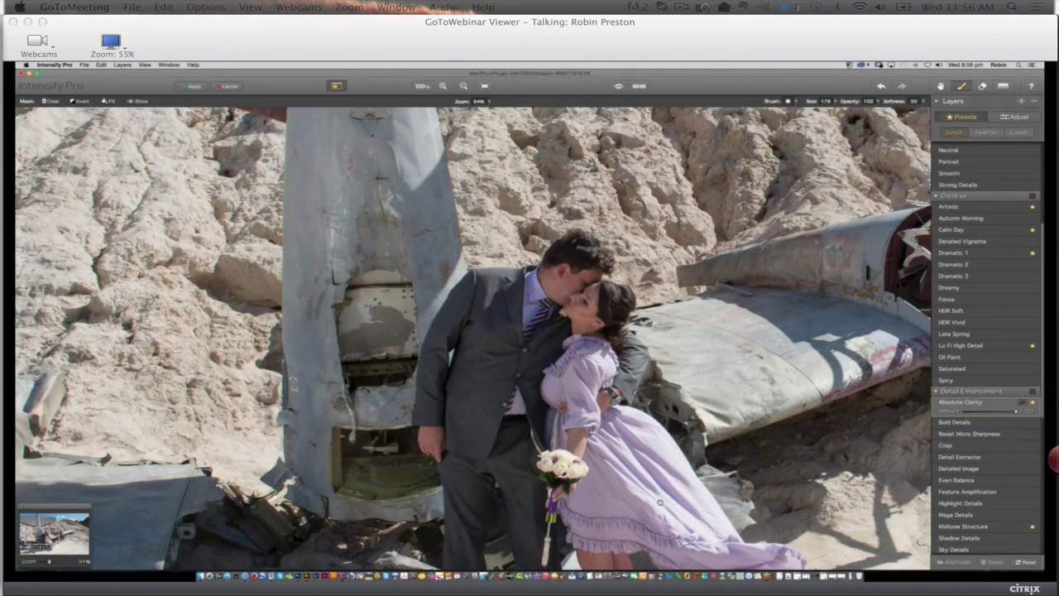
scroll(609, 349, "down", 5)
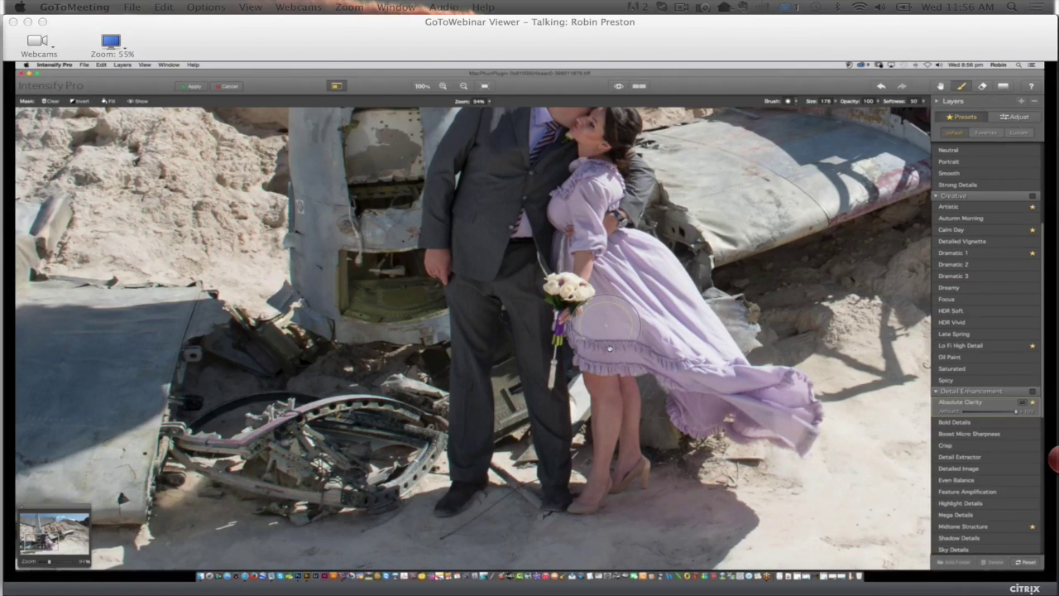
scroll(609, 349, "up", 5)
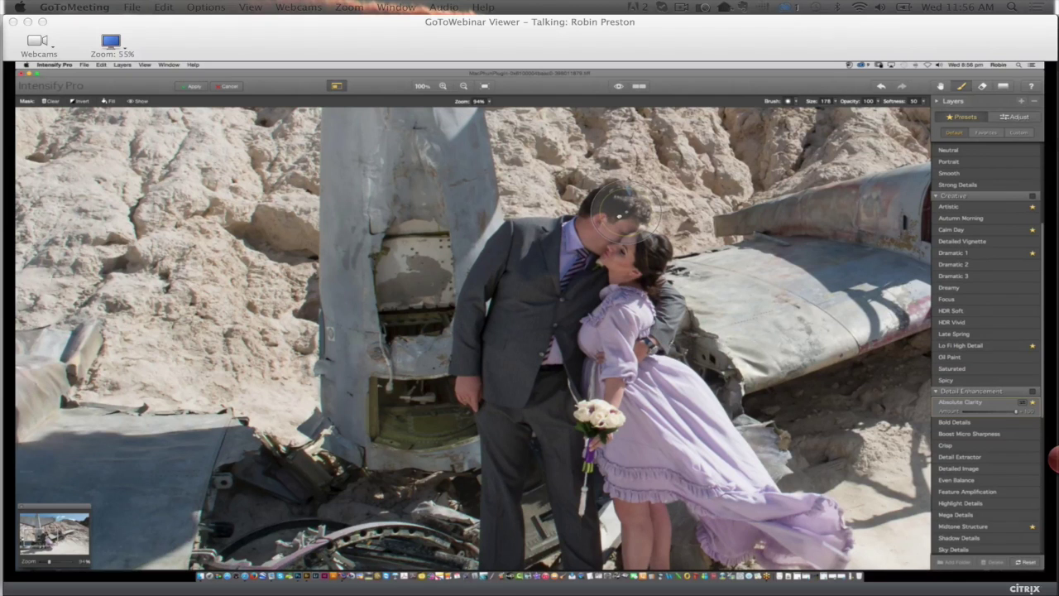
Compare the photo before and after side by side at several magnifications, and fit the whole image in view.
left_click(638, 85)
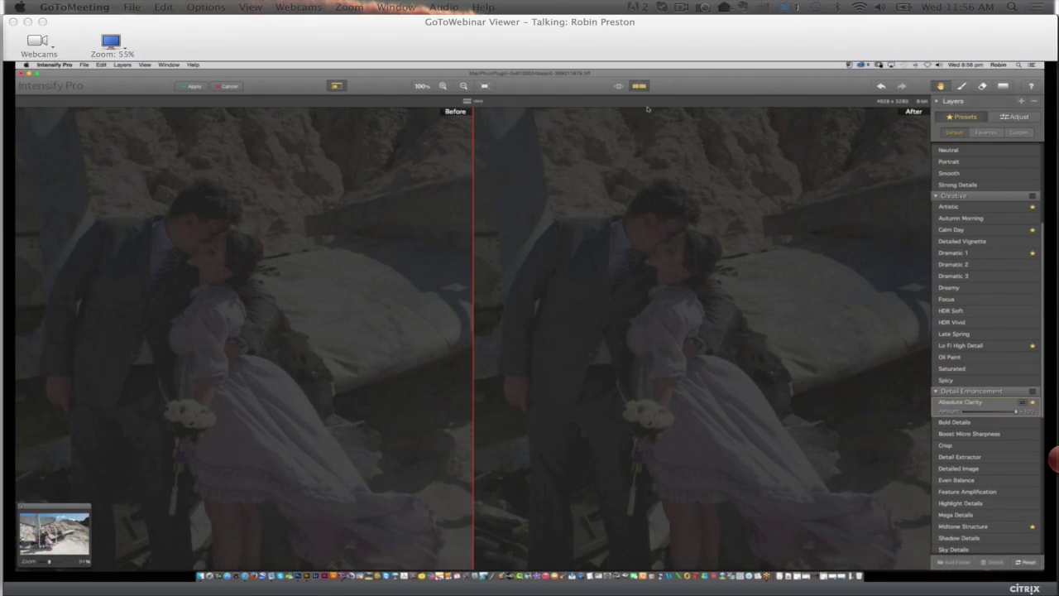
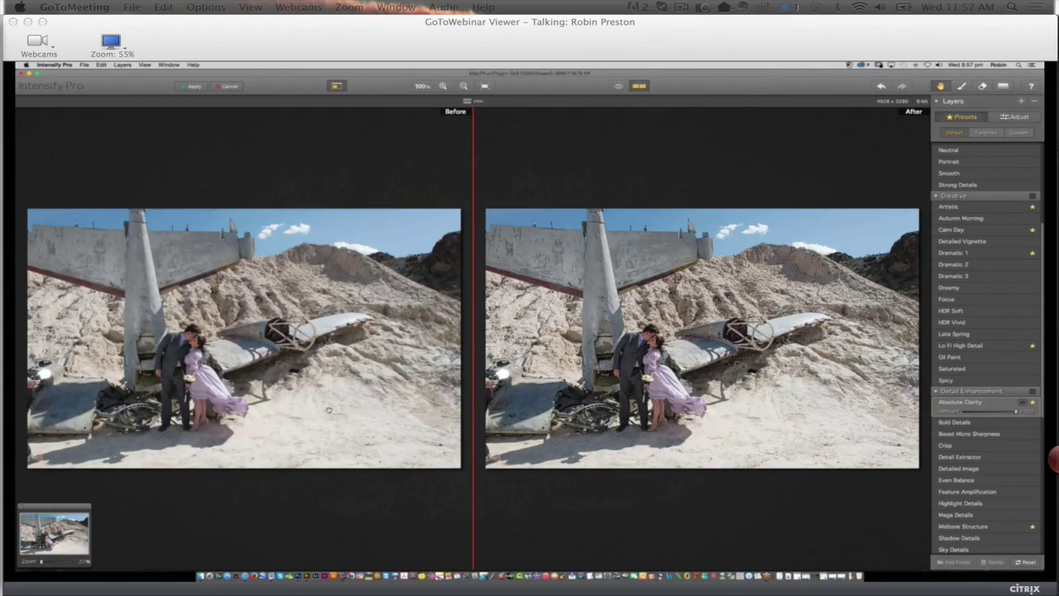
key("super+minus")
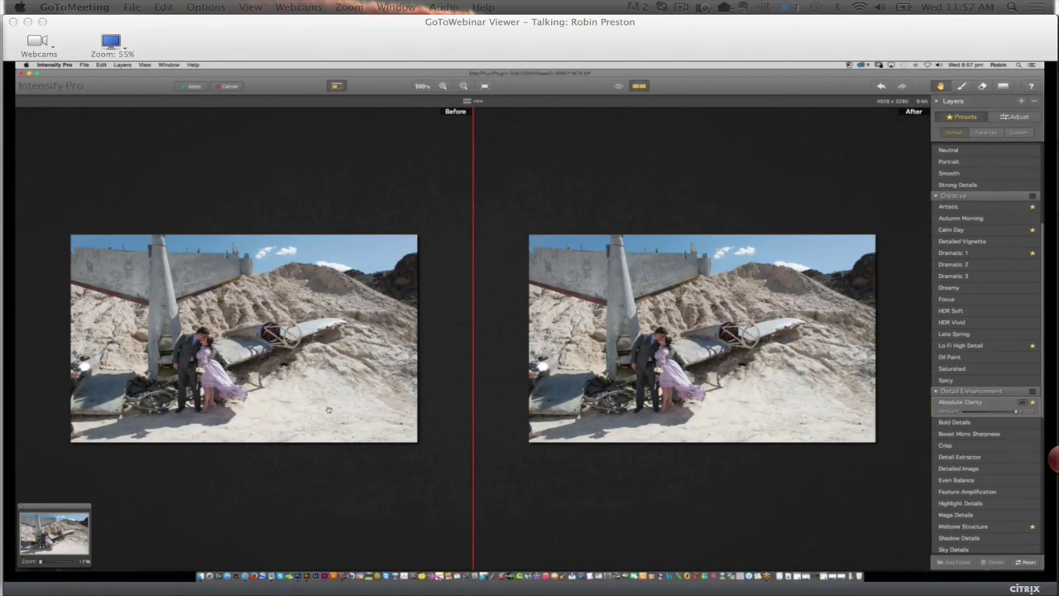
key("super+plus")
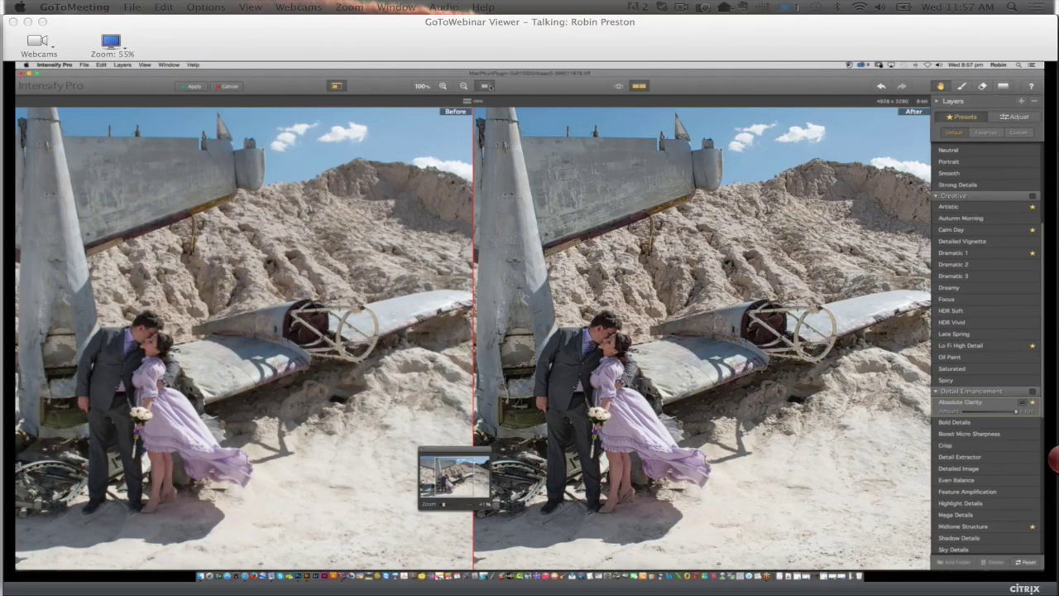
left_click(487, 86)
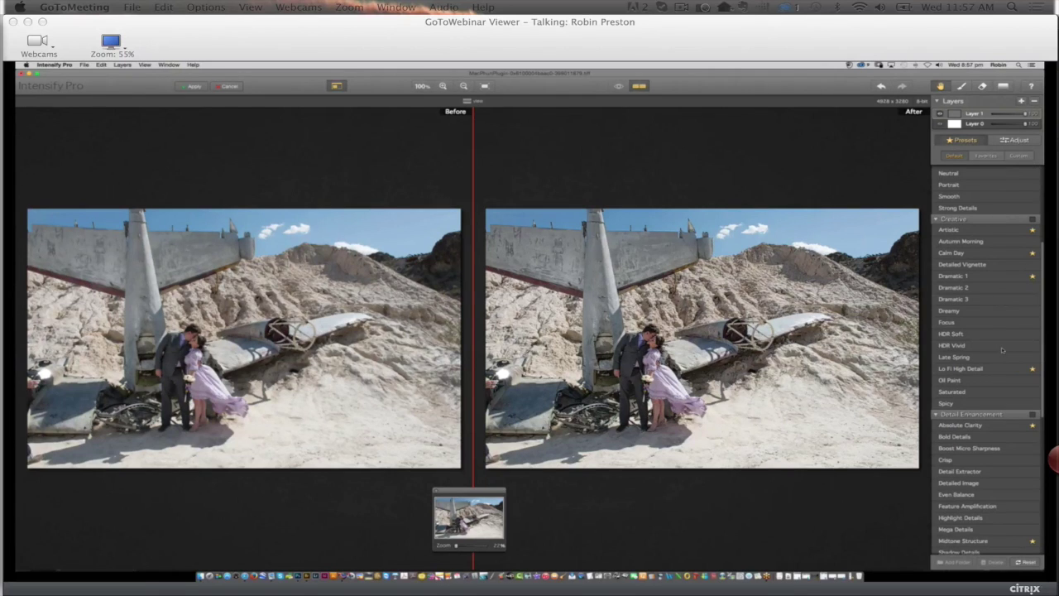
Place a 180° gradient mask over the sky, shift its tint to 60 with a slightly warm temperature, apply it and compare side by side.
key("g")
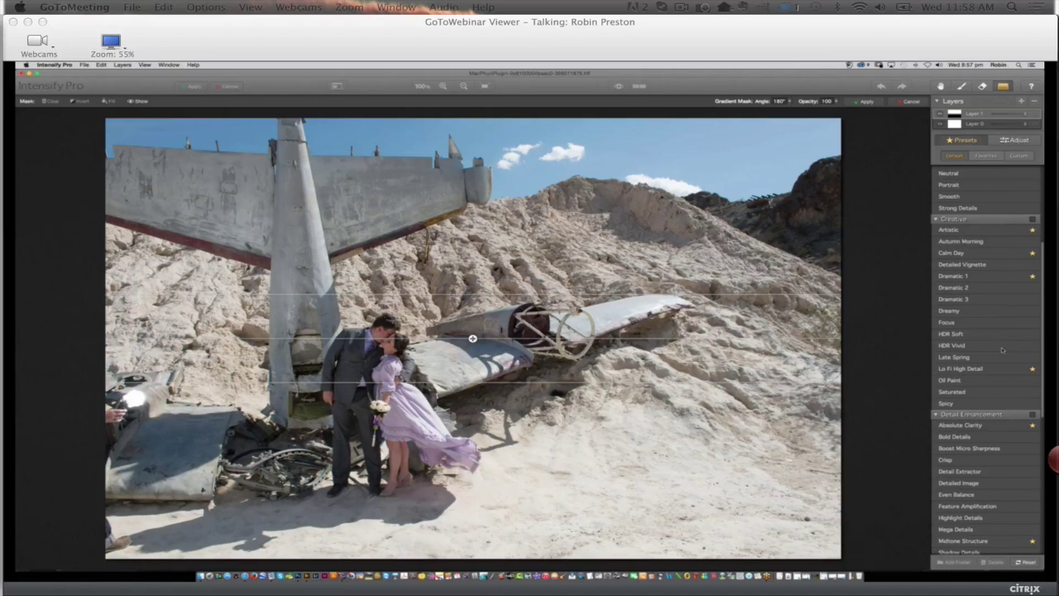
left_click(1014, 140)
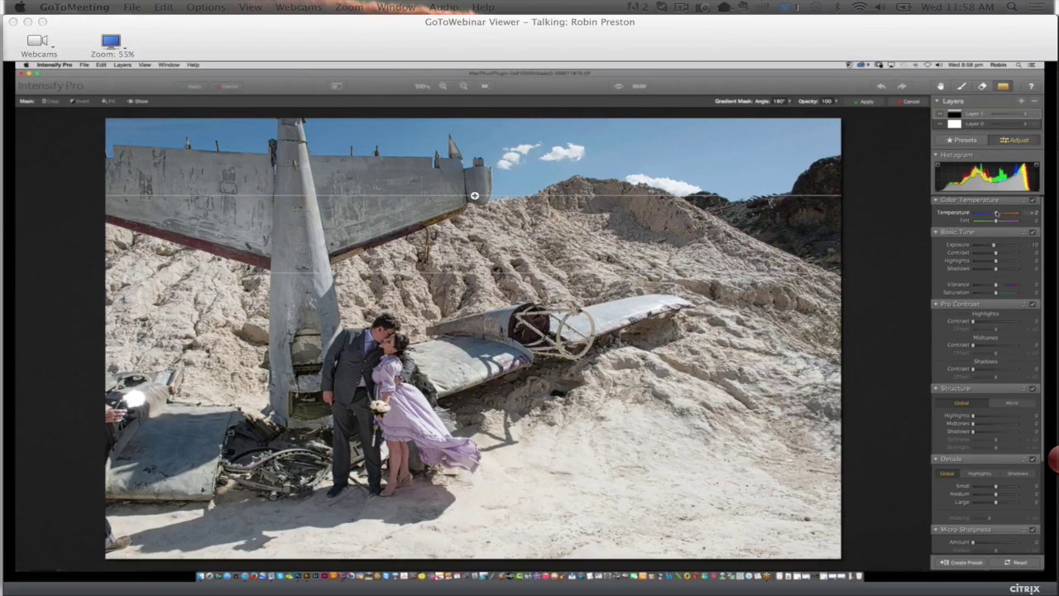
mouse_move(997, 214)
left_mouse_down()
mouse_move(985, 214)
mouse_move(1010, 221)
left_mouse_up()
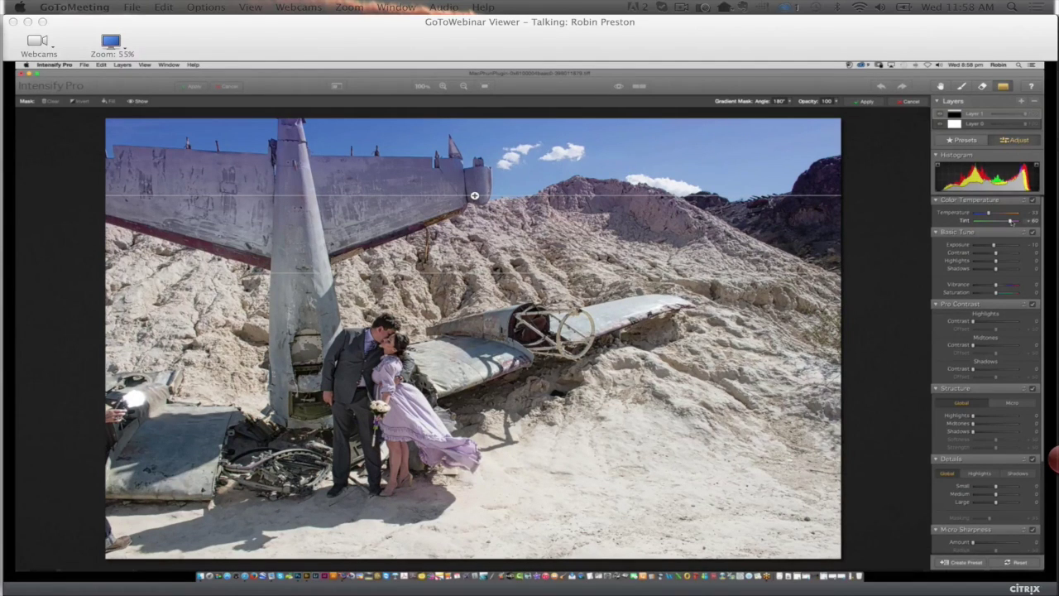
left_click_drag(987, 213, 997, 213)
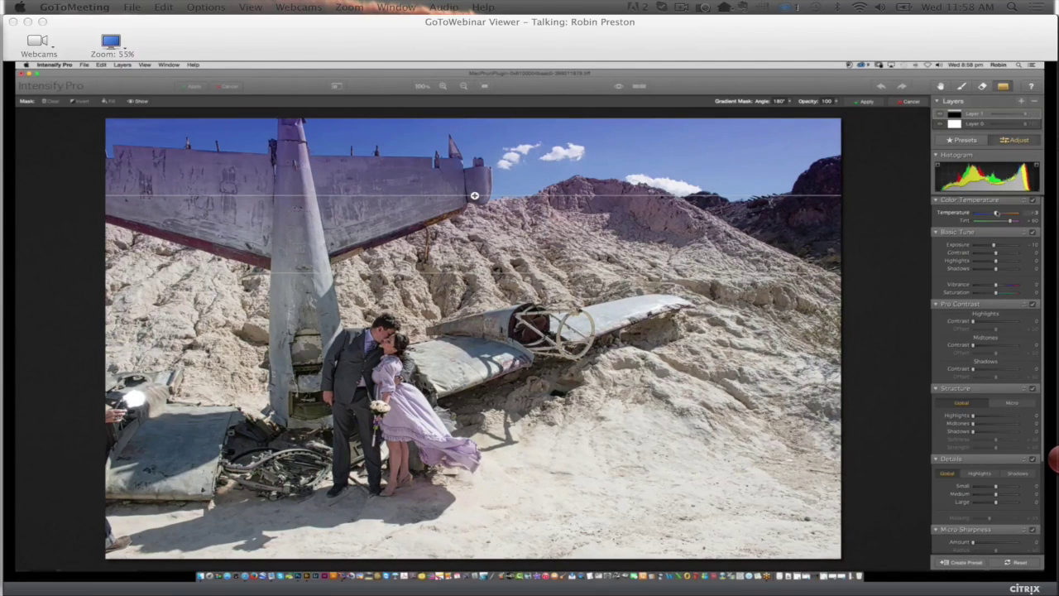
left_click(864, 102)
left_click(639, 86)
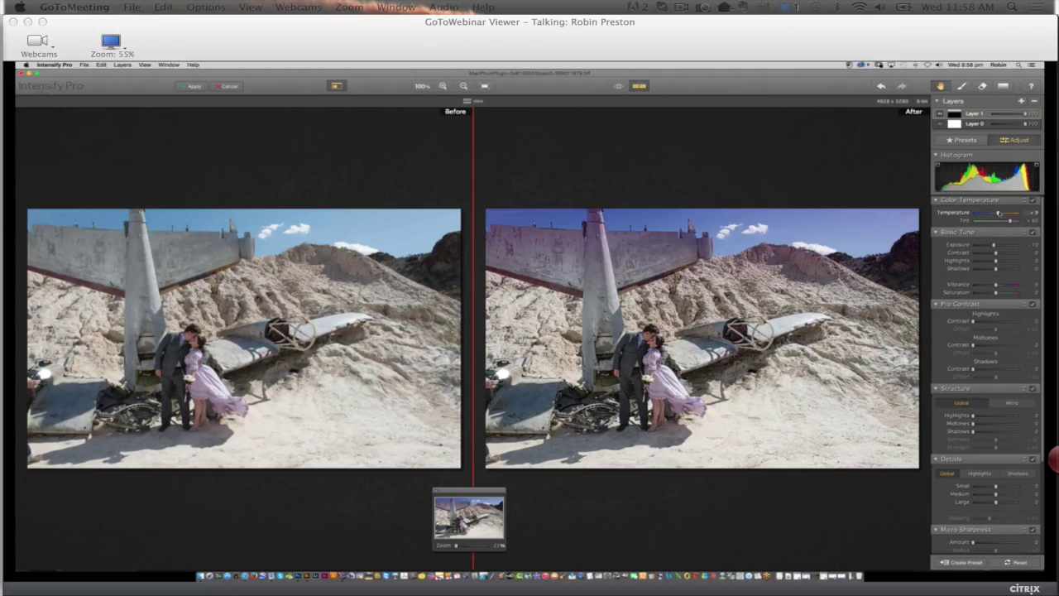
Fine-tune the masked sky layer by warming the temperature, lowering the tint to about 50 and setting a slightly negative exposure.
left_click_drag(998, 212, 1000, 213)
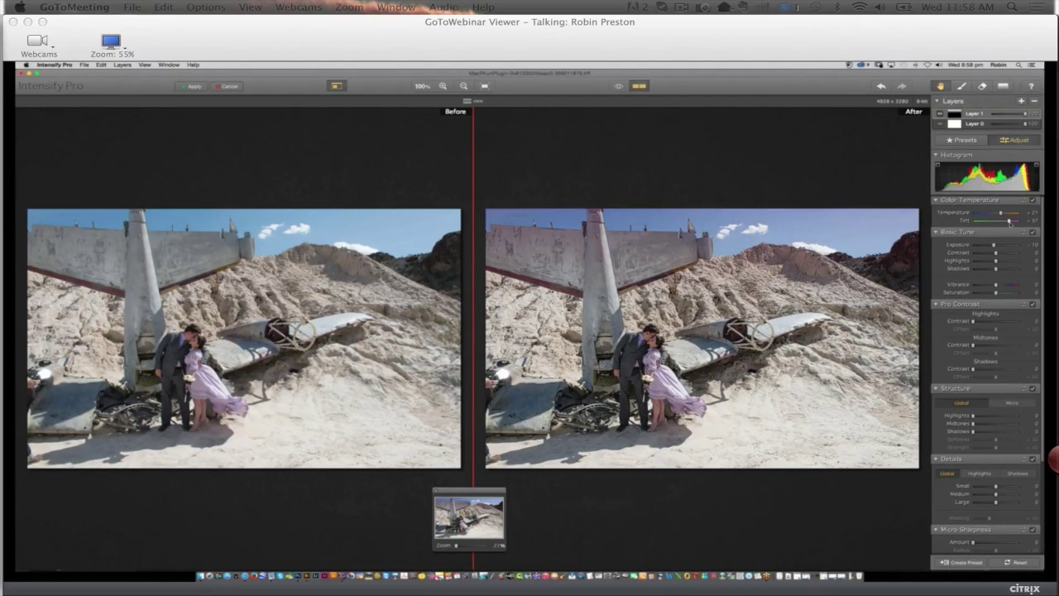
left_click_drag(1009, 221, 988, 245)
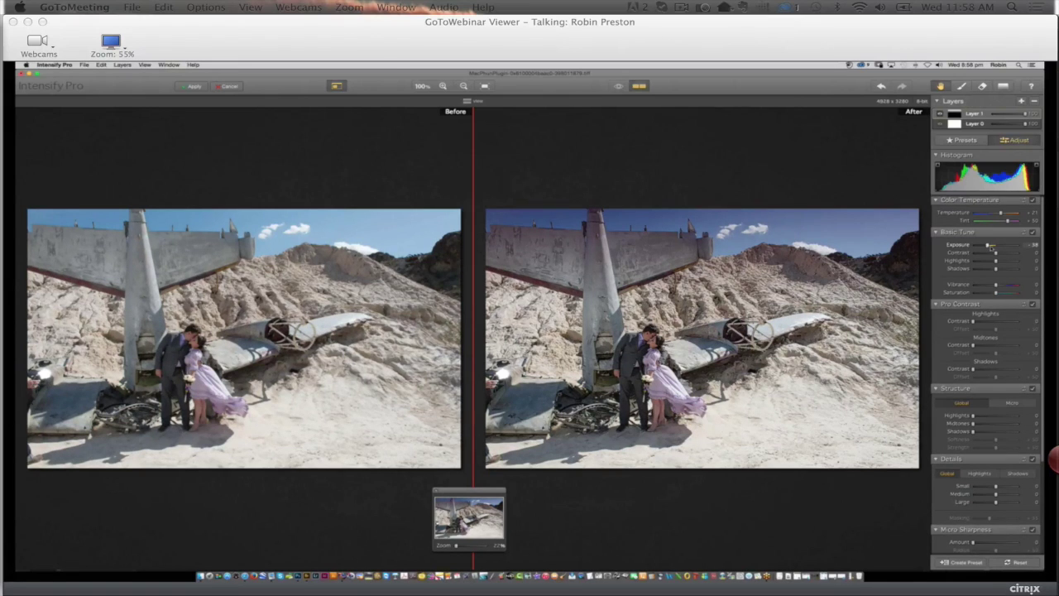
left_click_drag(987, 245, 992, 246)
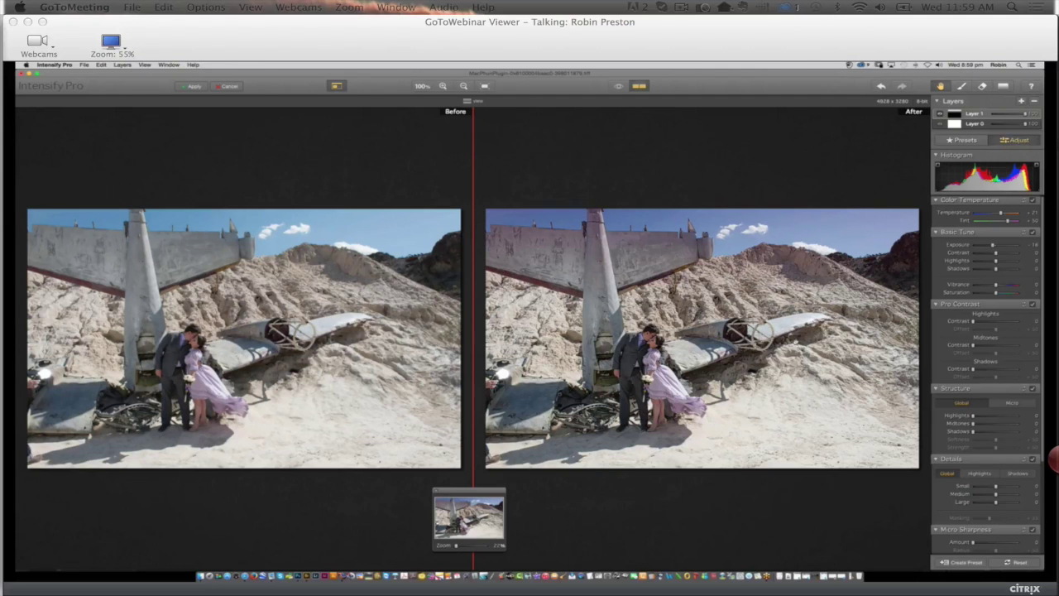
Save the current adjustments as a preset named crazy wedding.
left_click(965, 562)
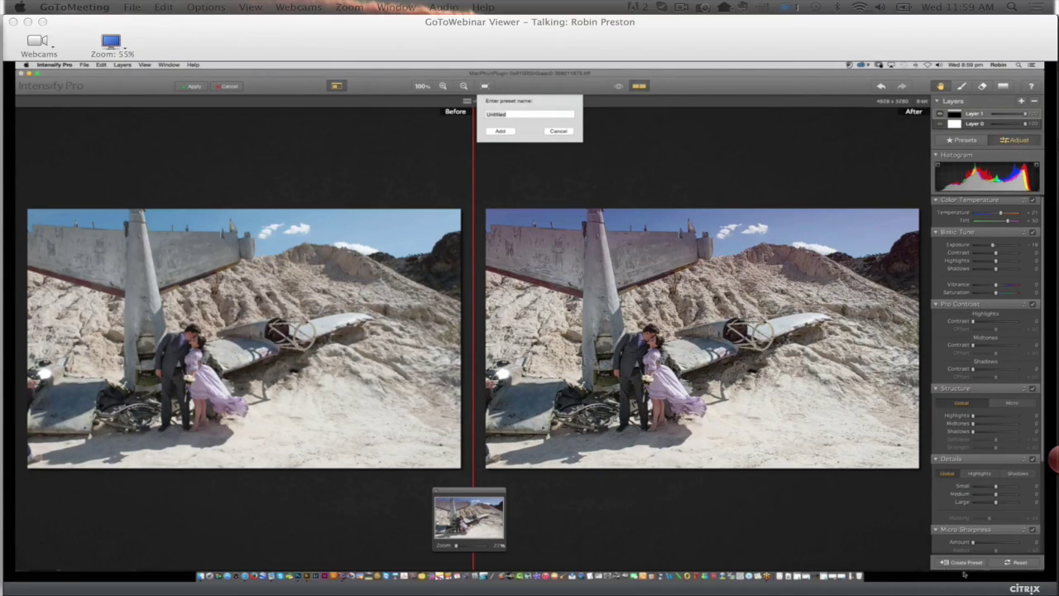
type("cre")
type("zy wedd")
type("in")
type("g")
left_click(500, 131)
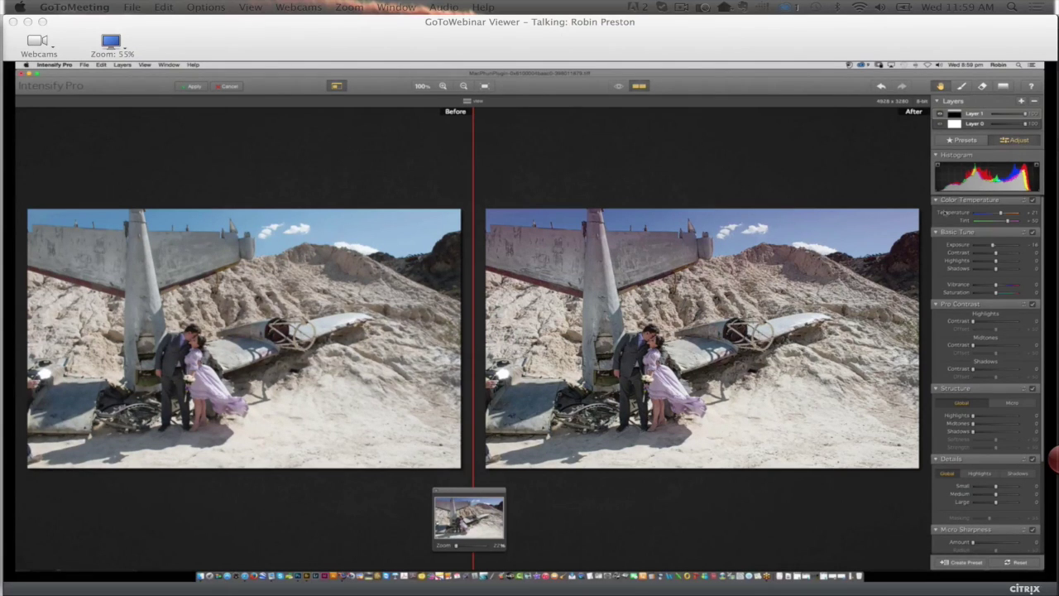
Show the crazy wedding preset among the custom presets and cancel the Intensify Pro edit.
left_click(965, 140)
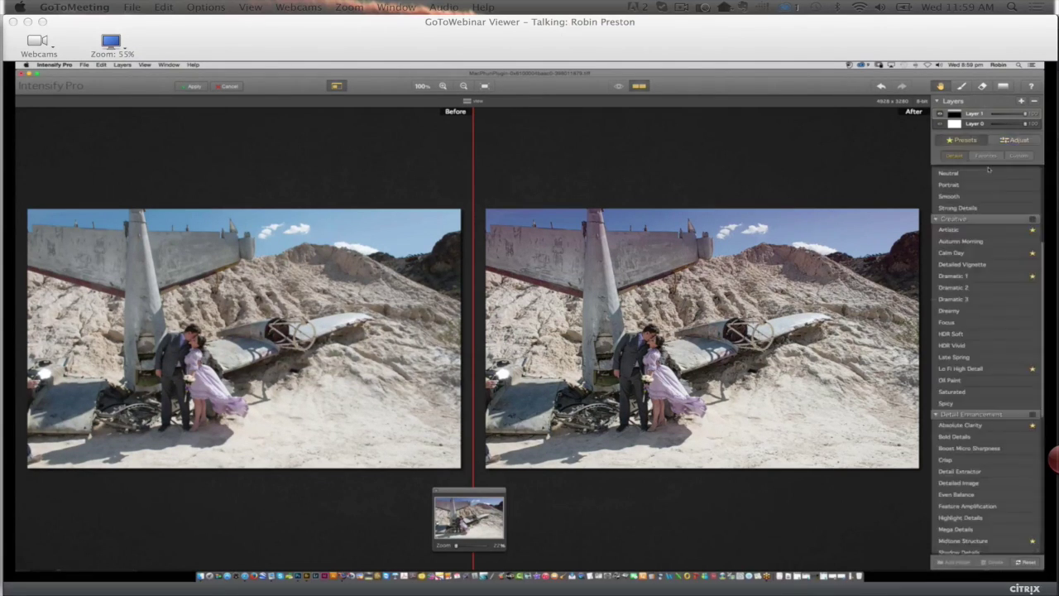
left_click(1018, 155)
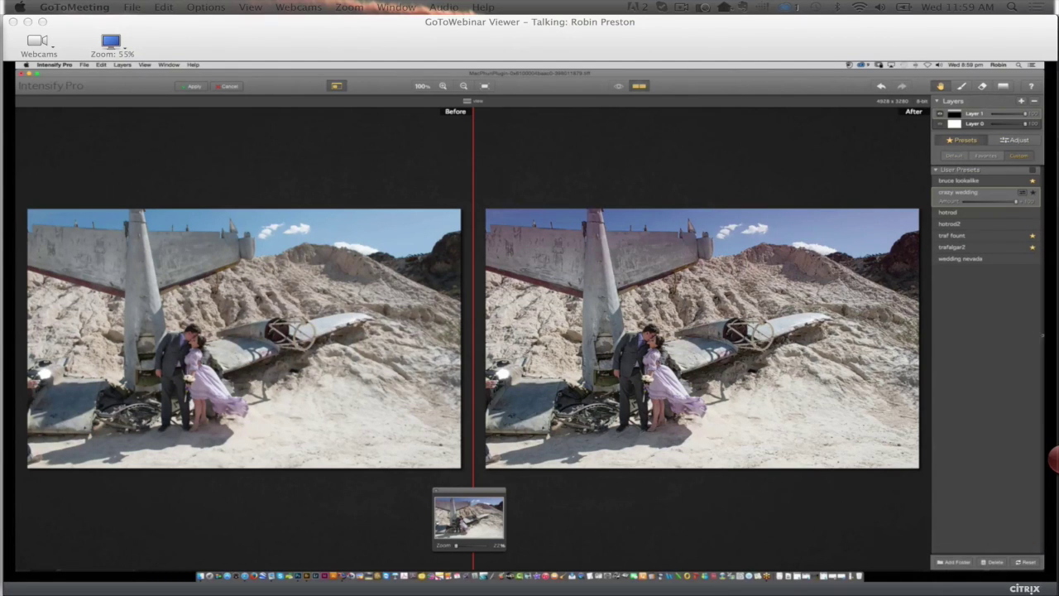
mouse_move(1015, 201)
left_mouse_down()
mouse_move(992, 201)
mouse_move(1016, 201)
left_mouse_up()
left_click(232, 88)
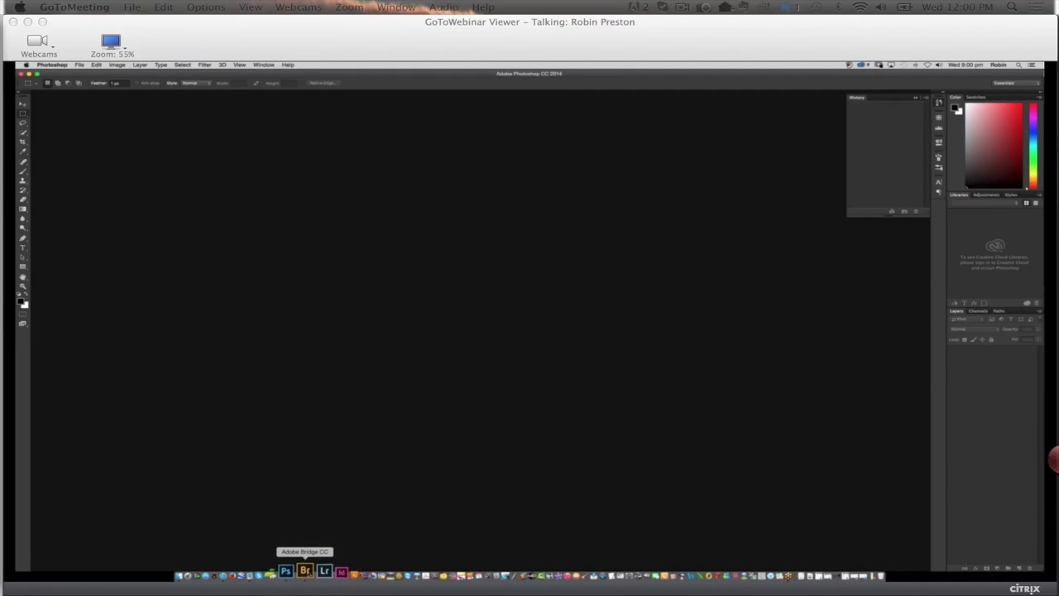
Switch to Bridge, open the photo of three people on the lion statue in Photoshop, and send its Background layer to Intensify Pro.
left_click(305, 570)
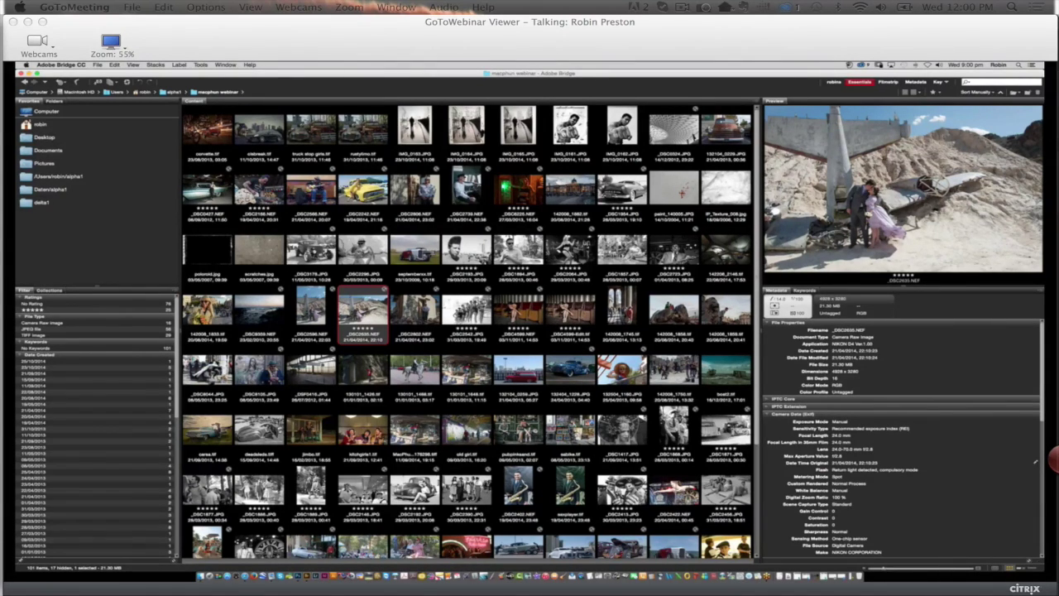
double_click(674, 312)
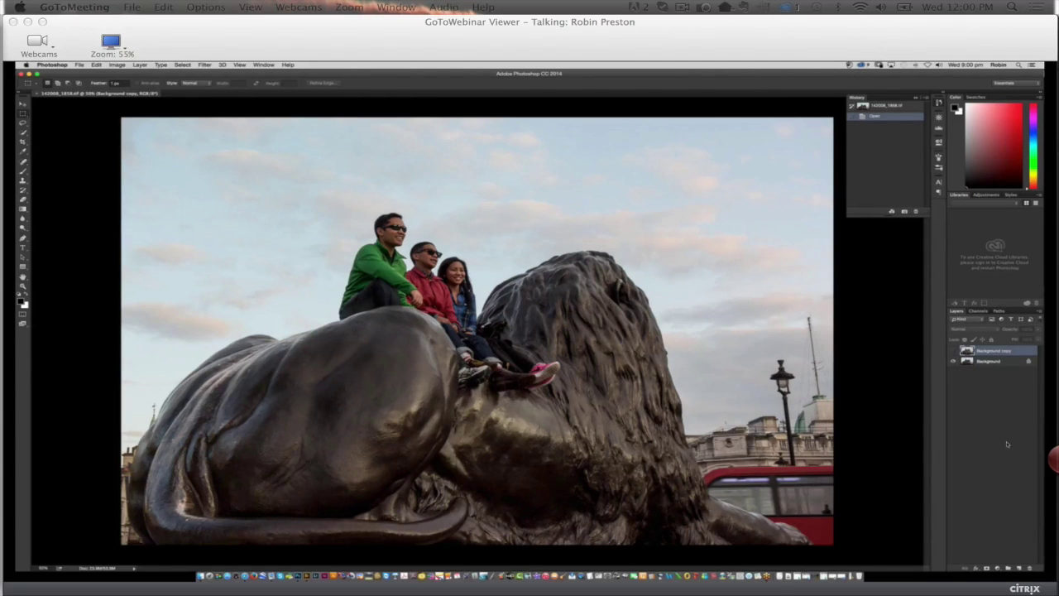
left_click(996, 362)
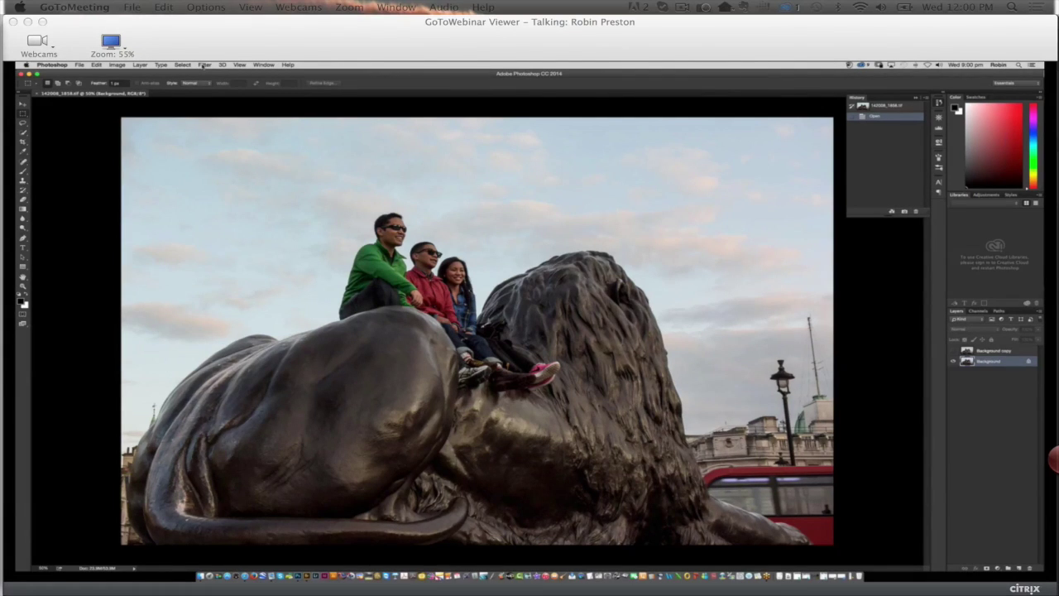
left_click(203, 65)
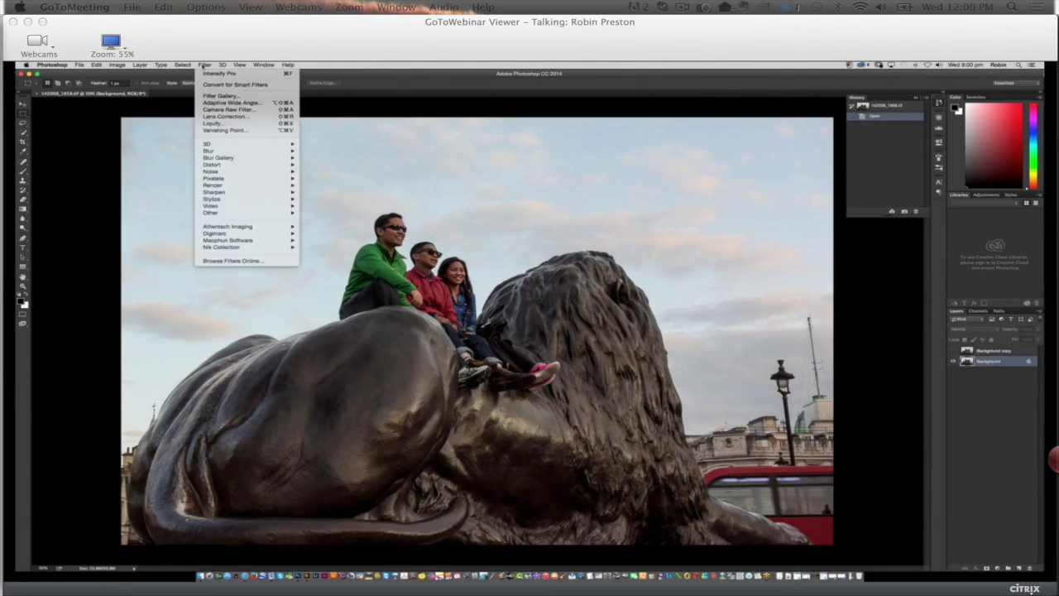
mouse_move(248, 240)
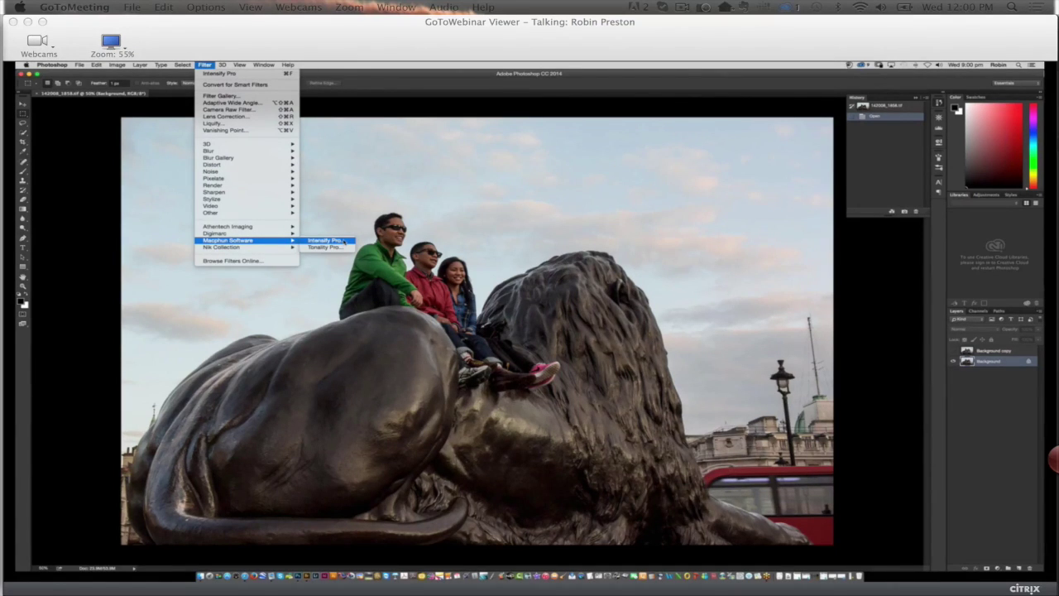
left_click(345, 240)
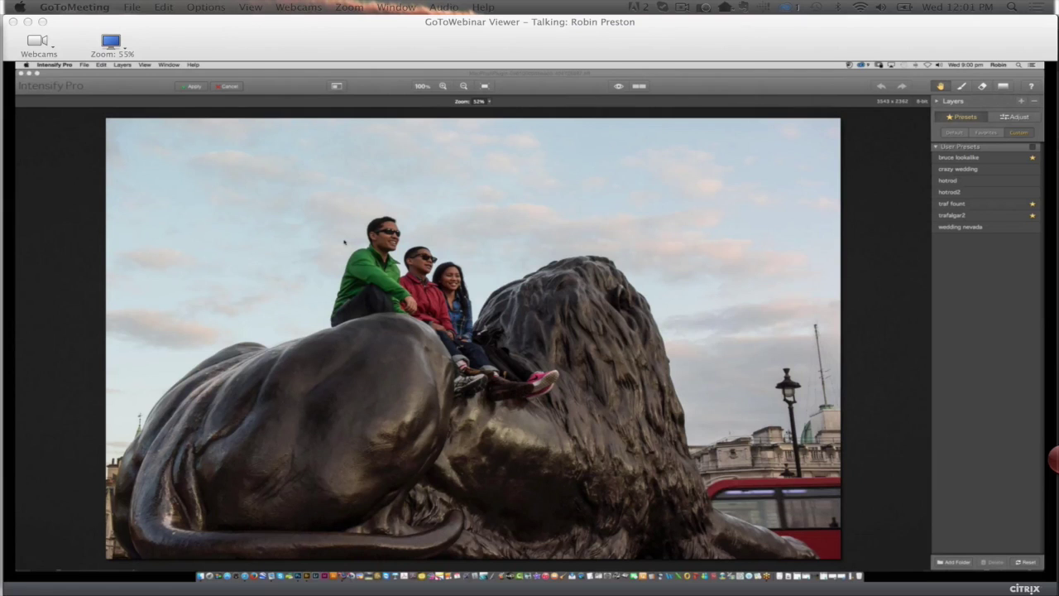
Show the lion photo before and after side by side with the default presets and navigator, and magnify the lion's mane to about 79%.
left_click(639, 86)
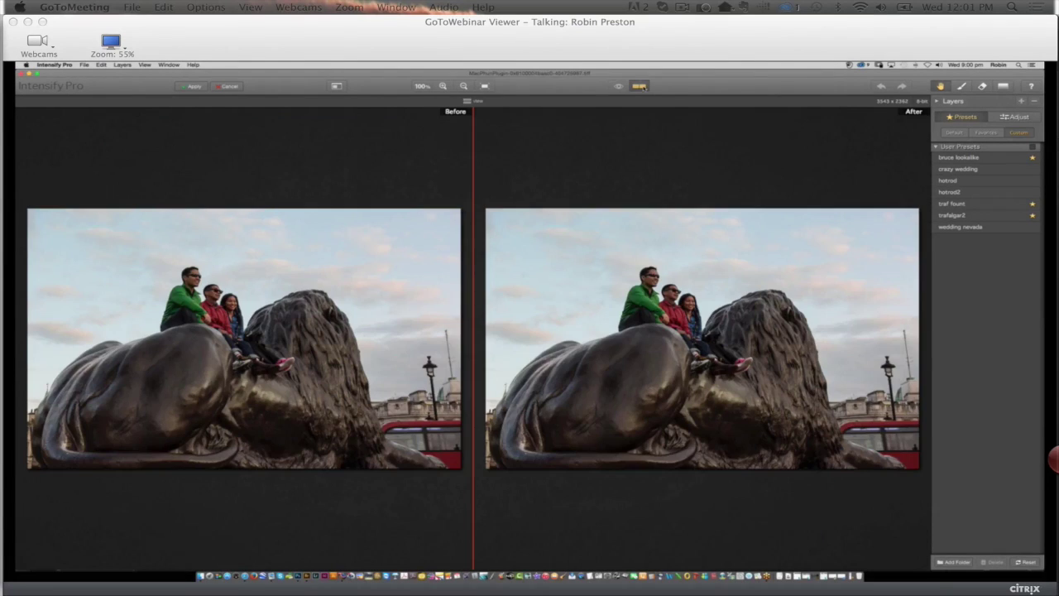
left_click(954, 133)
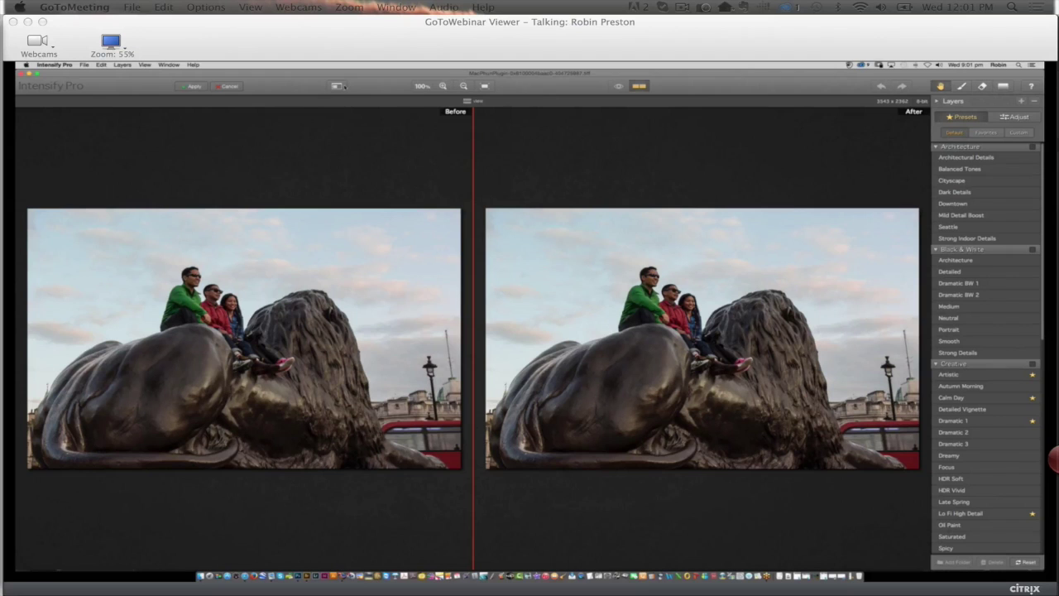
left_click(336, 86)
left_click_drag(79, 508, 494, 470)
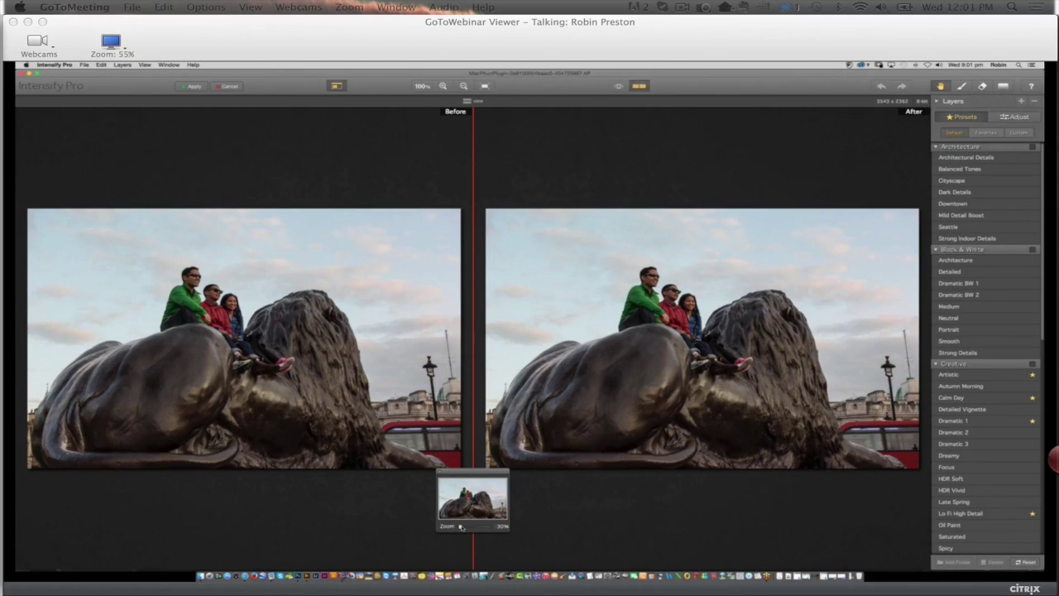
left_click_drag(461, 527, 465, 527)
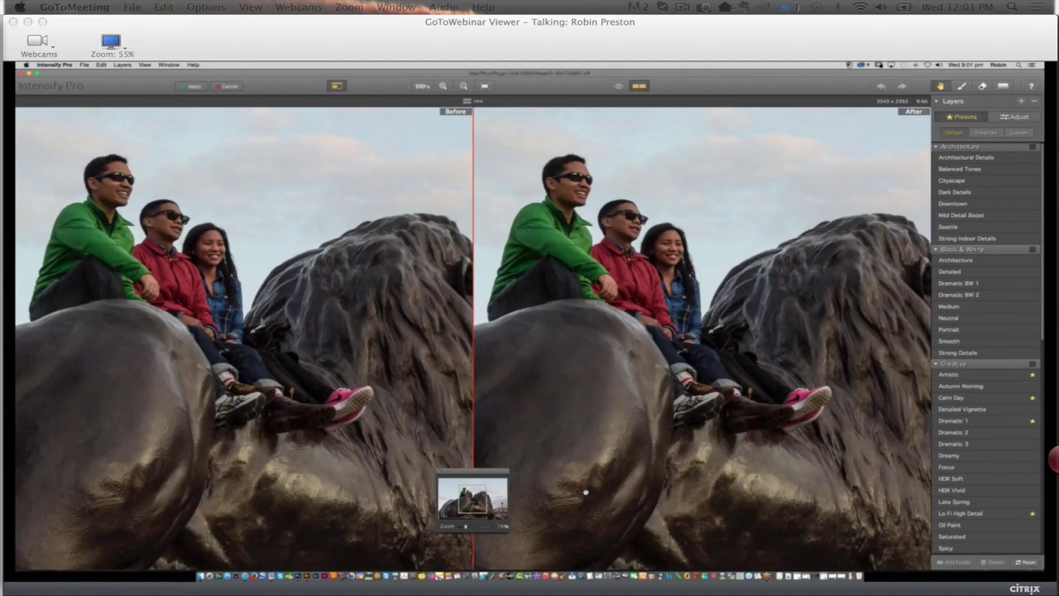
left_click_drag(722, 478, 607, 456)
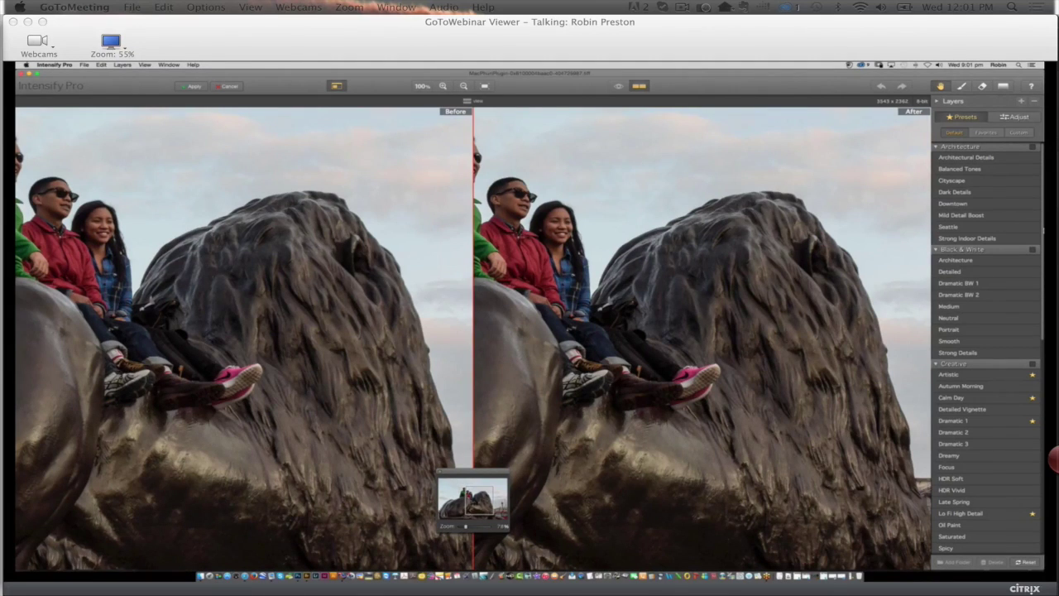
Apply the Absolute Clarity preset from the Detail Enhancement group to the lion photo and inspect the statue's texture.
scroll(982, 402, "down", 5)
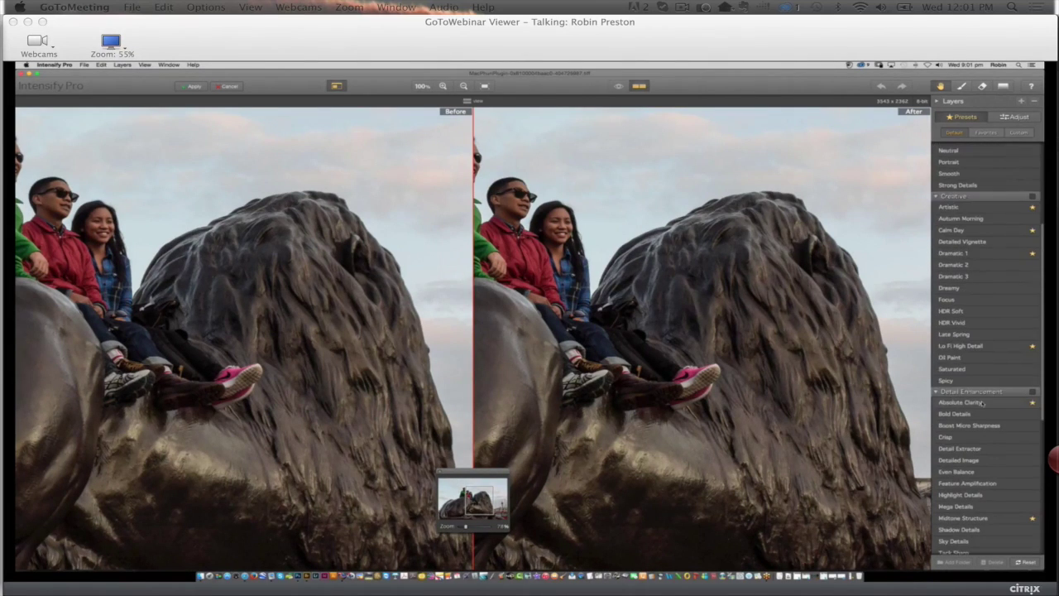
left_click(982, 402)
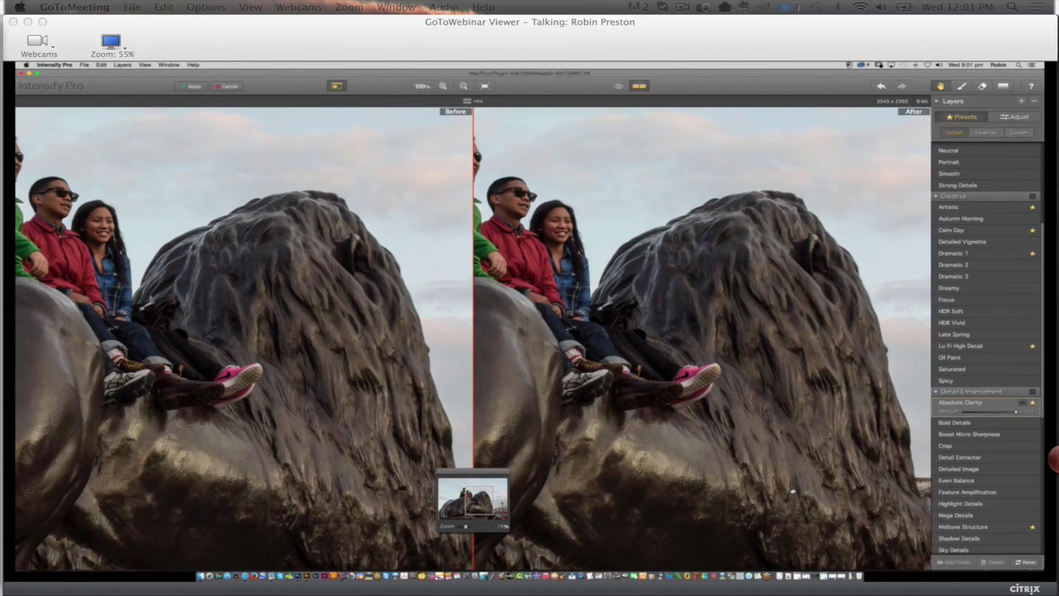
scroll(788, 360, "down", 5)
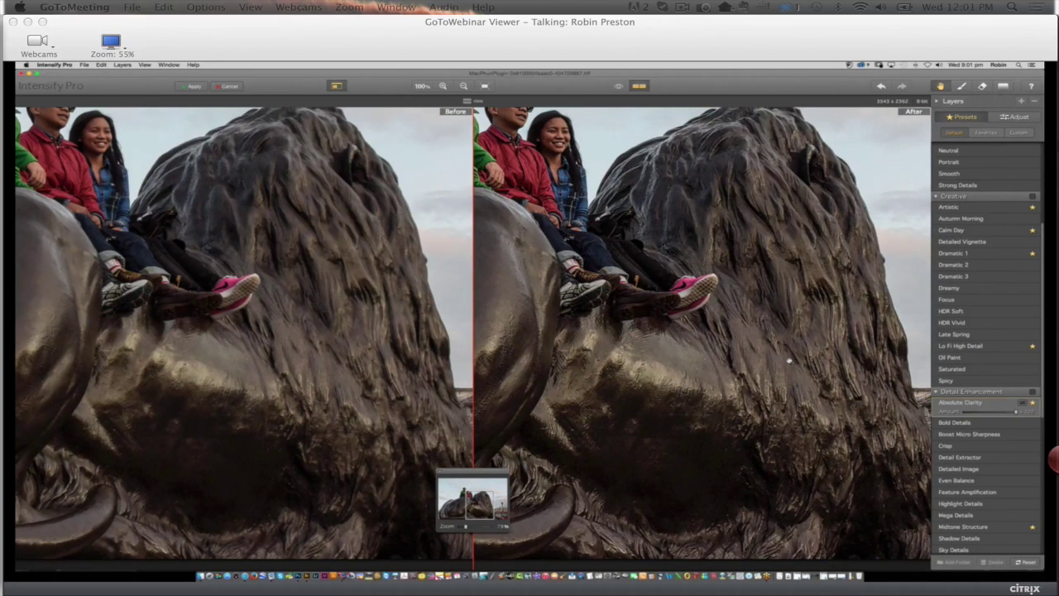
Open the manual adjustments and raise the Basic Tune shadows to about 30.
left_click(1019, 120)
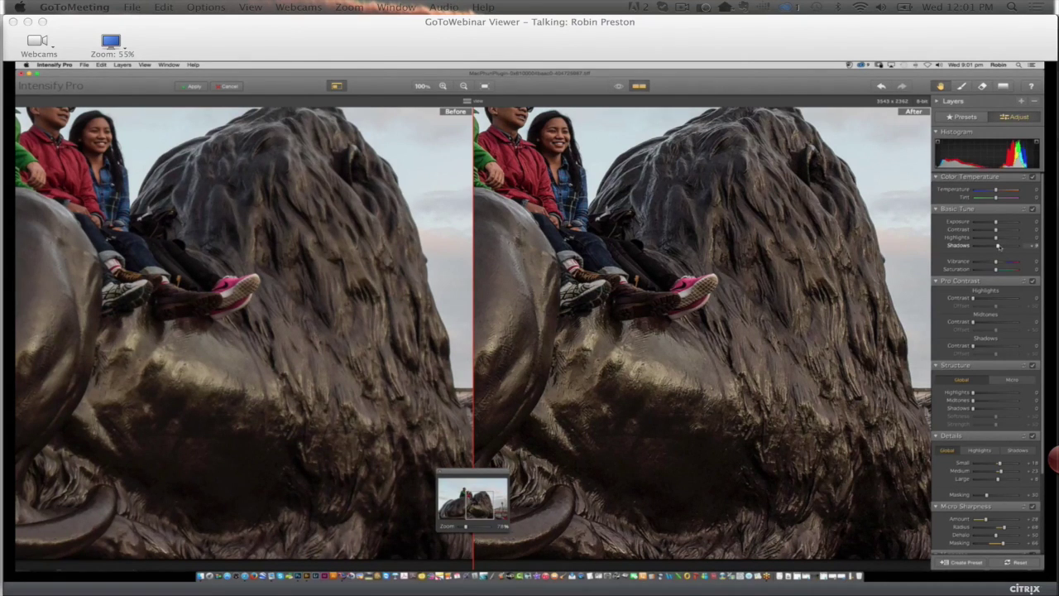
left_click_drag(1000, 246, 1003, 246)
left_click_drag(1001, 246, 1003, 246)
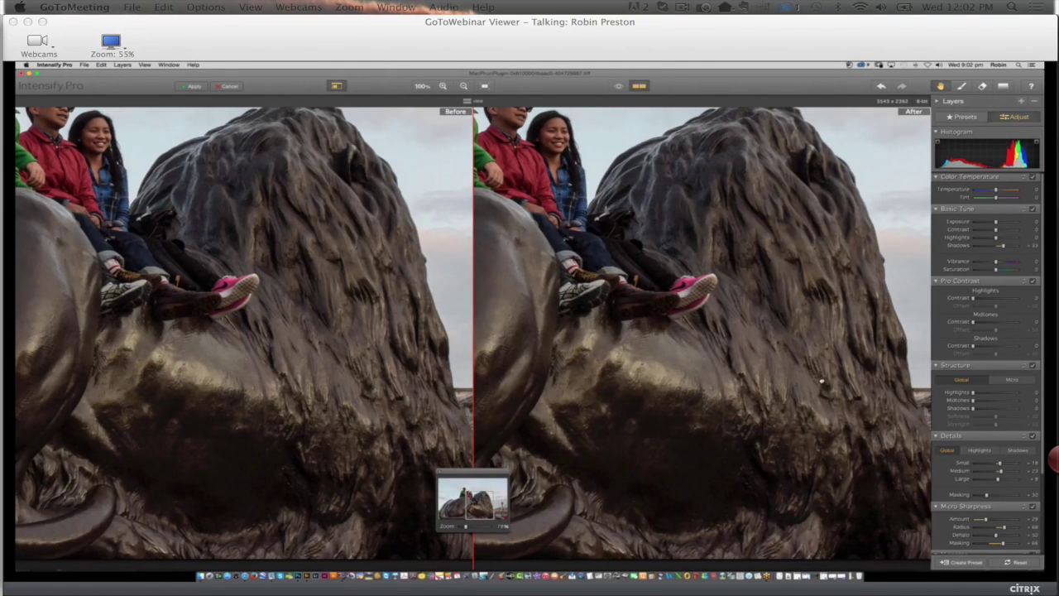
Compare the lamp post and buildings before and after at about 125% magnification, and switch back to Photoshop.
left_click_drag(822, 382, 787, 359)
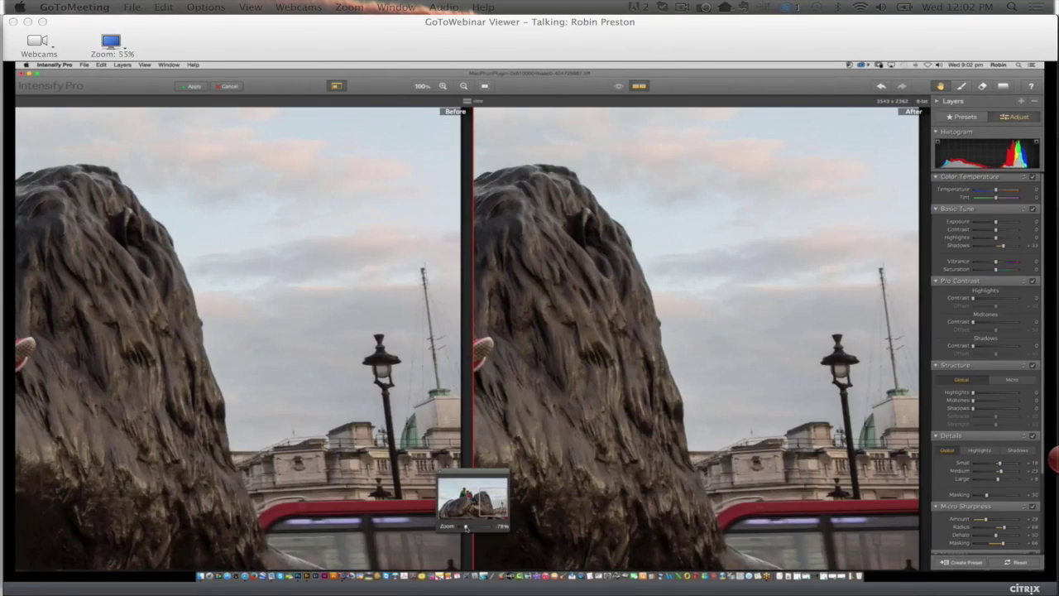
left_click_drag(466, 527, 471, 526)
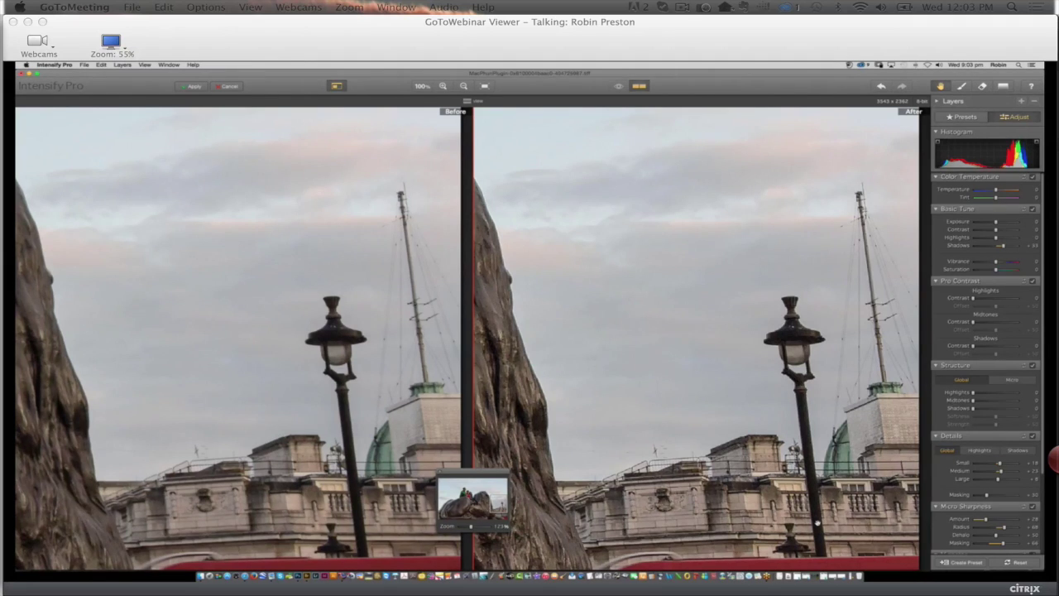
key("super+Tab")
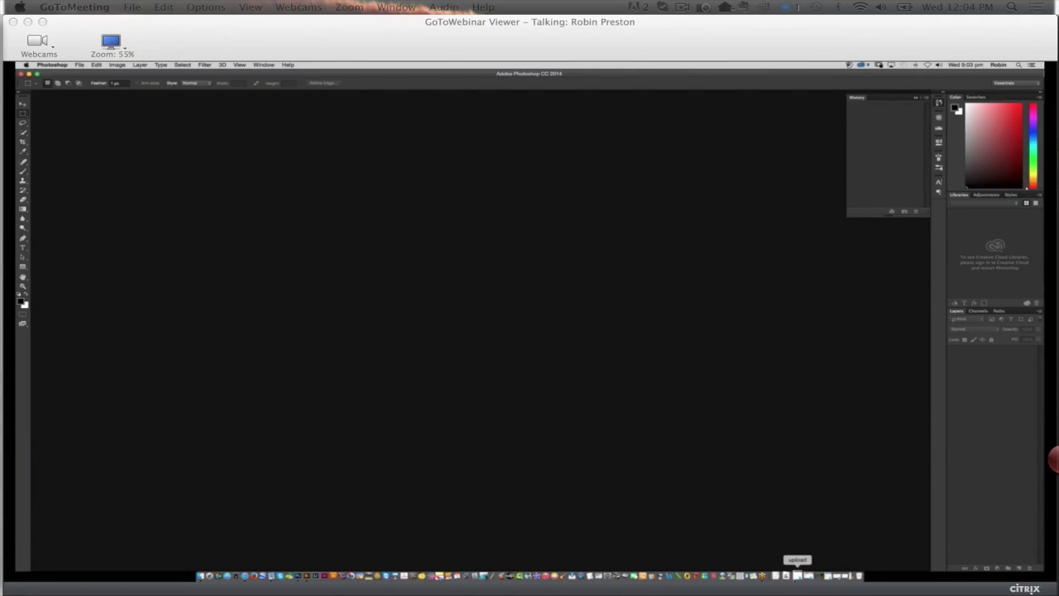